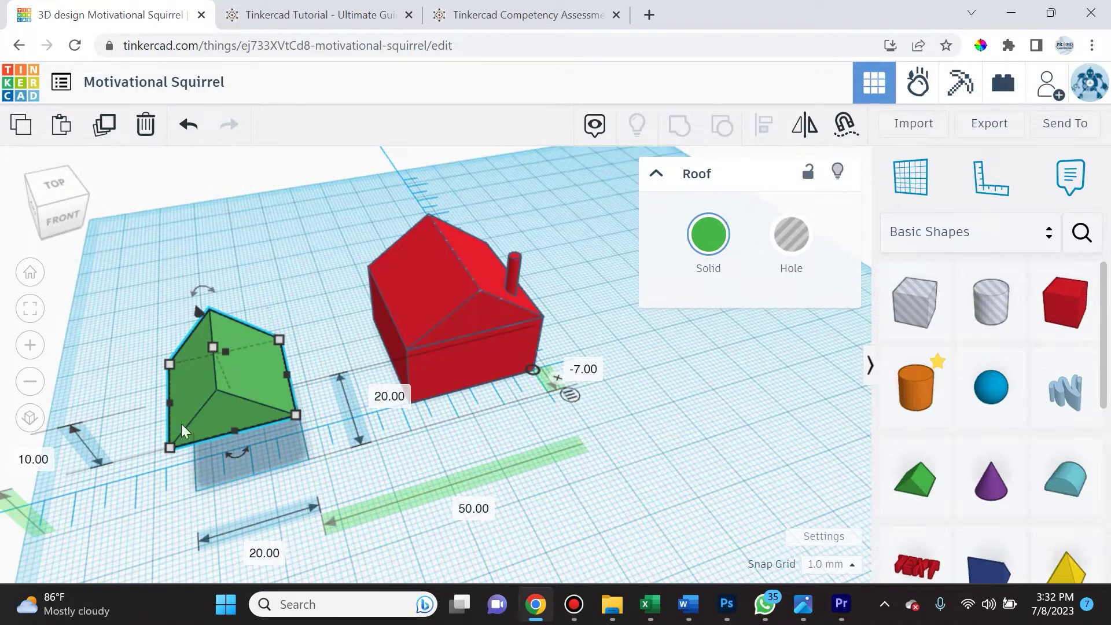
# - Open the Tinkercad Tutorial – Ultimate Guide Tips and Tricks article and scroll through it
pyautogui.click(247, 8)
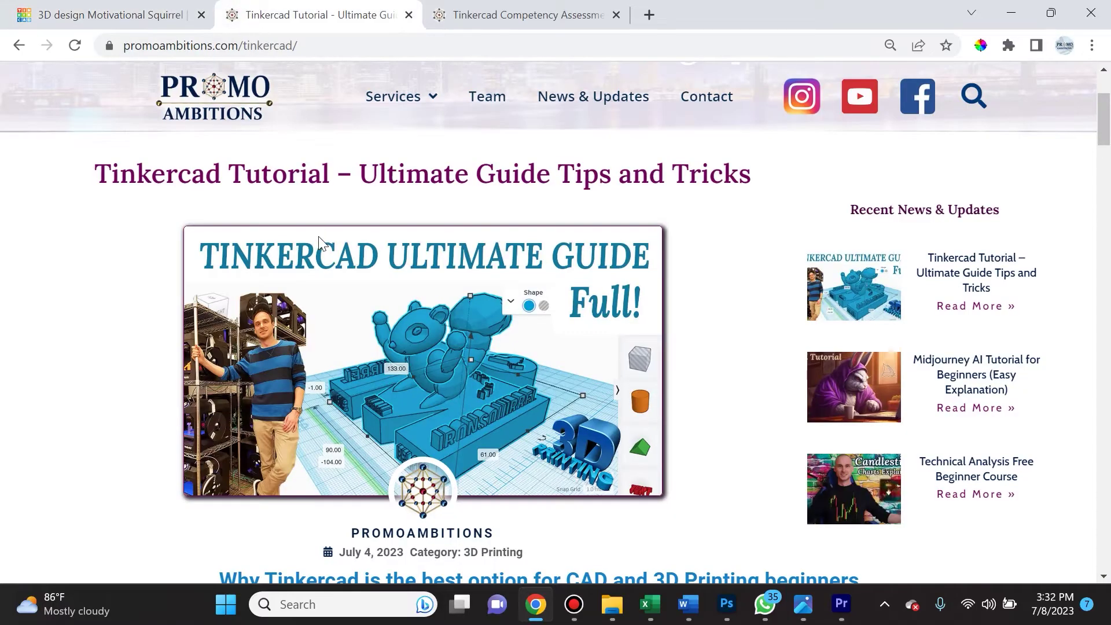
pyautogui.scroll(3, 318, 238)
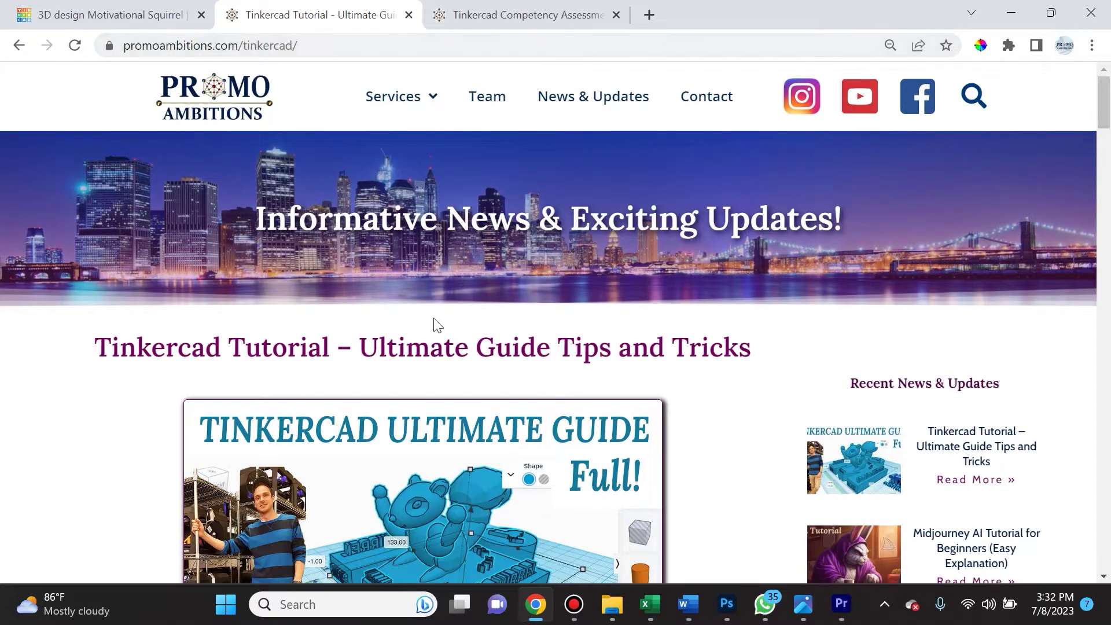
pyautogui.scroll(-8, 431, 323)
pyautogui.scroll(-3, 483, 367)
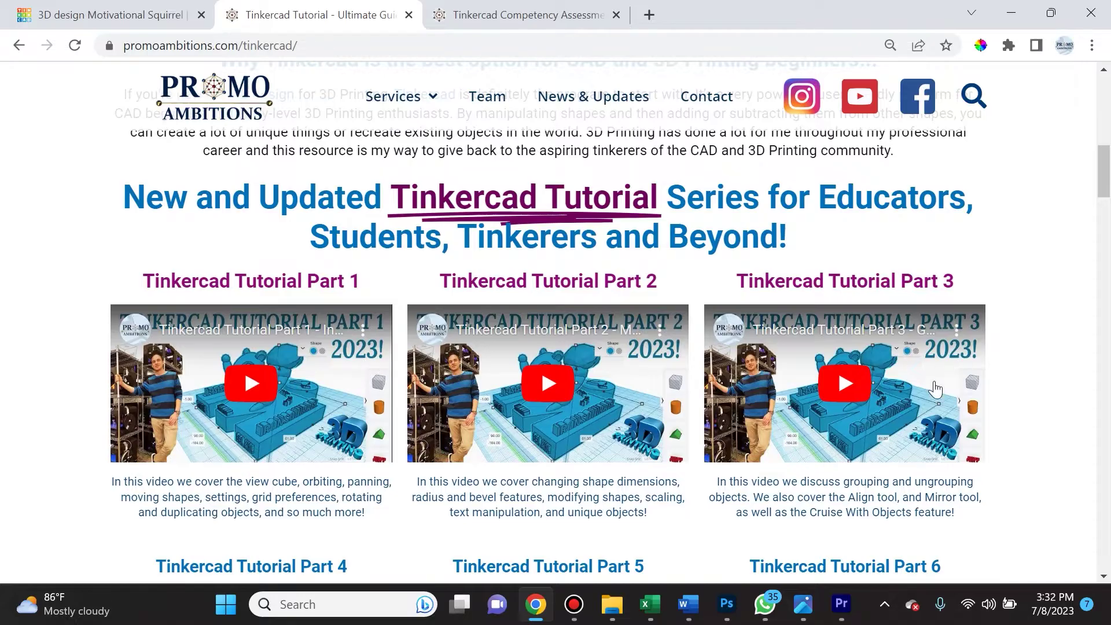
pyautogui.scroll(2, 829, 460)
pyautogui.scroll(-1, 828, 475)
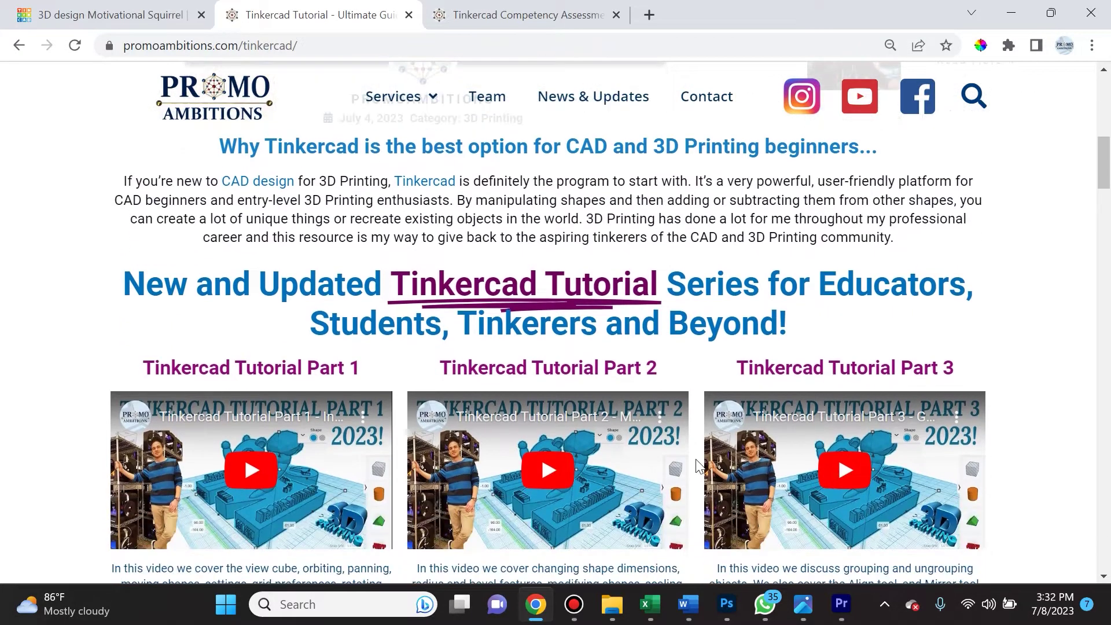
pyautogui.scroll(3, 275, 312)
pyautogui.scroll(-14, 275, 312)
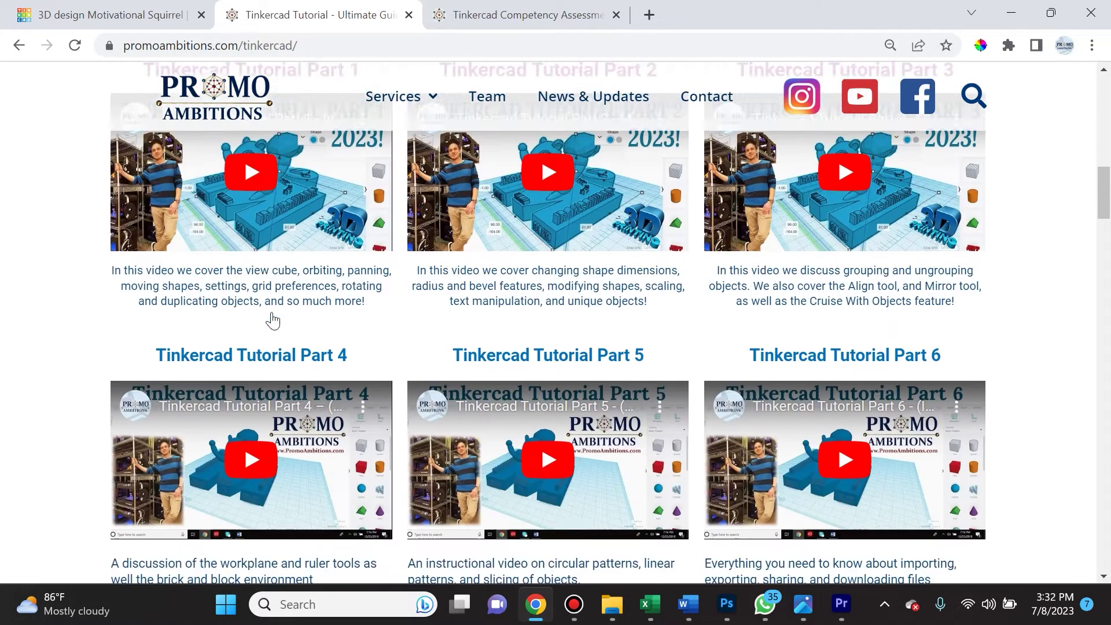
pyautogui.scroll(-16, 154, 244)
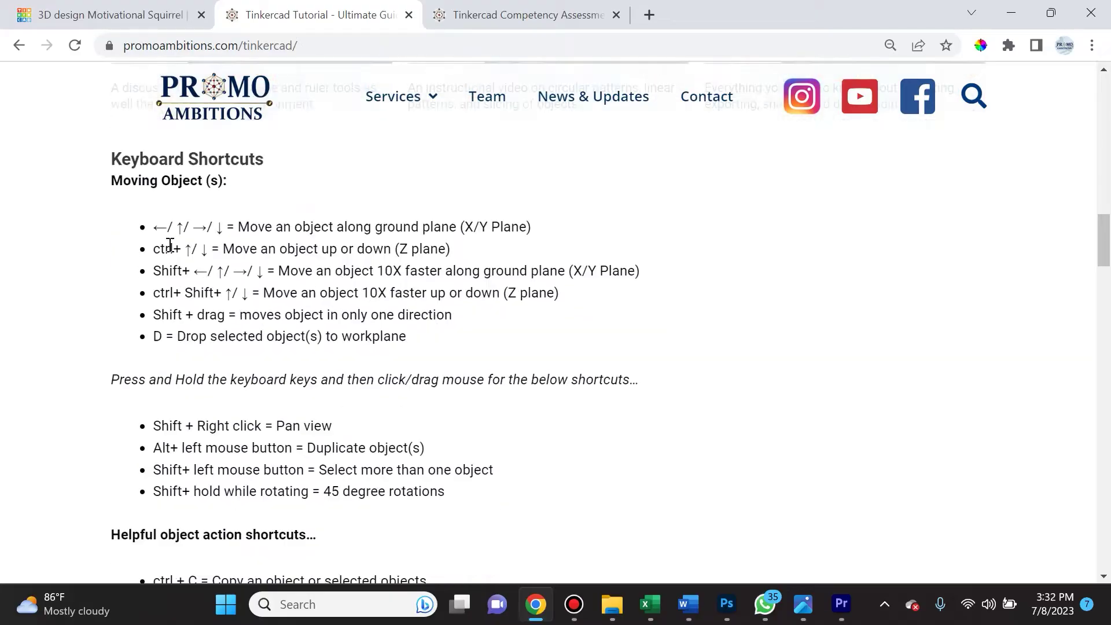
pyautogui.scroll(-7, 197, 258)
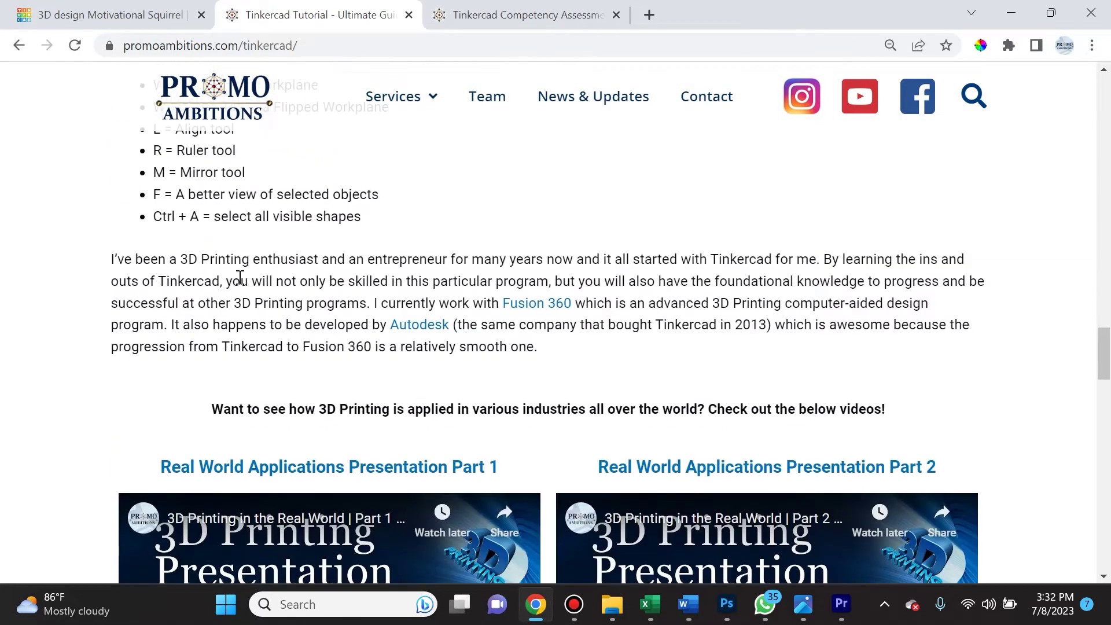
pyautogui.scroll(-8, 612, 424)
pyautogui.scroll(-4, 506, 432)
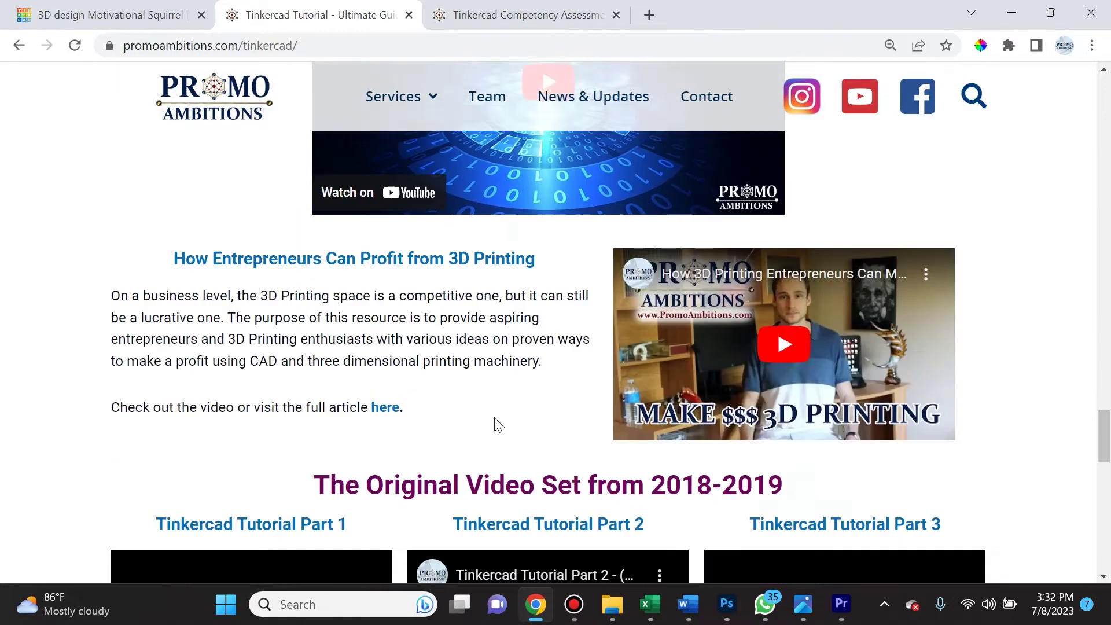
pyautogui.scroll(20, 496, 422)
pyautogui.scroll(15, 487, 423)
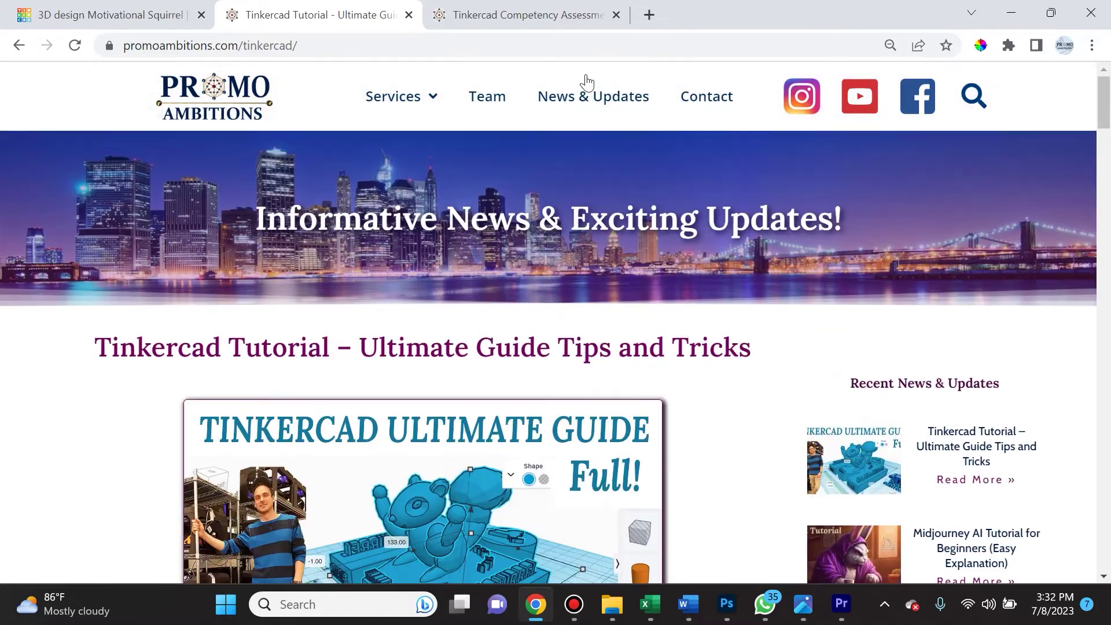
pyautogui.click(554, 13)
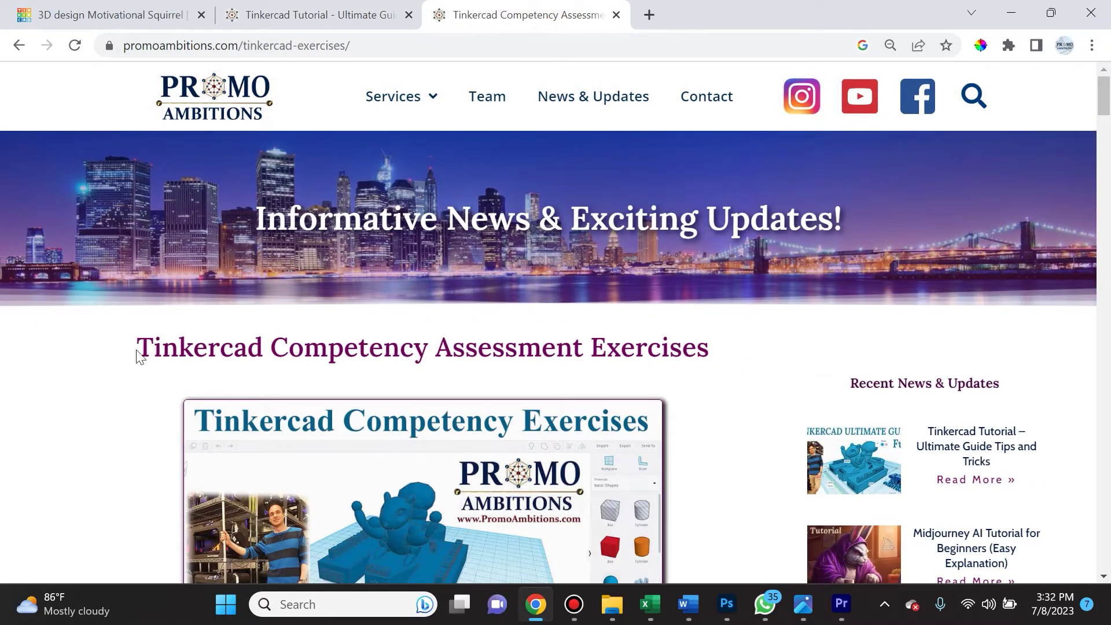
# - Scroll through the Competency Assessment Exercises page, then go back to the Tinkercad design tab
pyautogui.moveTo(193, 348); pyautogui.dragTo(731, 352)
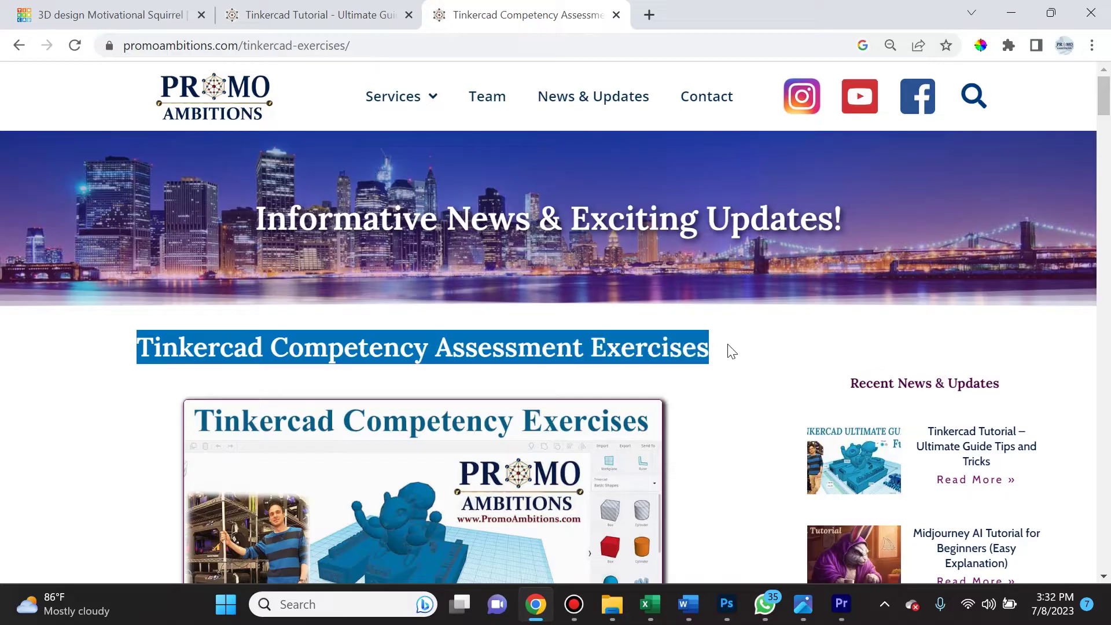
pyautogui.click(715, 365)
pyautogui.scroll(-10, 716, 367)
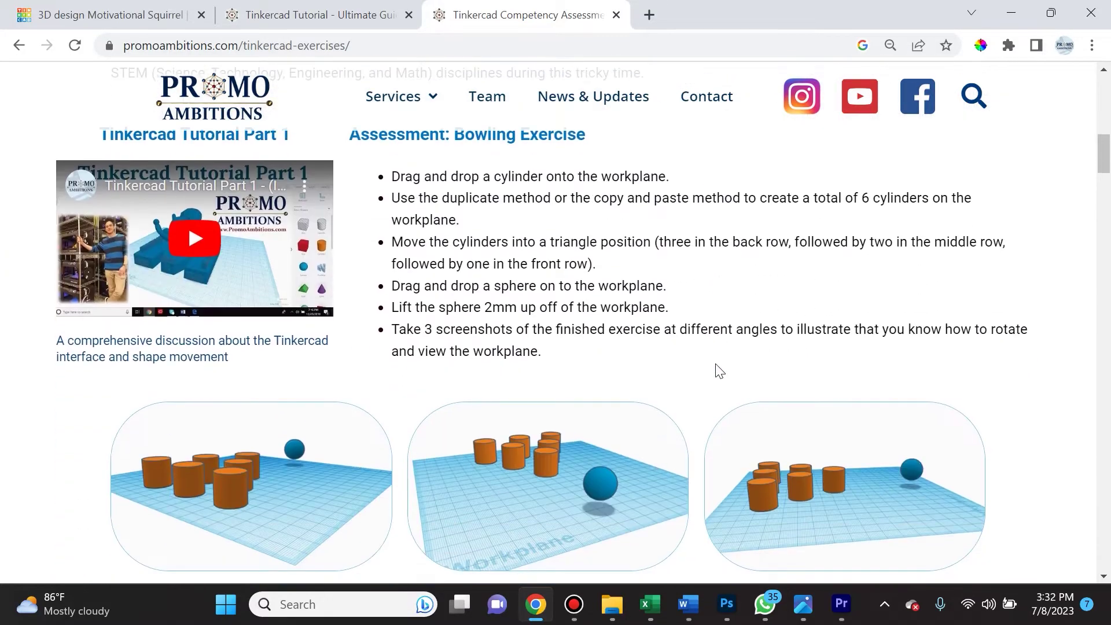
pyautogui.scroll(-15, 805, 362)
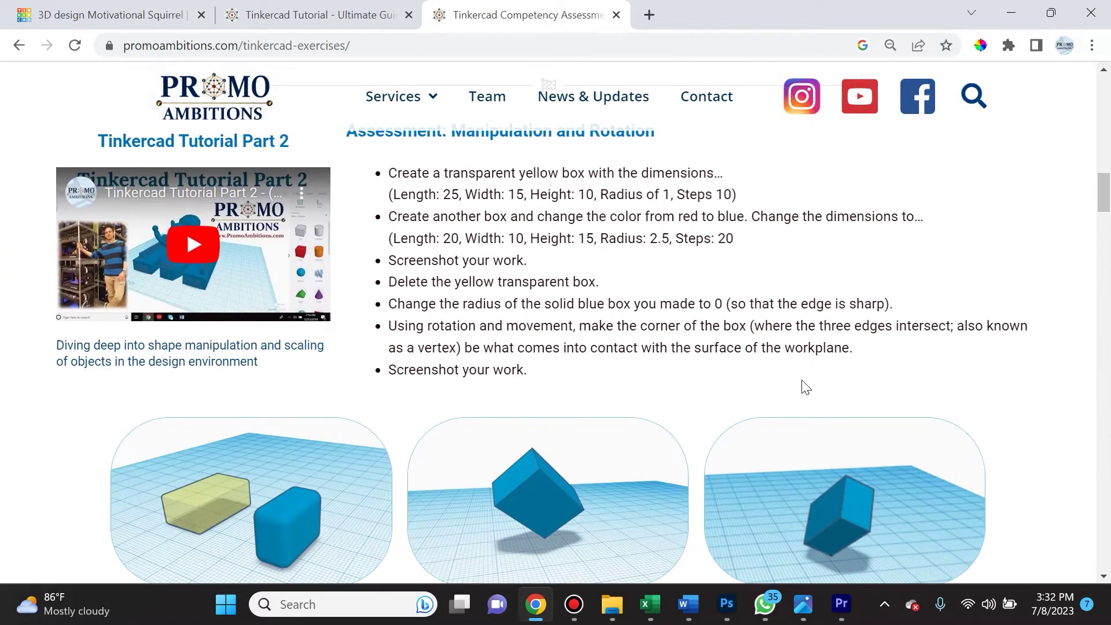
pyautogui.scroll(-15, 802, 385)
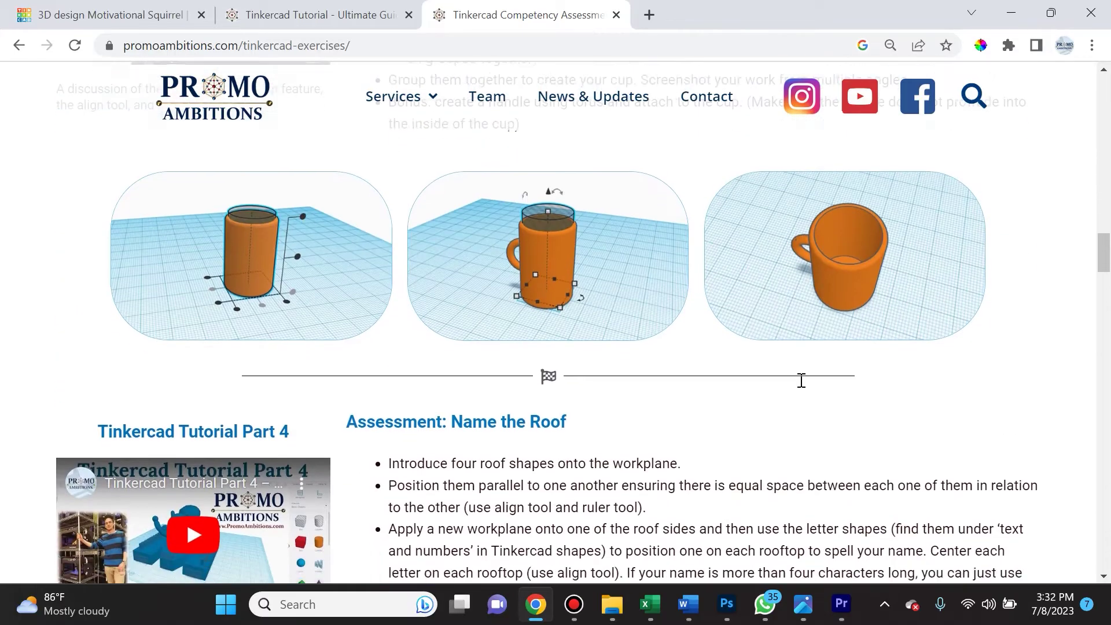
pyautogui.scroll(-20, 801, 380)
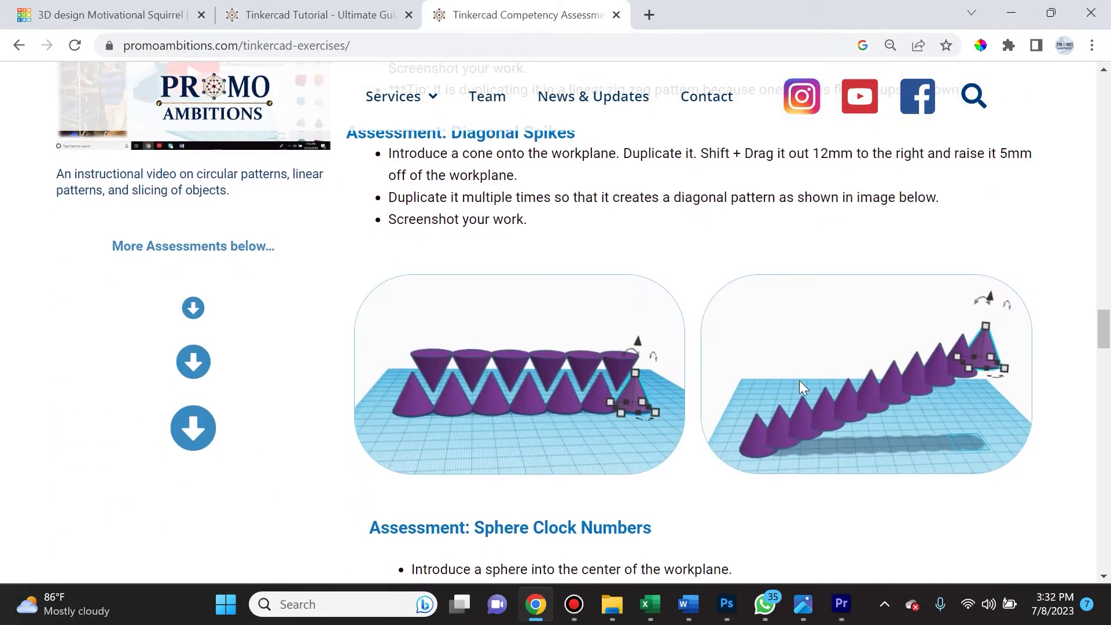
pyautogui.scroll(-20, 801, 385)
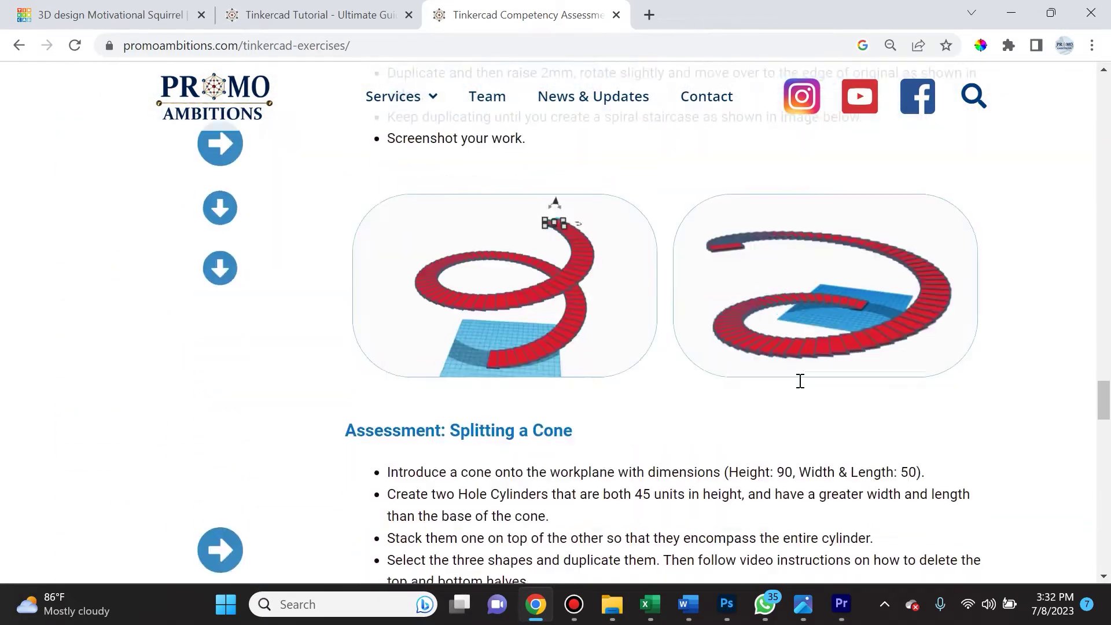
pyautogui.scroll(-7, 800, 380)
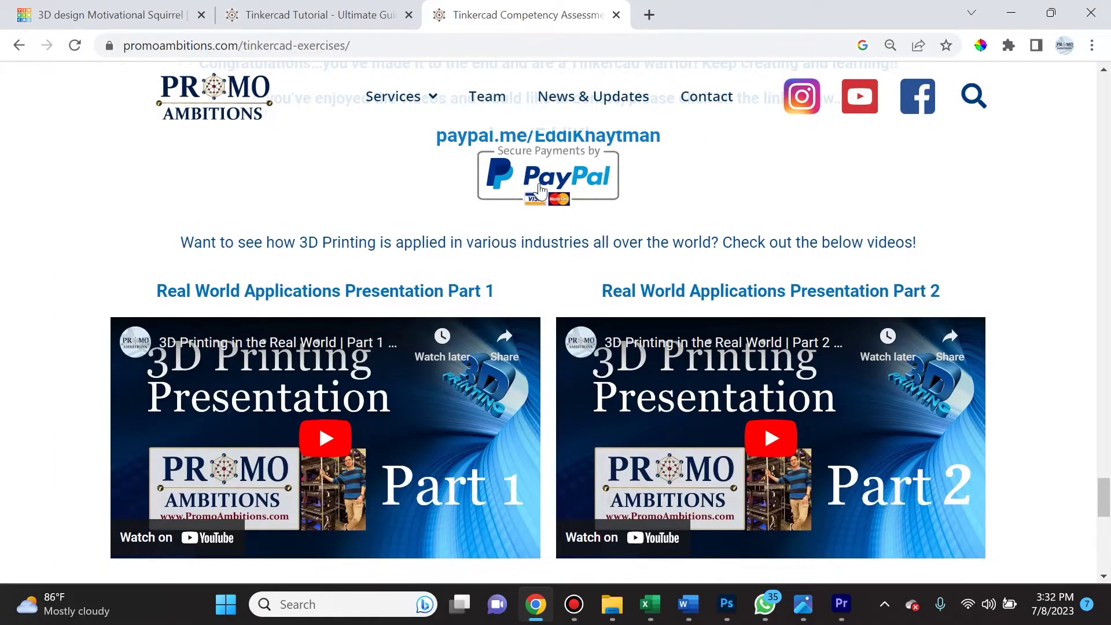
pyautogui.scroll(3, 523, 347)
pyautogui.scroll(20, 522, 347)
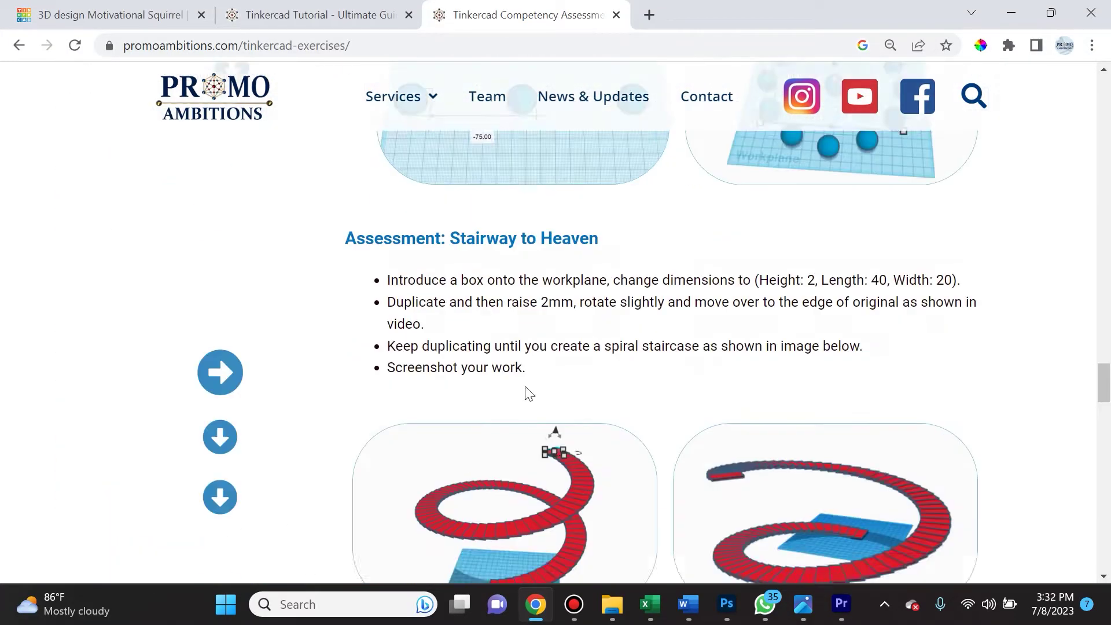
pyautogui.scroll(10, 526, 392)
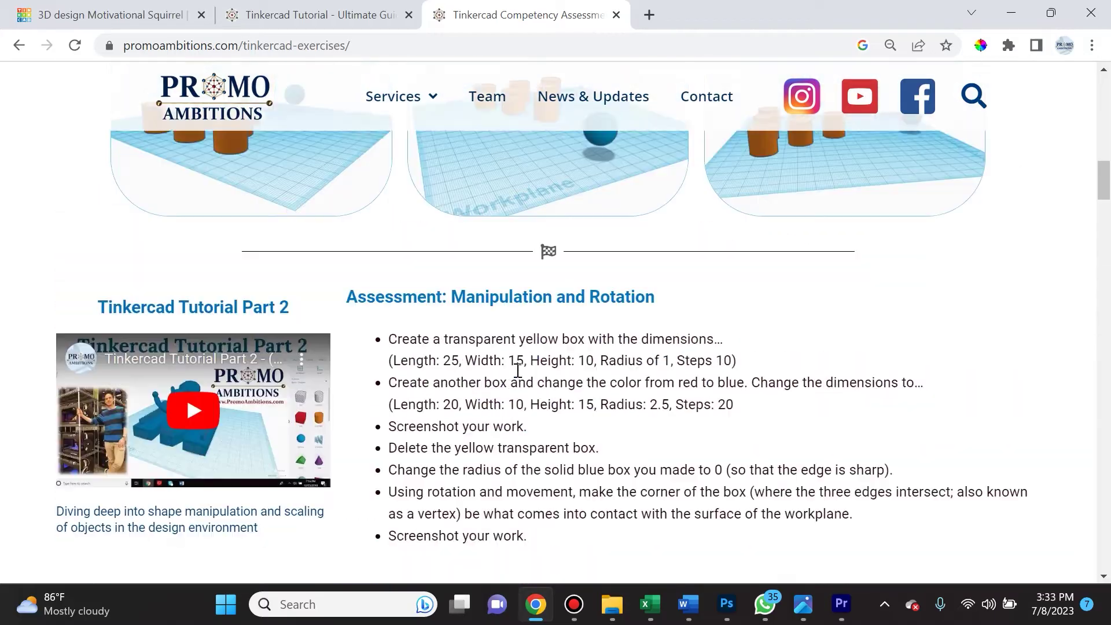
pyautogui.click(110, 14)
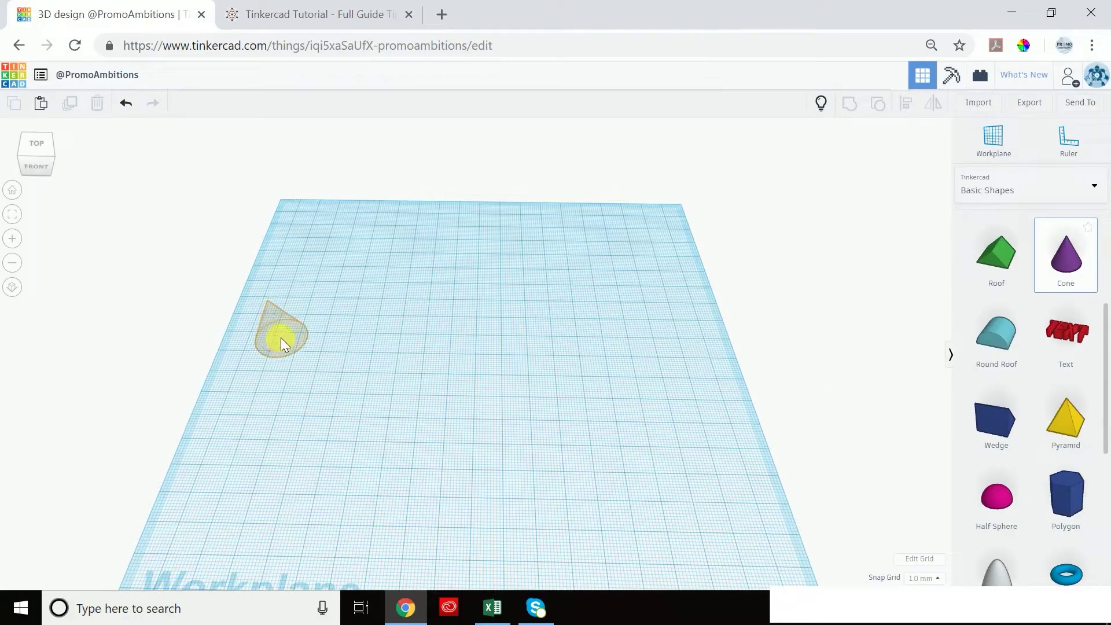
# - Place a cone near the workplane's left edge and a copy 30 mm to its right
pyautogui.click(280, 338)
pyautogui.moveTo(379, 289); pyautogui.dragTo(395, 266, button='right')
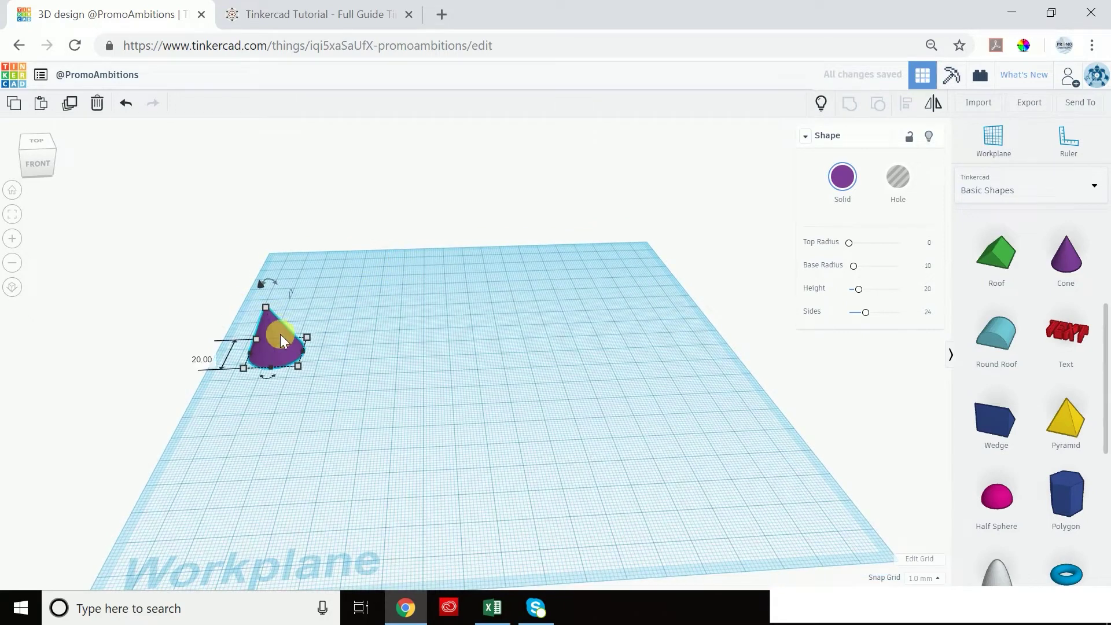
pyautogui.click(72, 107)
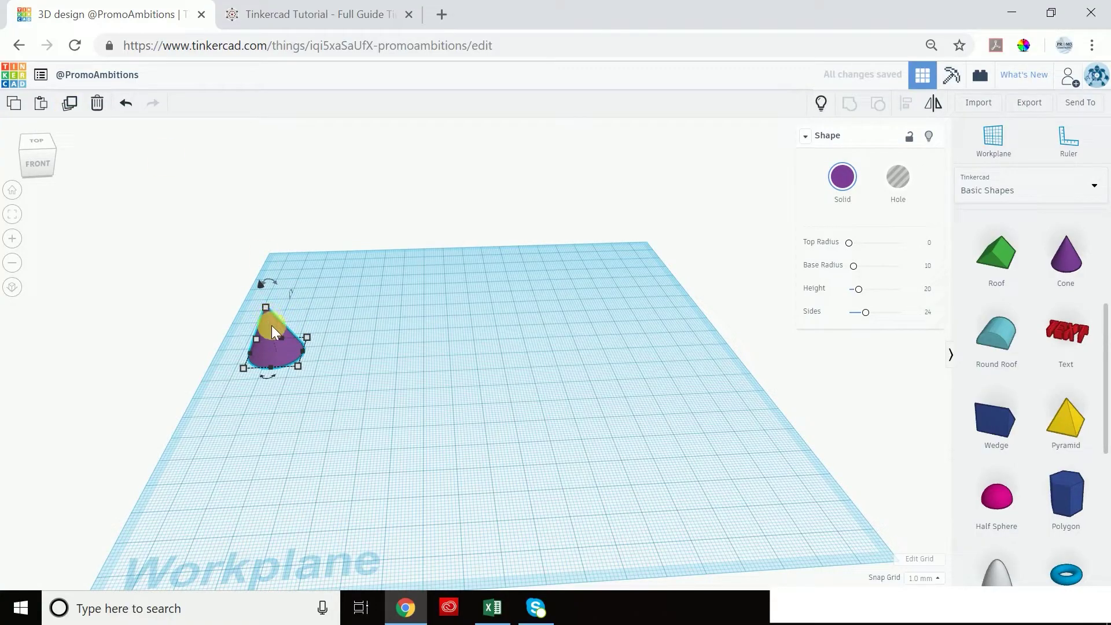
pyautogui.moveTo(272, 325); pyautogui.dragTo(356, 333)
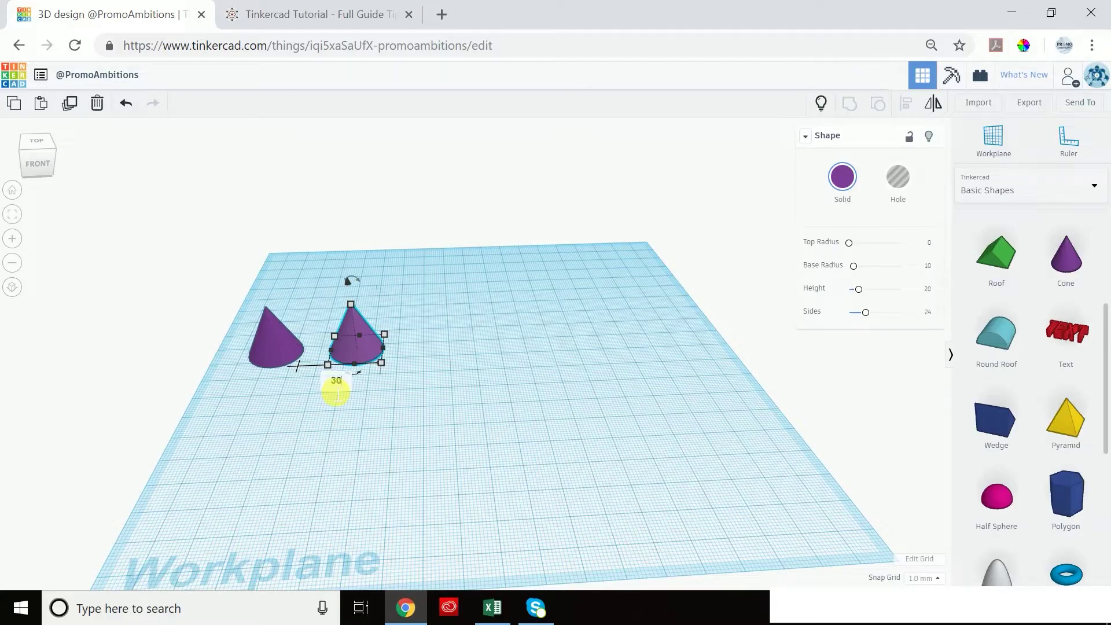
pyautogui.press('Return')
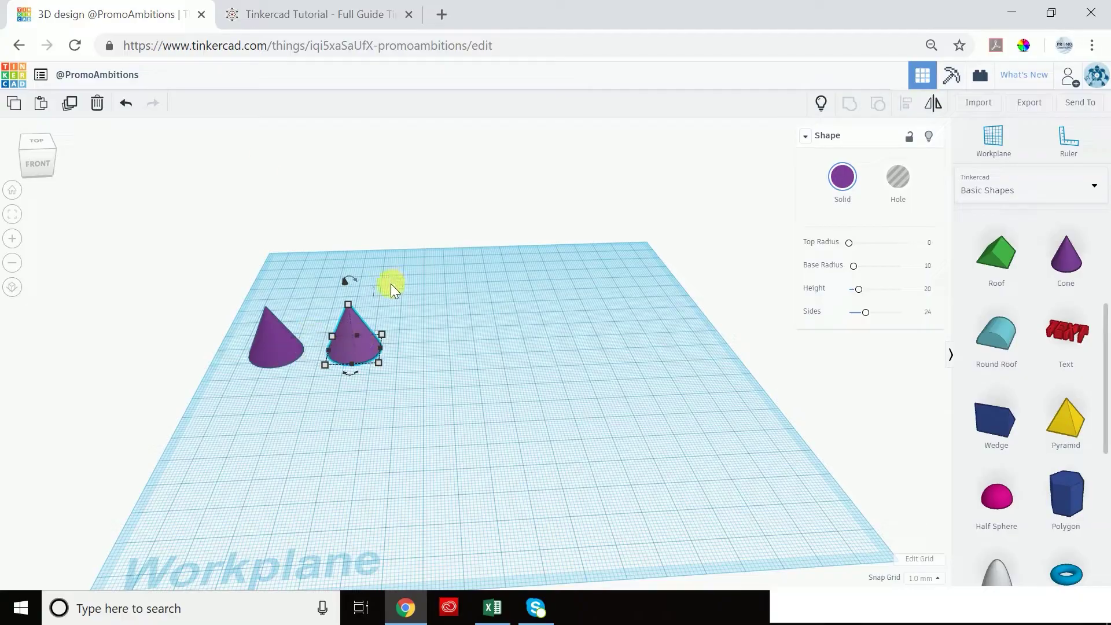
# - Duplicate four more times to extend the row to six evenly spaced cones
pyautogui.click(70, 103)
pyautogui.click(70, 103)
pyautogui.click(70, 103)
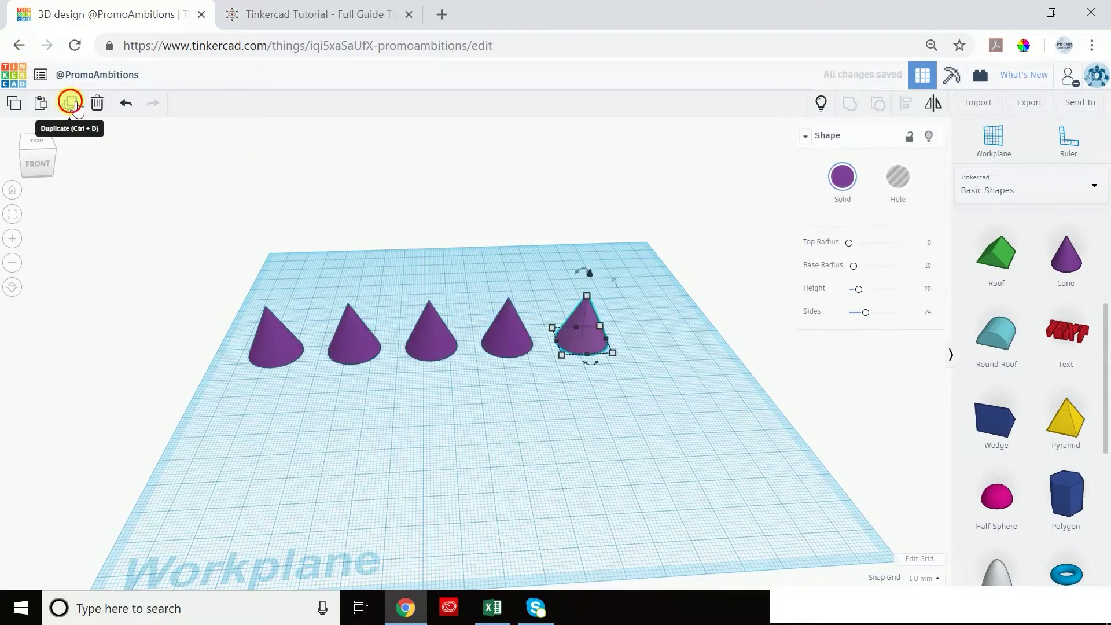
pyautogui.click(70, 103)
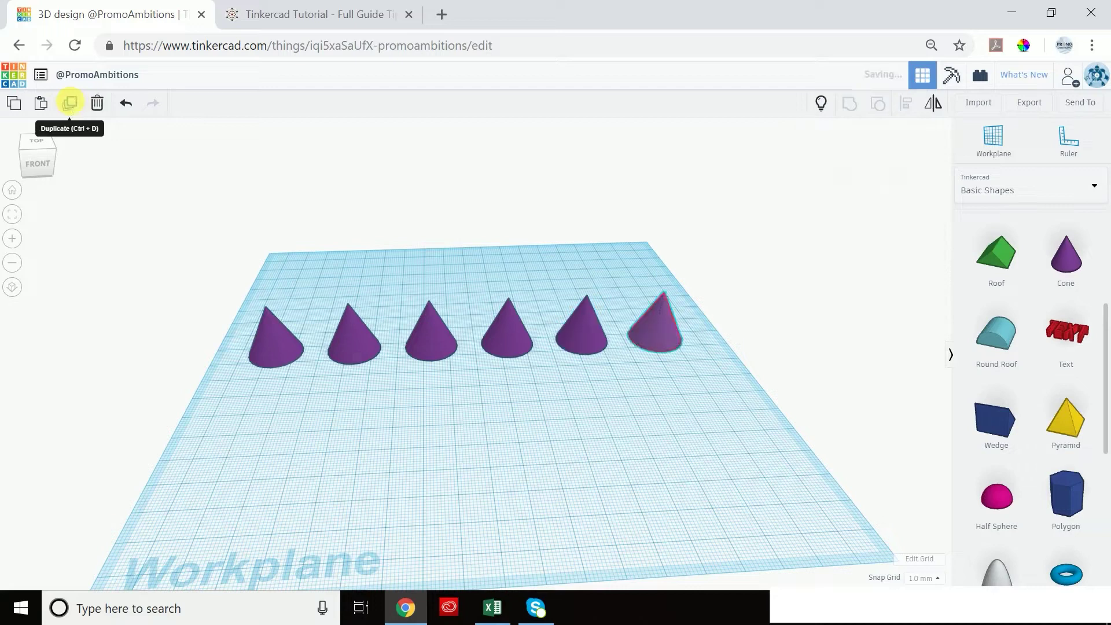
pyautogui.click(357, 329)
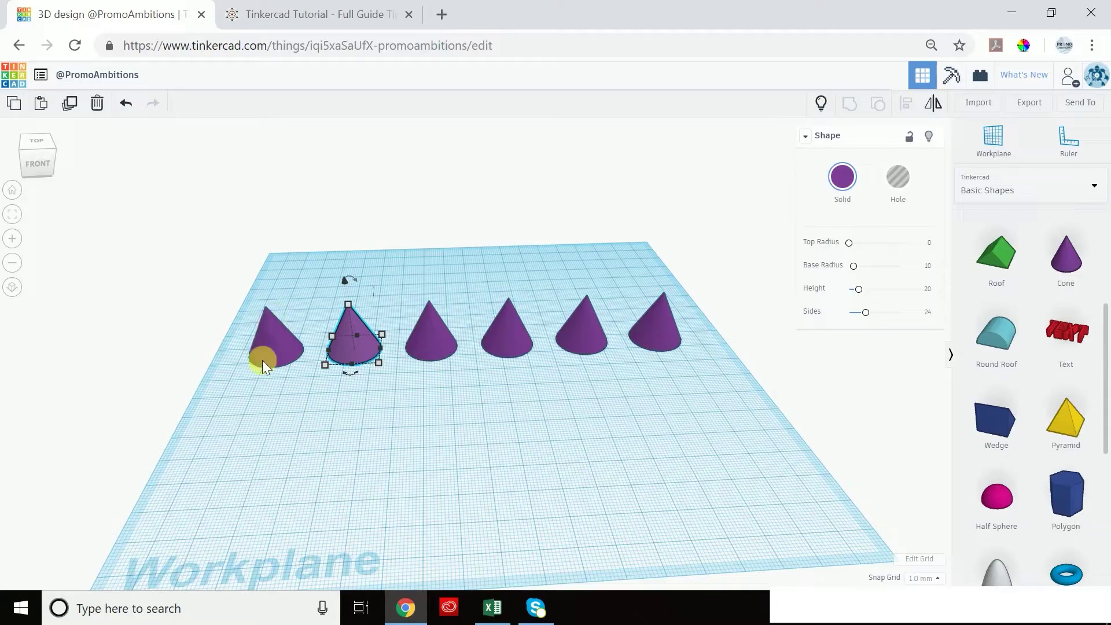
# - Delete cones two through six, leaving only the first cone
pyautogui.moveTo(691, 278); pyautogui.dragTo(307, 369)
pyautogui.press('Delete')
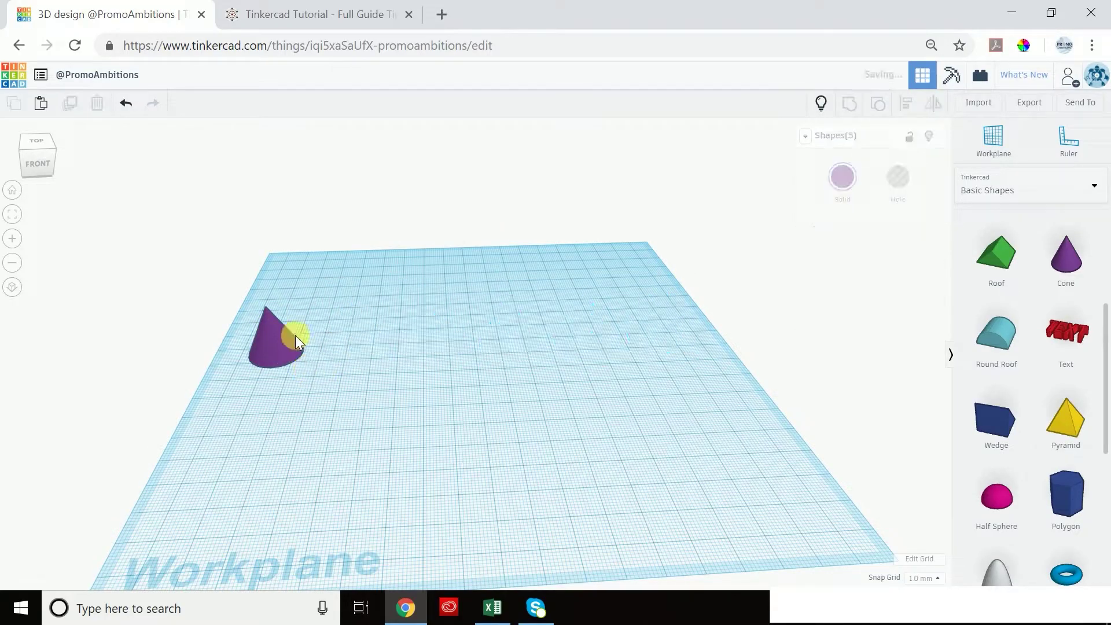
pyautogui.click(280, 331)
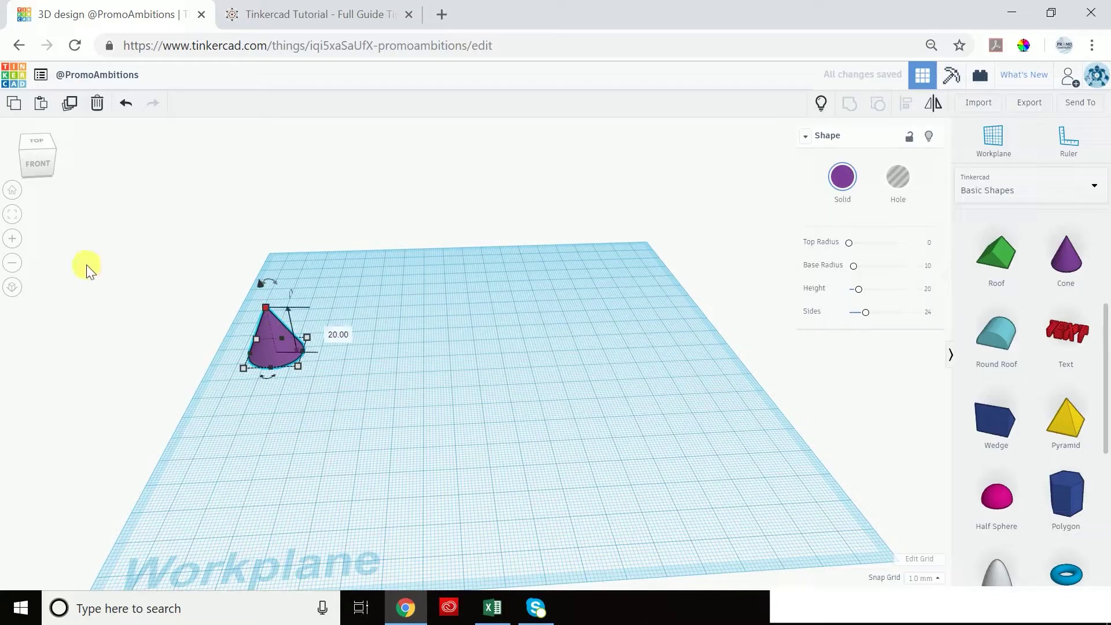
# - Make two more copies of the cone and spread them to its right
pyautogui.click(70, 103)
pyautogui.click(267, 333)
pyautogui.moveTo(267, 333); pyautogui.dragTo(356, 352)
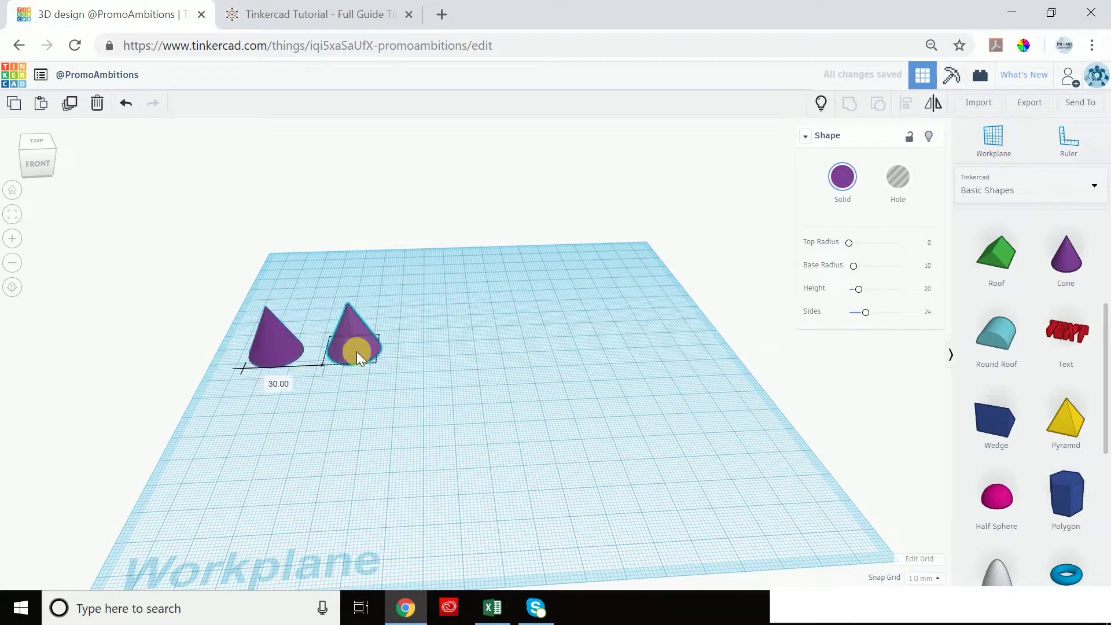
pyautogui.click(413, 213)
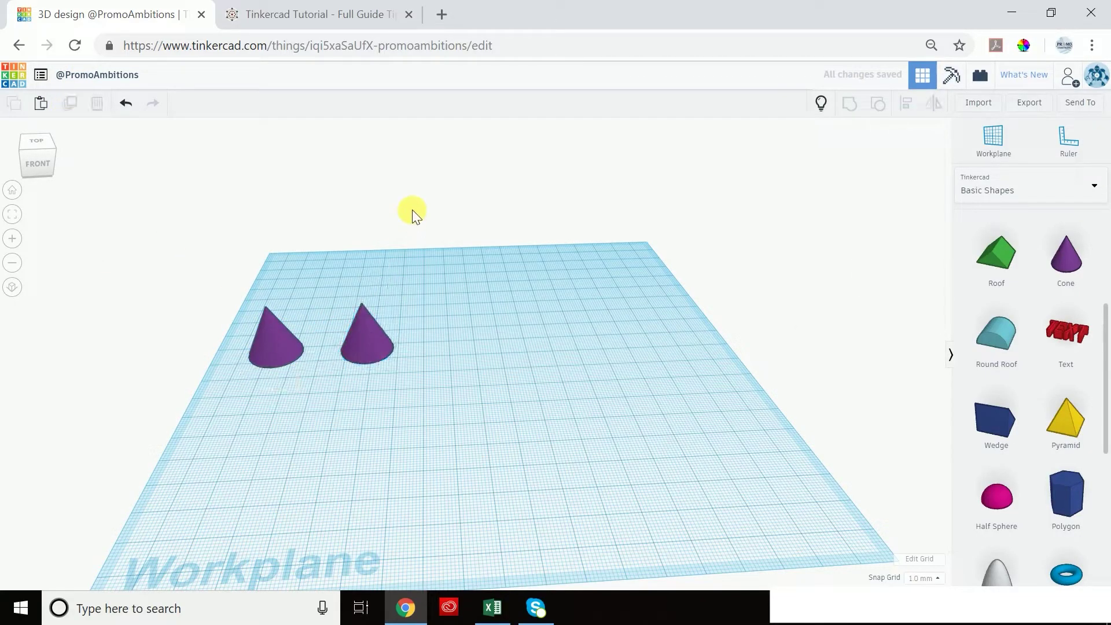
pyautogui.click(362, 333)
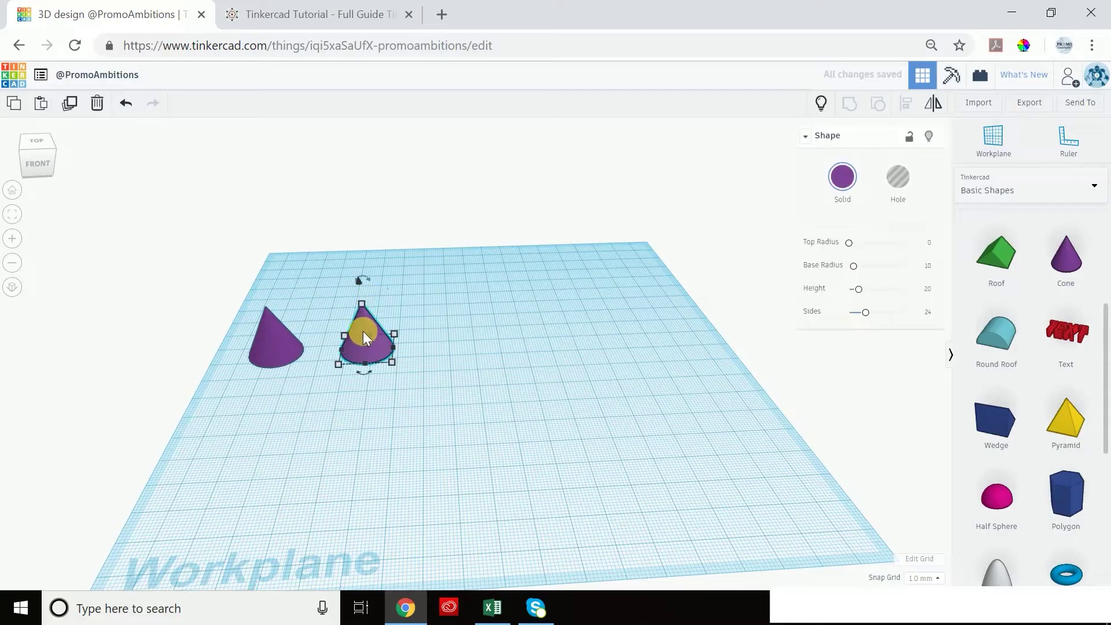
pyautogui.click(74, 100)
pyautogui.moveTo(352, 324); pyautogui.dragTo(405, 376)
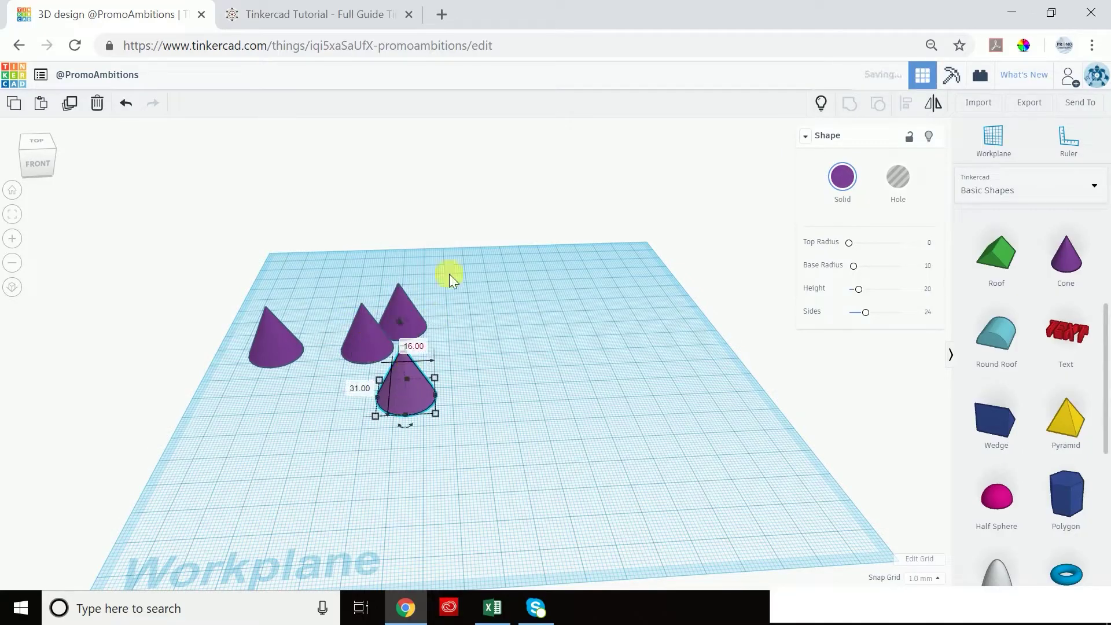
# - Delete the three right-hand cones so only the original cone remains
pyautogui.moveTo(353, 413); pyautogui.dragTo(342, 421)
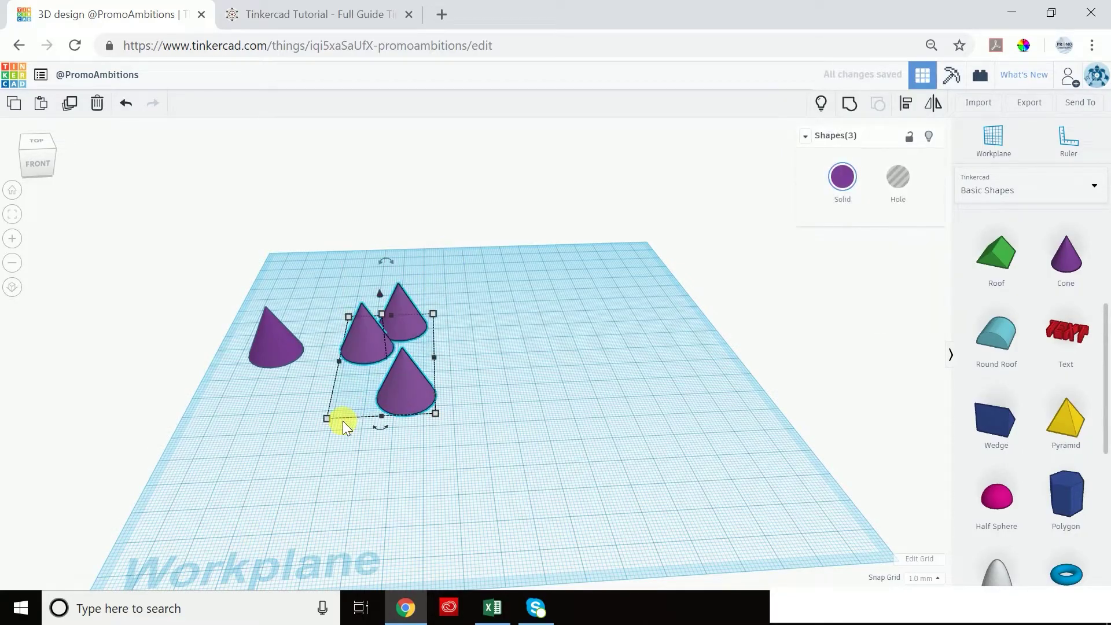
pyautogui.press('Delete')
pyautogui.moveTo(325, 342)
pyautogui.mouseDown(button='right')
pyautogui.moveTo(331, 328)
pyautogui.moveTo(318, 335)
pyautogui.mouseUp(button='right')
pyautogui.click(273, 340)
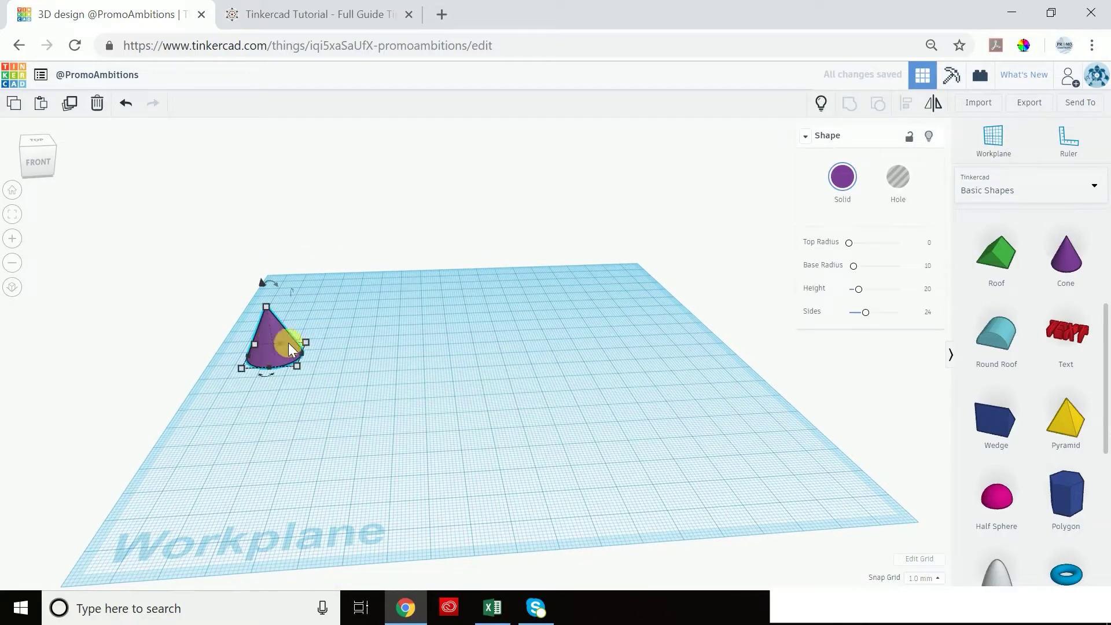
# - Copy the cone to its right, raise it 6 mm and mirror it upside down
pyautogui.click(71, 104)
pyautogui.moveTo(268, 333); pyautogui.dragTo(332, 347)
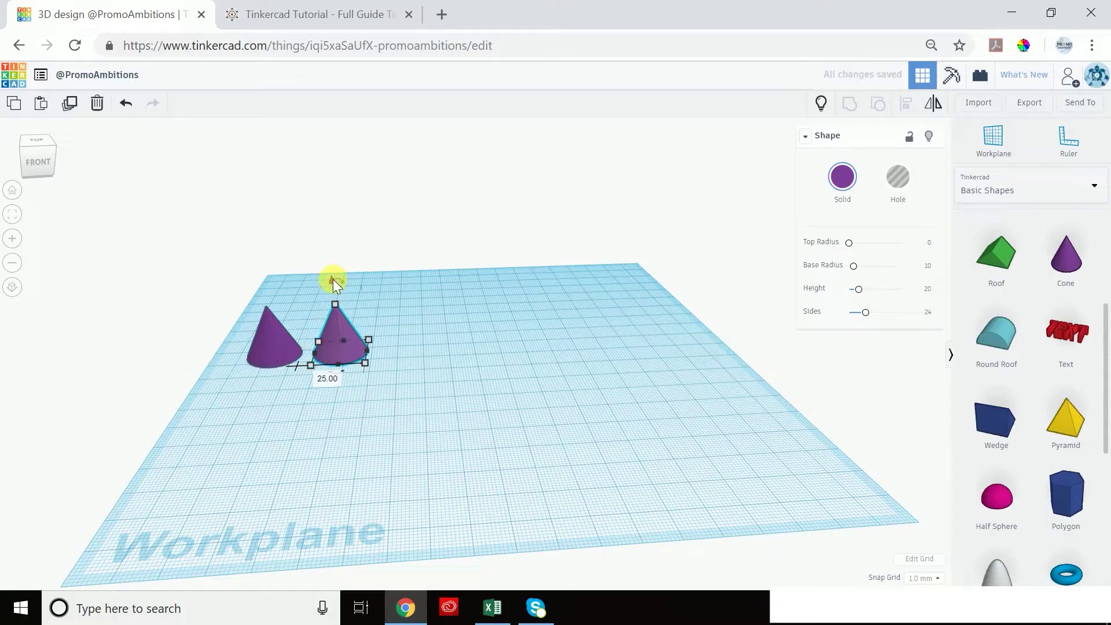
pyautogui.moveTo(332, 279); pyautogui.dragTo(334, 264)
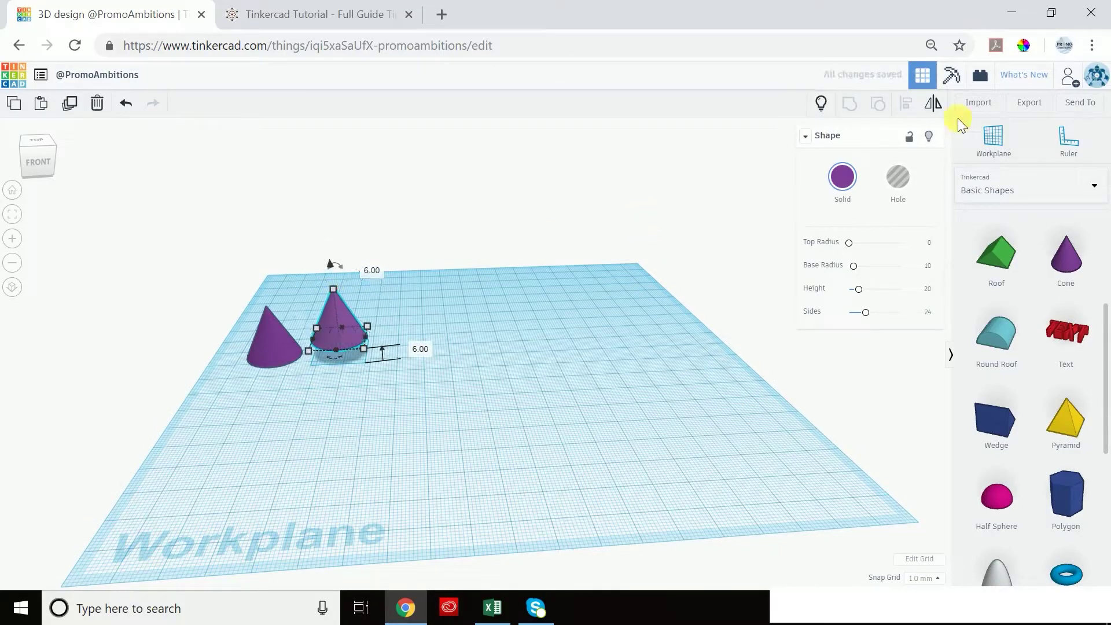
pyautogui.click(932, 103)
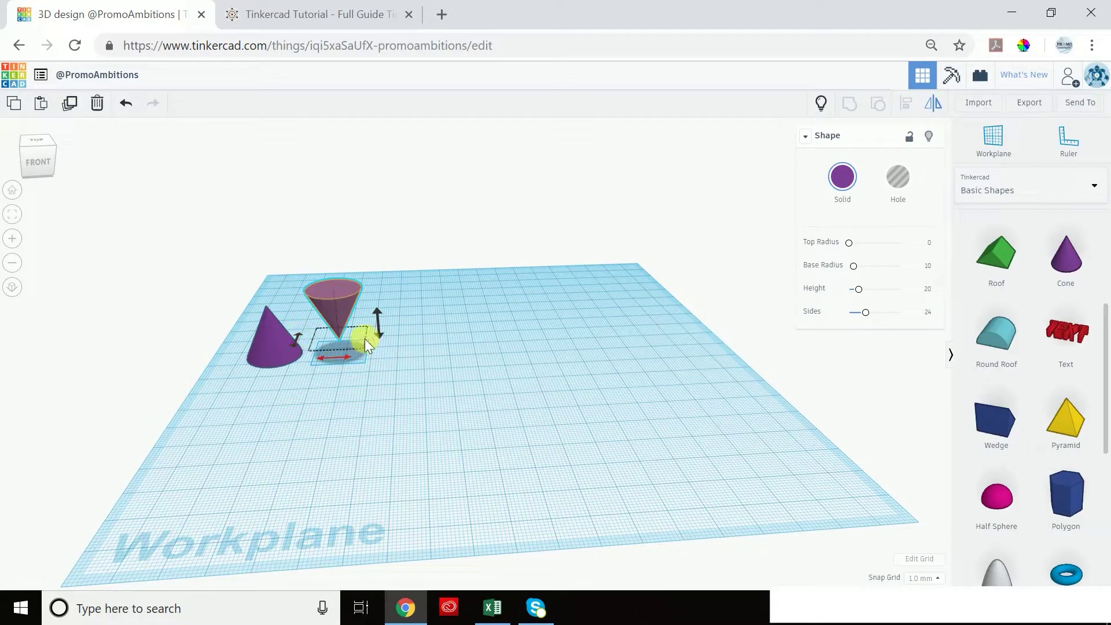
pyautogui.moveTo(376, 313); pyautogui.dragTo(424, 265, button='right')
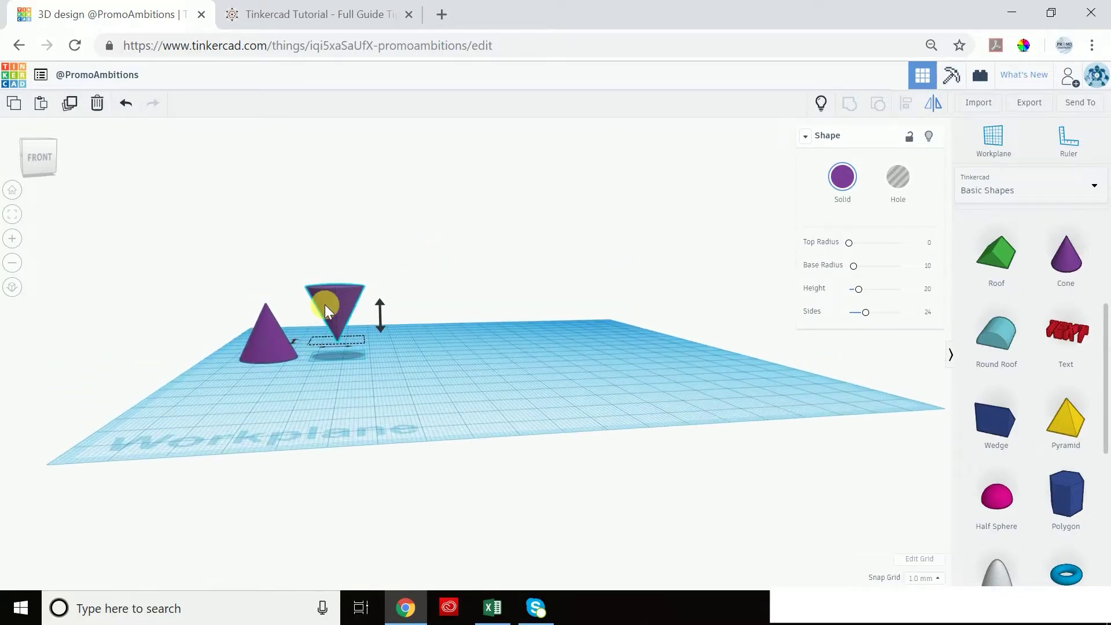
# - Duplicate five more times for an alternating row, then delete the six copies
pyautogui.click(75, 107)
pyautogui.click(76, 107)
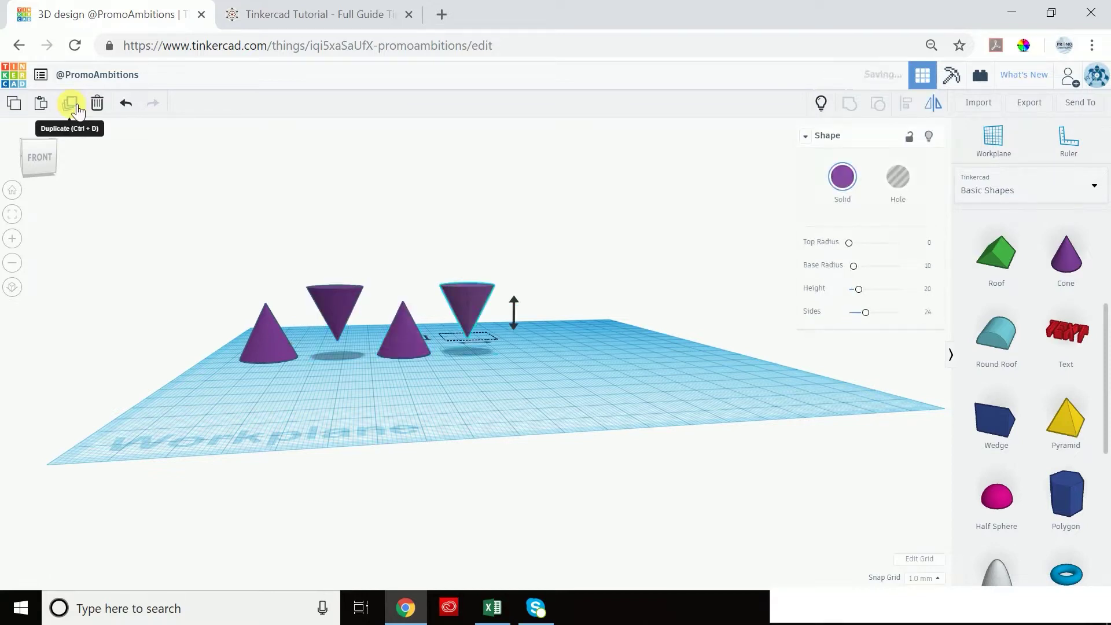
pyautogui.click(75, 108)
pyautogui.click(75, 107)
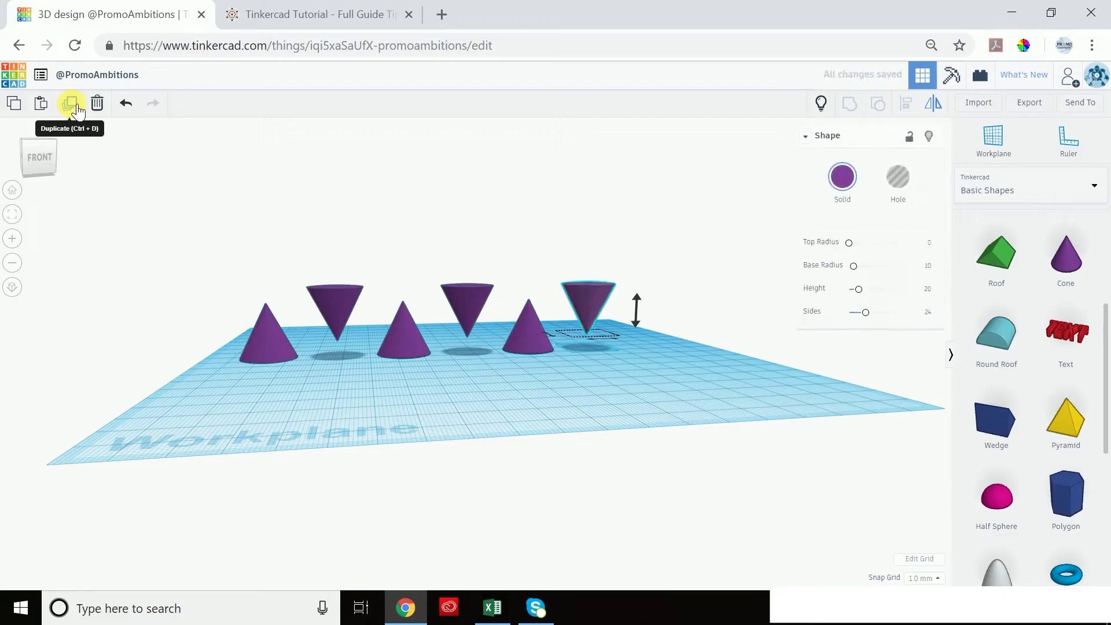
pyautogui.click(75, 108)
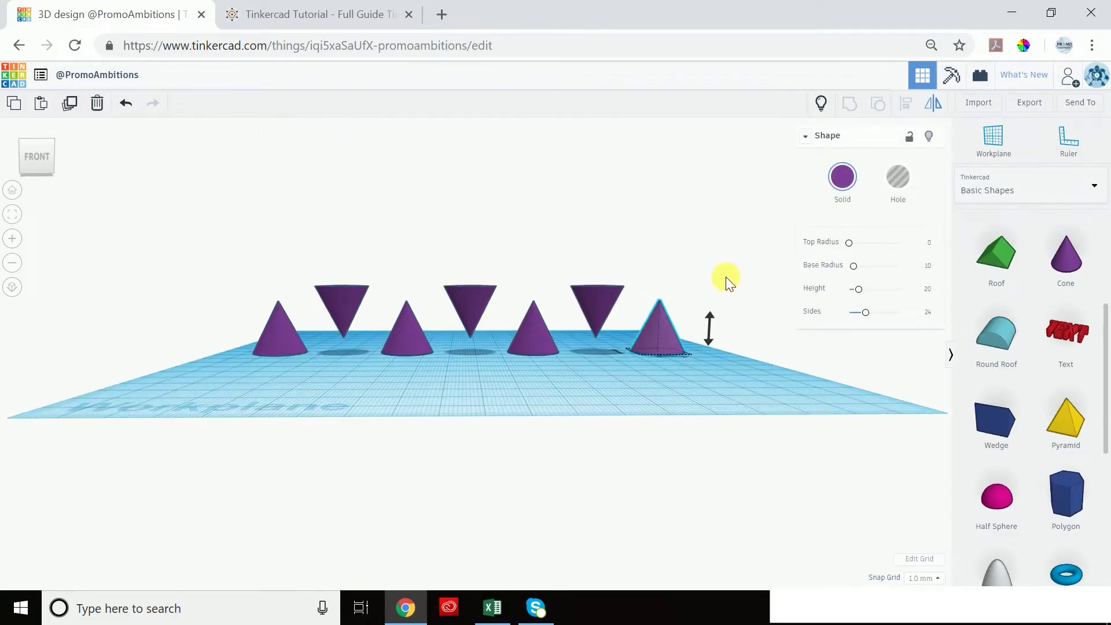
pyautogui.moveTo(725, 276); pyautogui.dragTo(321, 347)
pyautogui.press('Delete')
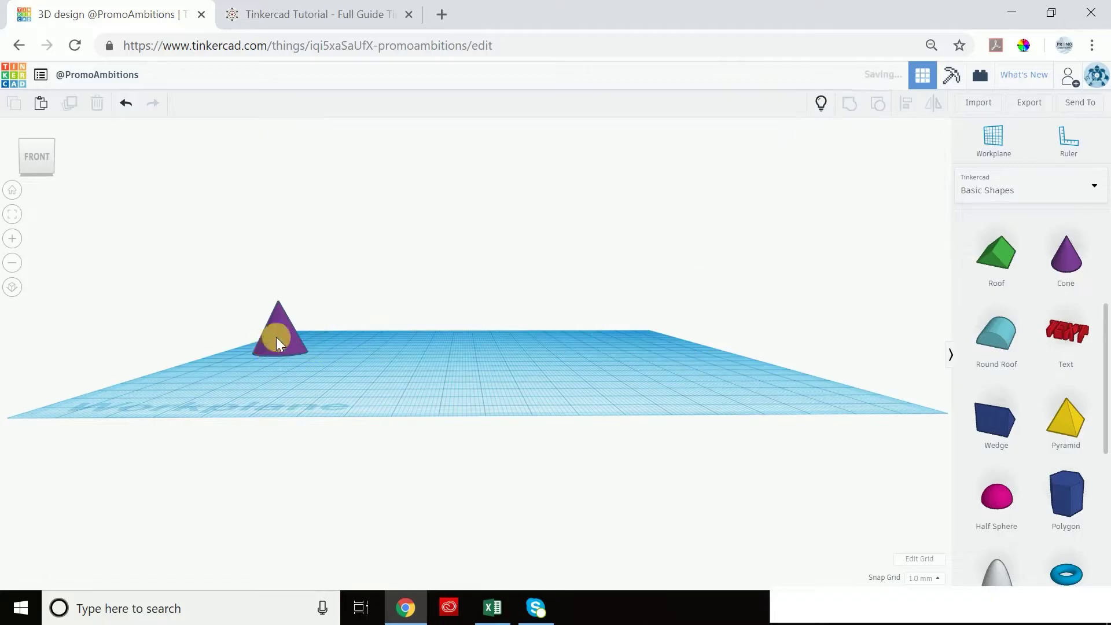
# - Copy the cone just to its right and lift the copy 5 mm
pyautogui.click(276, 336)
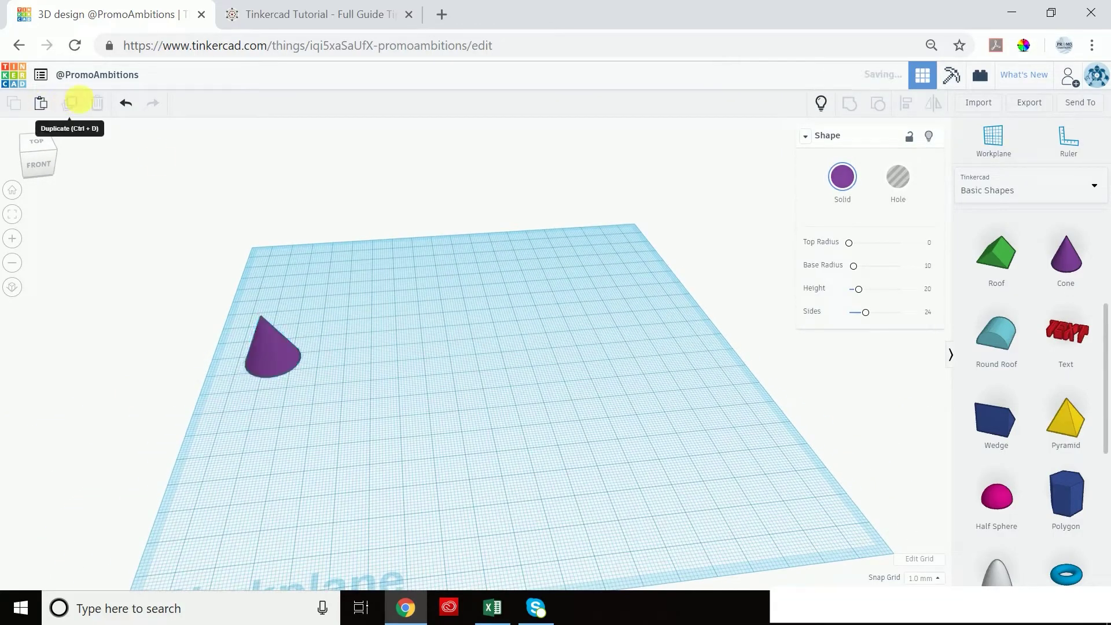
pyautogui.click(72, 103)
pyautogui.moveTo(409, 252); pyautogui.dragTo(408, 229, button='right')
pyautogui.moveTo(277, 328); pyautogui.dragTo(313, 324)
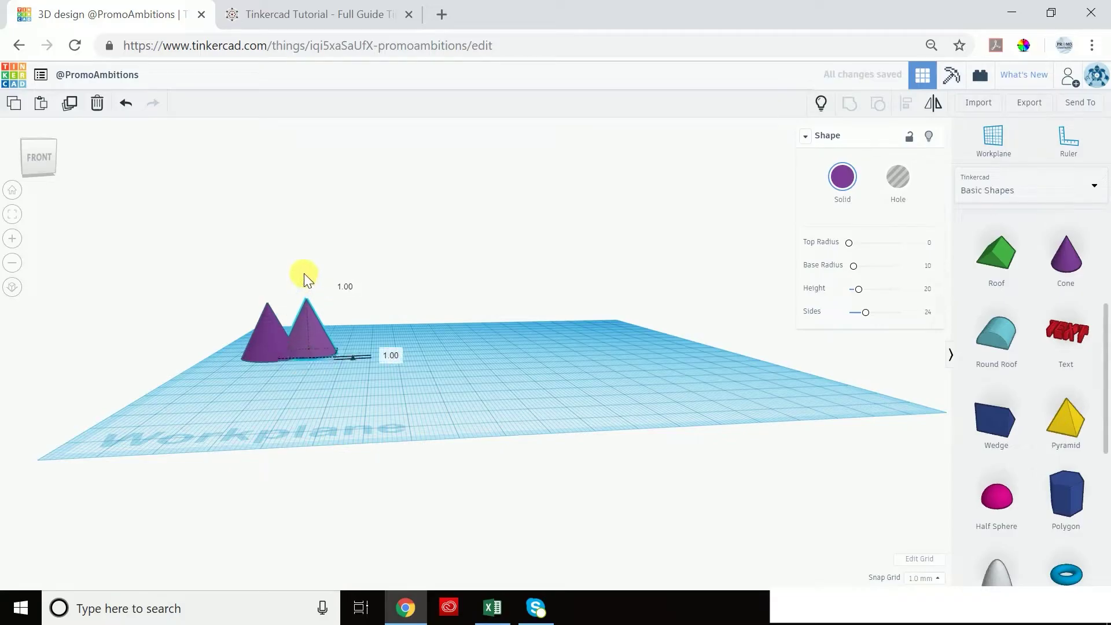
pyautogui.moveTo(304, 273); pyautogui.dragTo(304, 265)
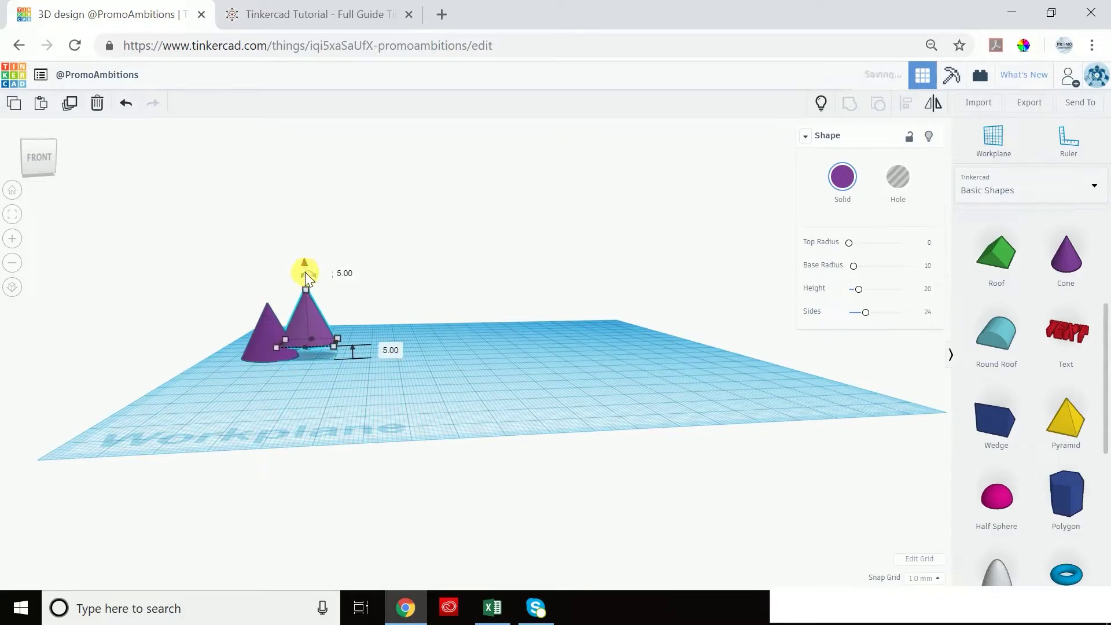
# - Duplicate repeatedly to build a rising staircase of twelve cones
pyautogui.click(77, 104)
pyautogui.click(75, 103)
pyautogui.click(73, 102)
pyautogui.click(72, 101)
pyautogui.click(72, 100)
pyautogui.click(72, 101)
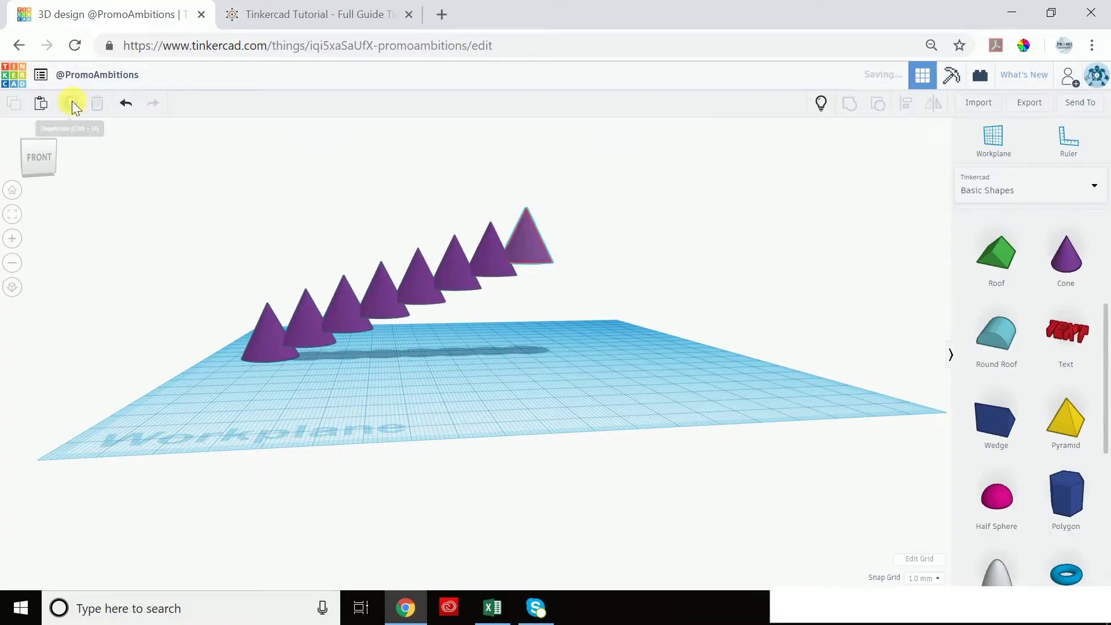
pyautogui.click(71, 101)
pyautogui.click(71, 101)
pyautogui.click(72, 101)
pyautogui.click(72, 101)
pyautogui.moveTo(651, 258); pyautogui.dragTo(602, 297, button='right')
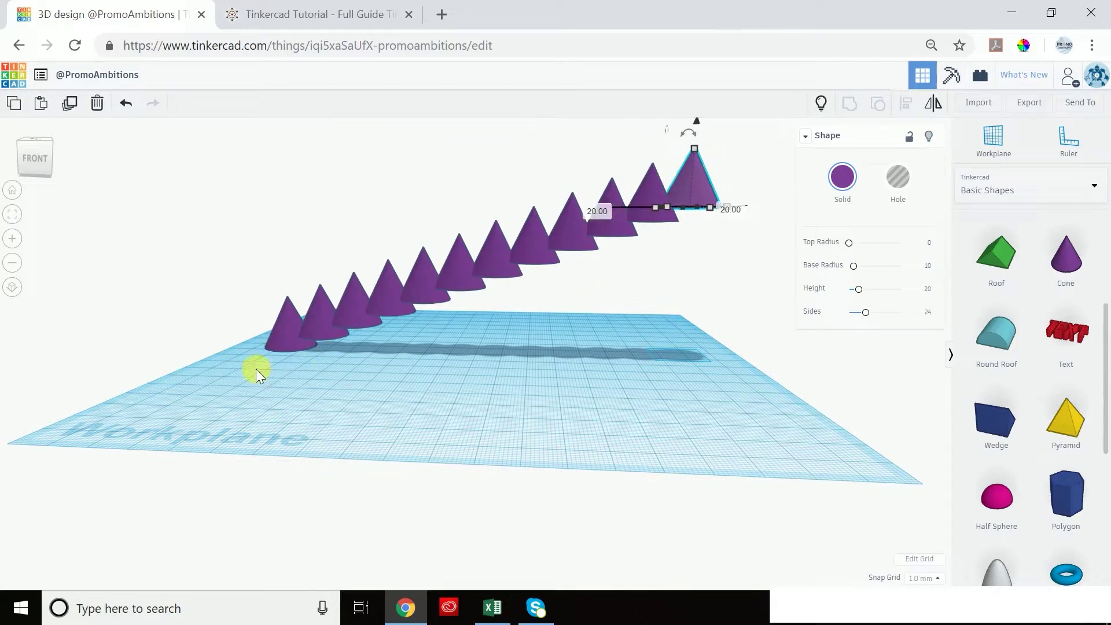
pyautogui.moveTo(531, 295); pyautogui.dragTo(544, 362, button='right')
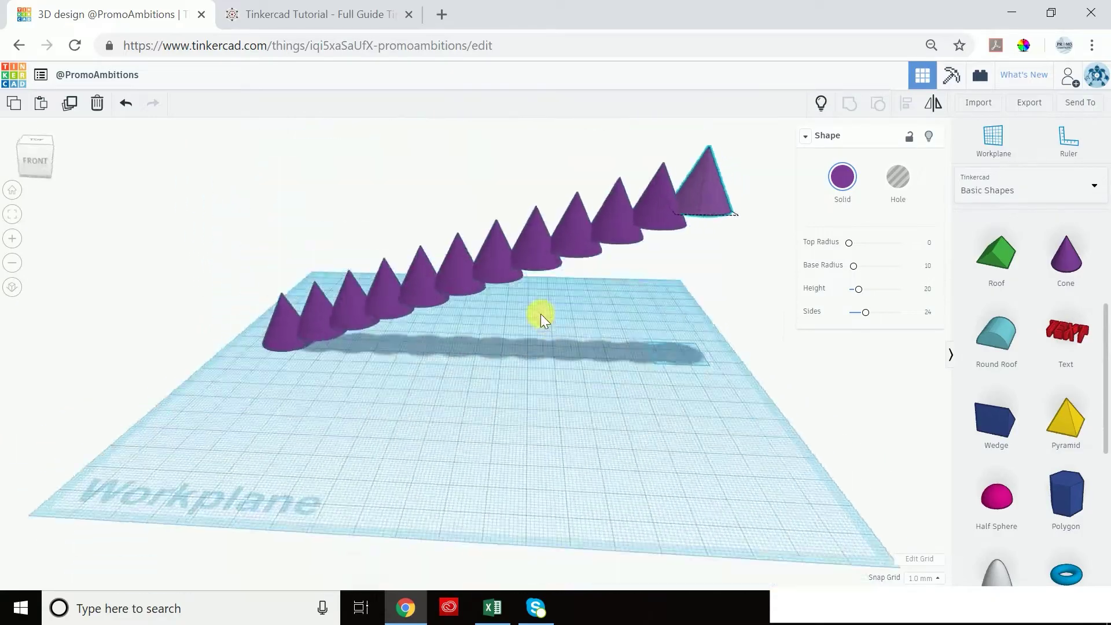
pyautogui.moveTo(541, 313)
pyautogui.mouseDown(button='right')
pyautogui.moveTo(519, 328)
pyautogui.moveTo(504, 317)
pyautogui.moveTo(535, 303)
pyautogui.mouseUp(button='right')
# - Delete all twelve cones, leaving the workplane empty
pyautogui.moveTo(739, 154); pyautogui.dragTo(258, 386)
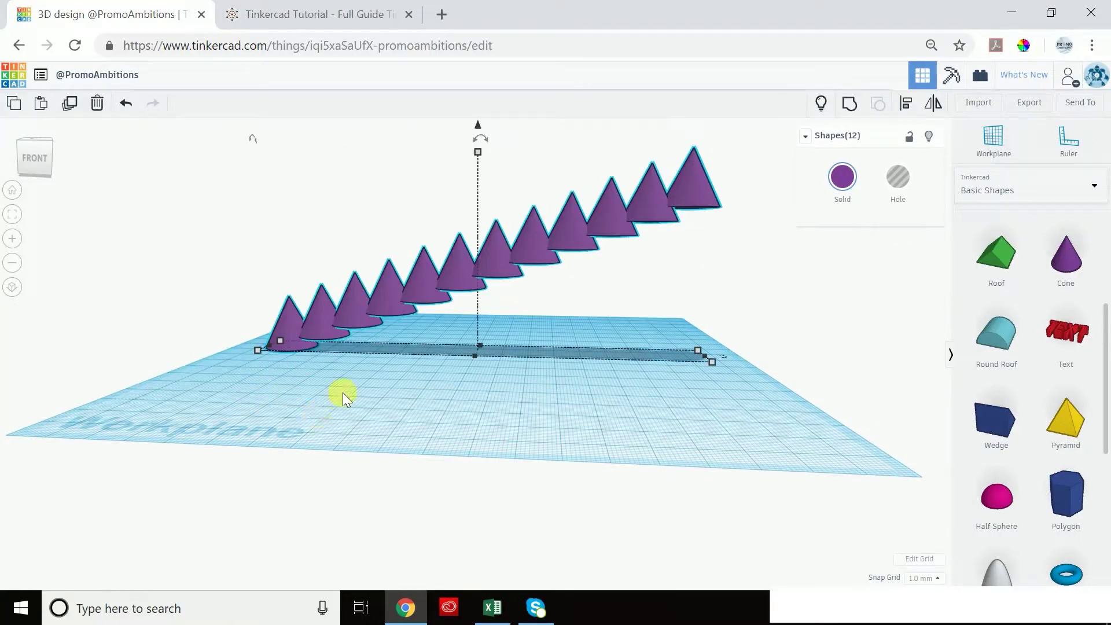
pyautogui.press('Delete')
pyautogui.moveTo(467, 212); pyautogui.dragTo(484, 264, button='right')
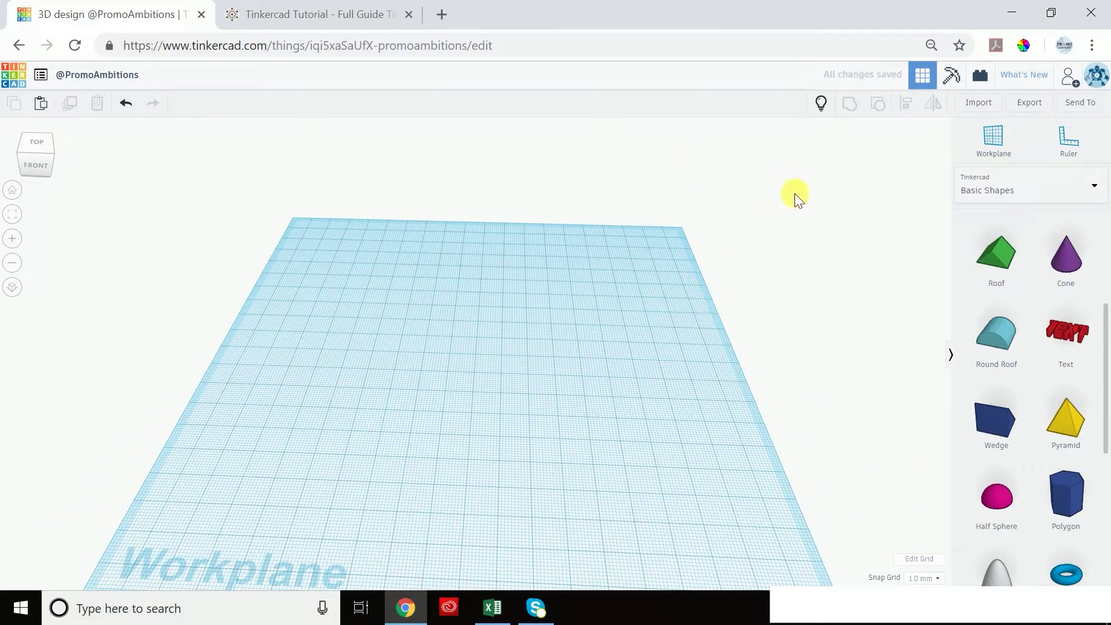
# - Show all hidden clock shapes and view the clock from above
pyautogui.click(821, 103)
pyautogui.moveTo(750, 249); pyautogui.dragTo(731, 234, button='right')
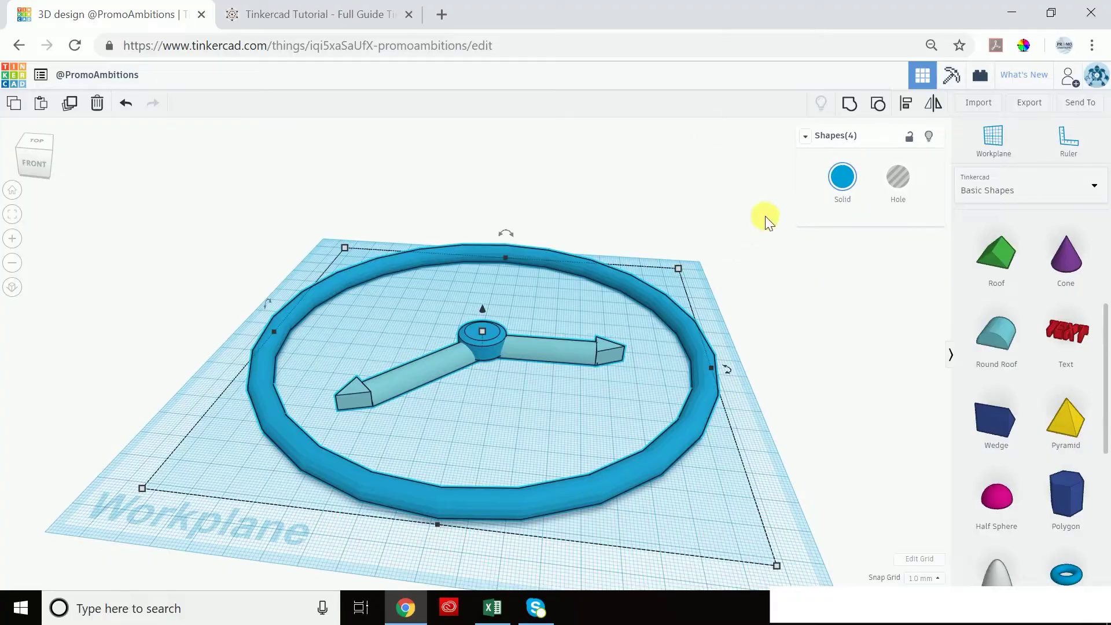
pyautogui.moveTo(765, 216); pyautogui.dragTo(795, 303, button='right')
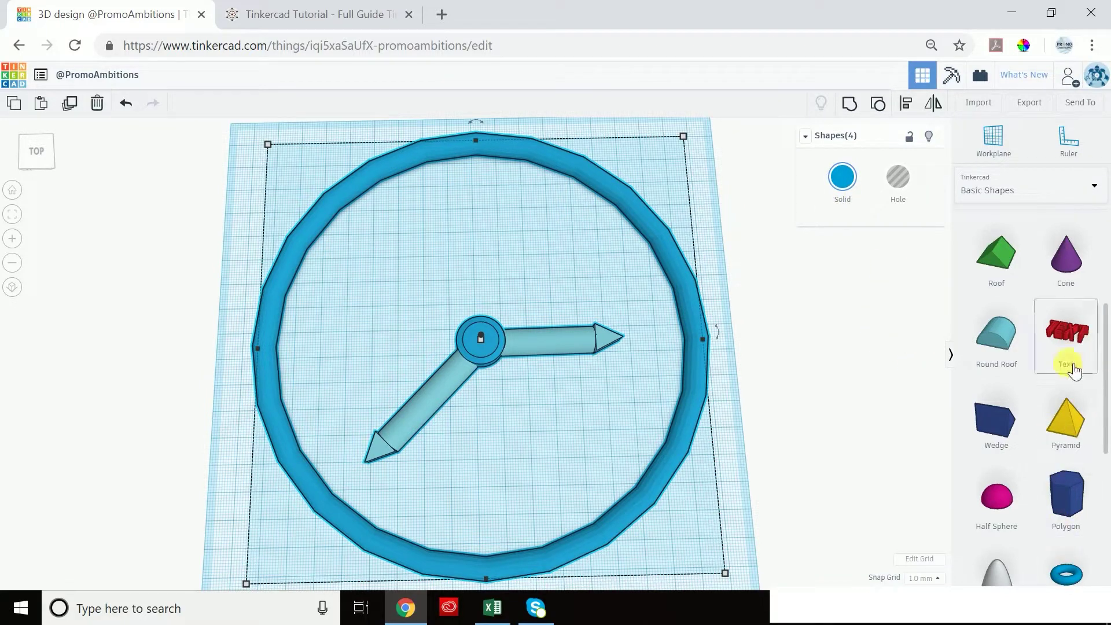
# - Place a 20 mm sphere just past the tip of the right-pointing hand
pyautogui.scroll(-4, 1072, 370)
pyautogui.scroll(-3, 1071, 370)
pyautogui.scroll(9, 1055, 496)
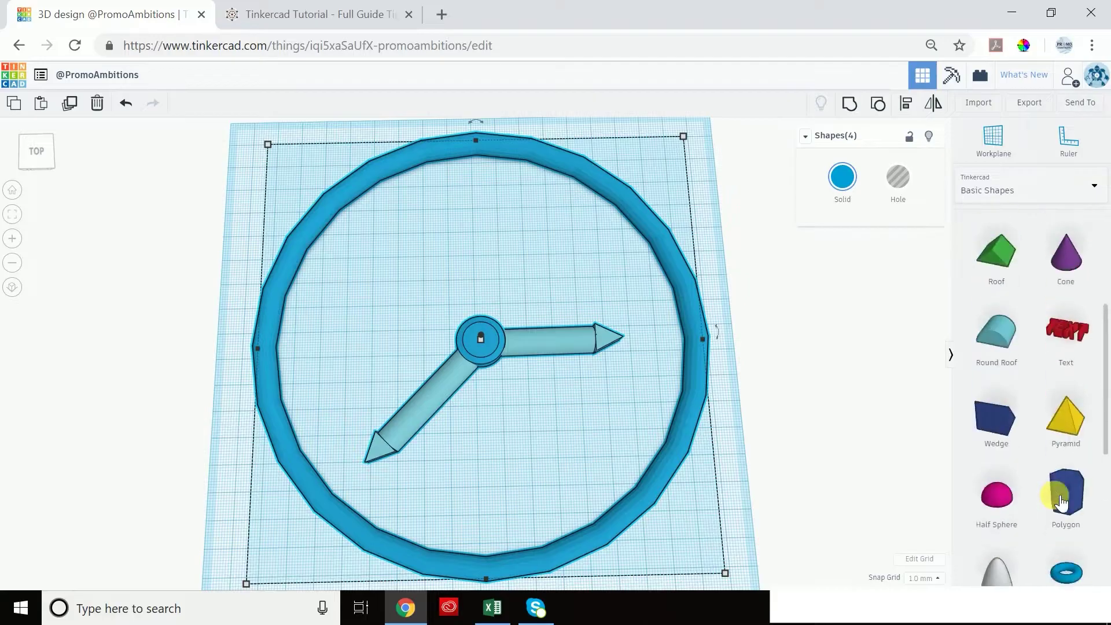
pyautogui.scroll(2, 1061, 502)
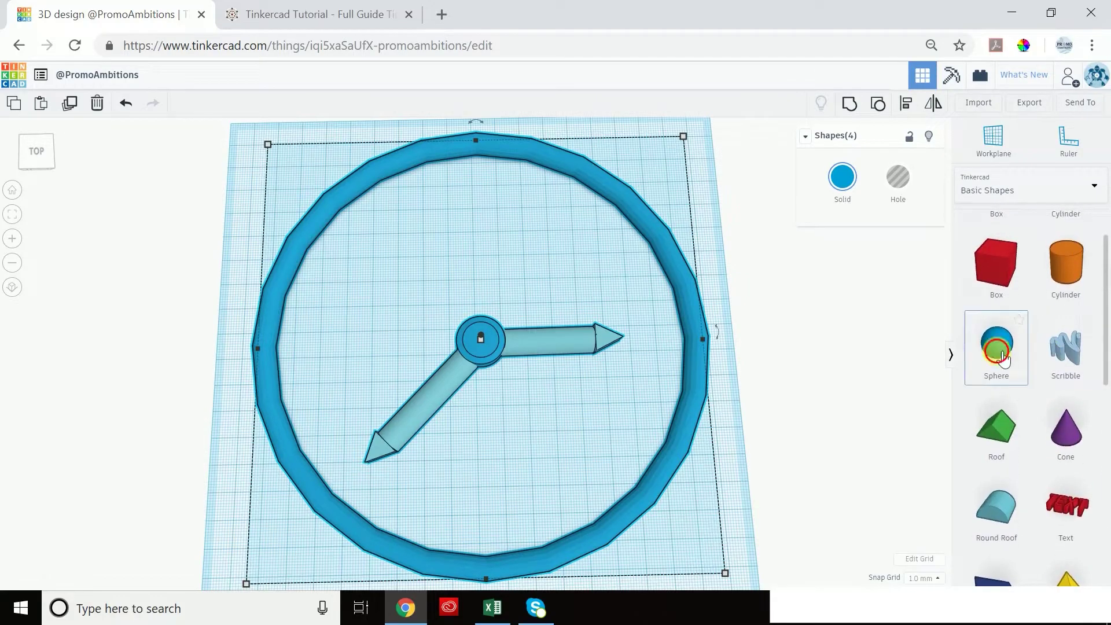
pyautogui.click(648, 344)
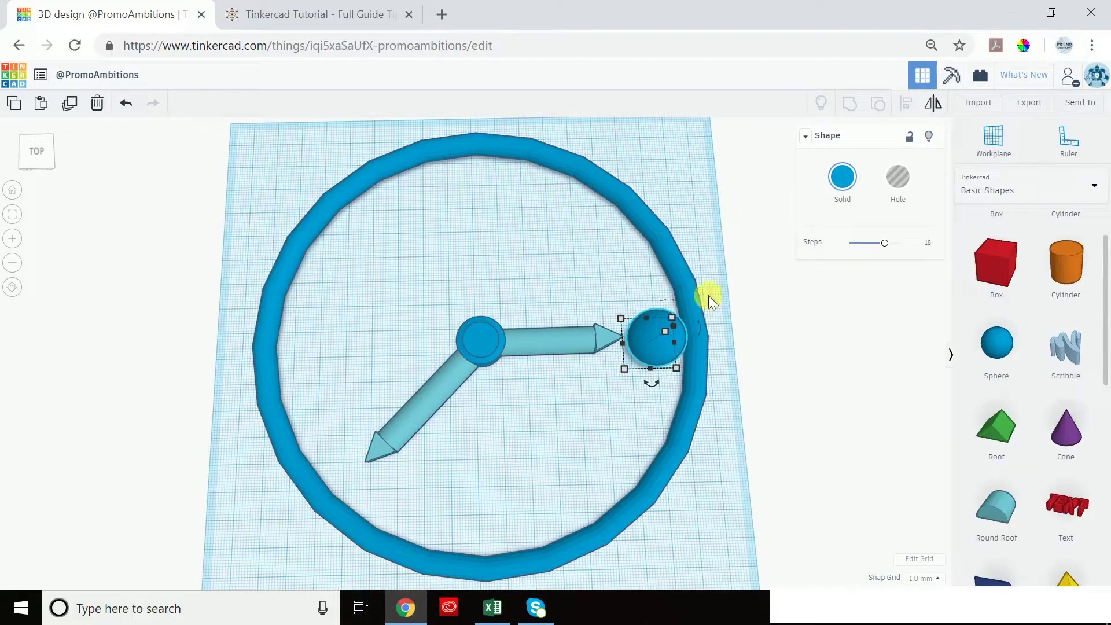
pyautogui.moveTo(769, 380); pyautogui.dragTo(667, 362, button='right')
# - Set the sphere's width and length to 12 mm each
pyautogui.moveTo(629, 367)
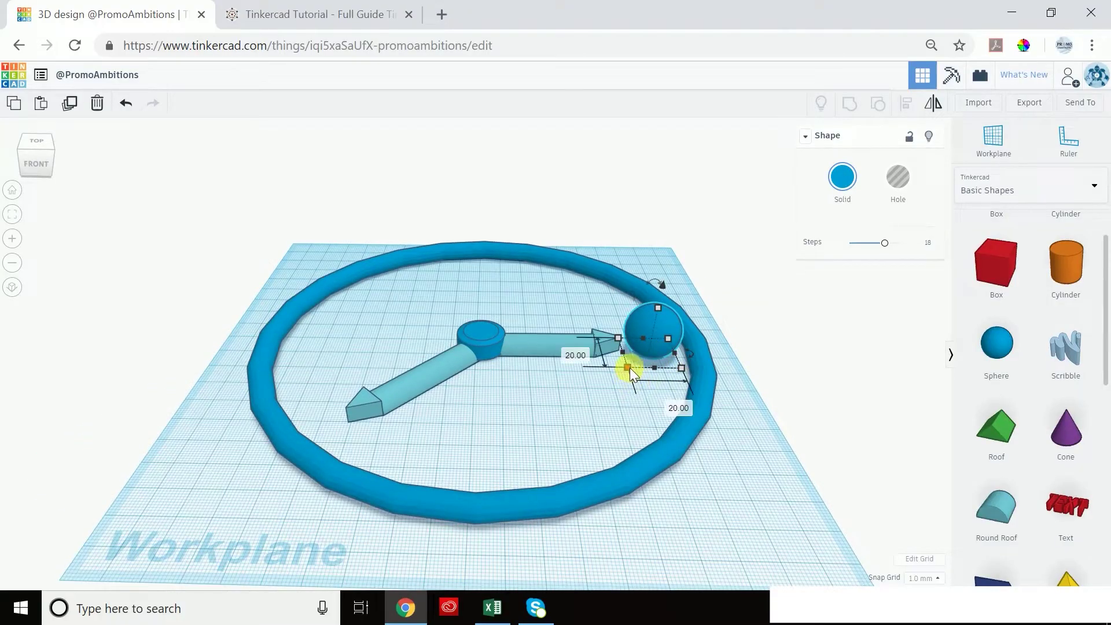
pyautogui.click(564, 352)
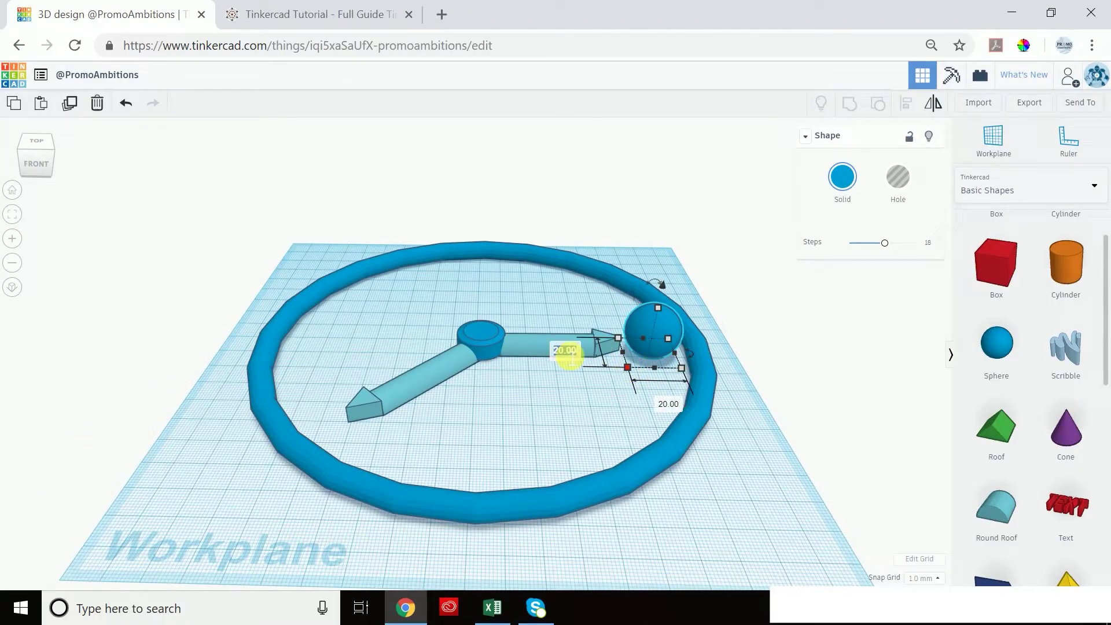
pyautogui.write('12')
pyautogui.press('Return')
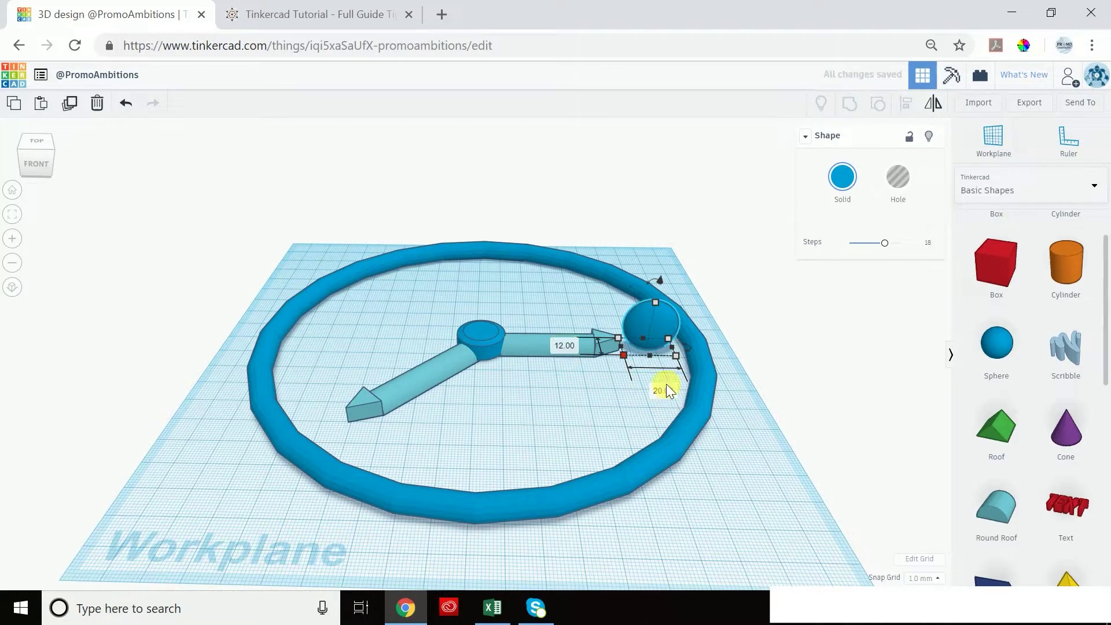
pyautogui.click(665, 391)
pyautogui.write('12')
pyautogui.press('Return')
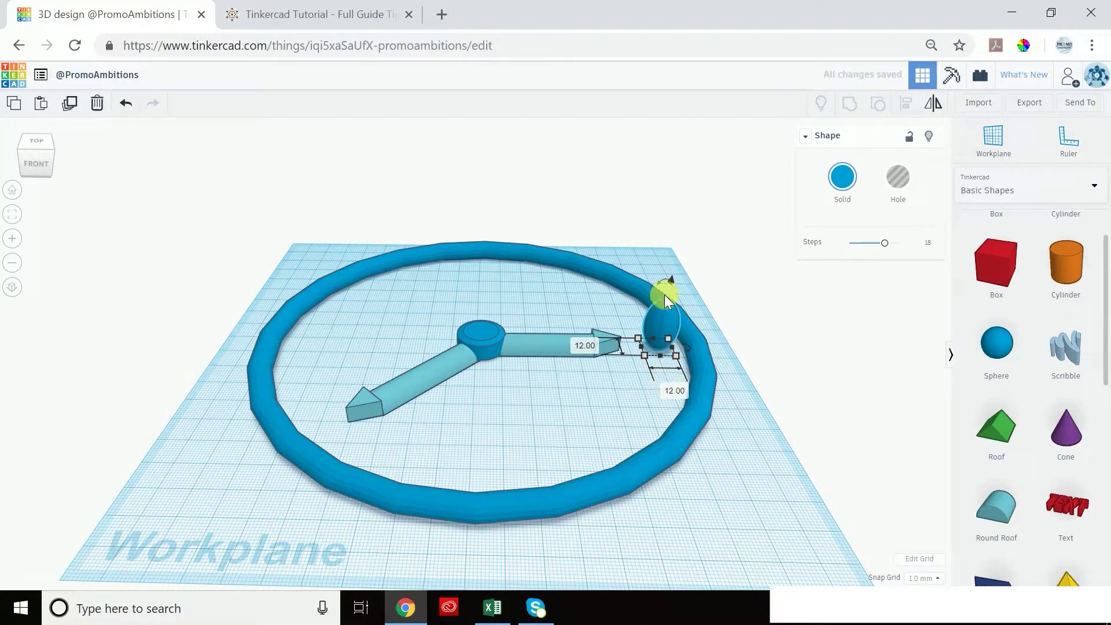
# - Switch to the straight-down top view of the clock
pyautogui.moveTo(667, 300)
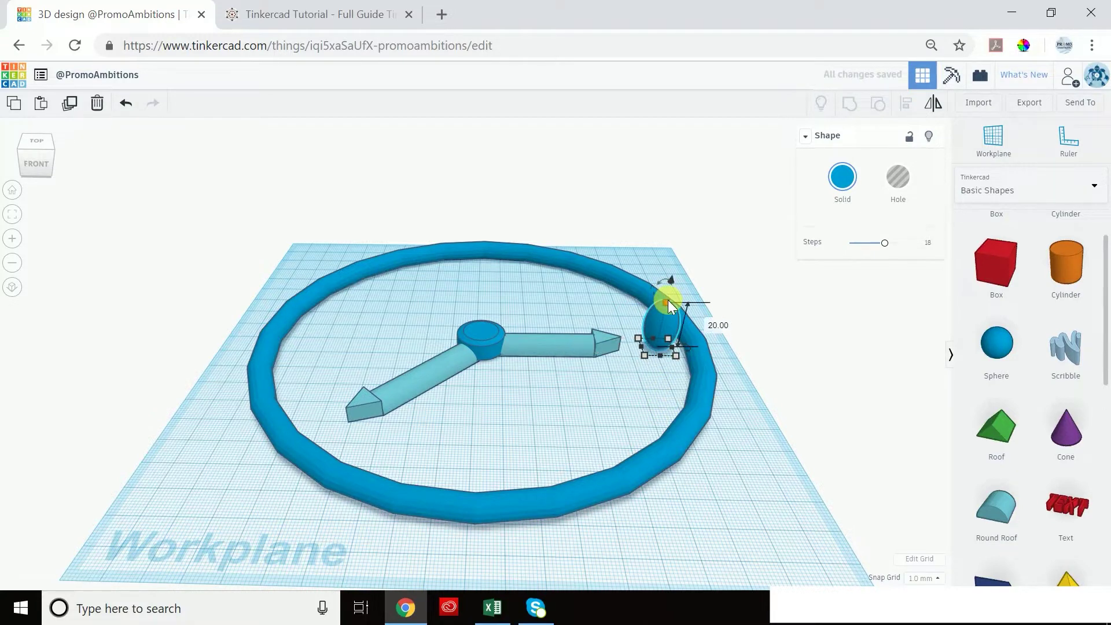
pyautogui.click(720, 324)
pyautogui.moveTo(730, 329); pyautogui.dragTo(649, 436, button='right')
pyautogui.scroll(2, 649, 439)
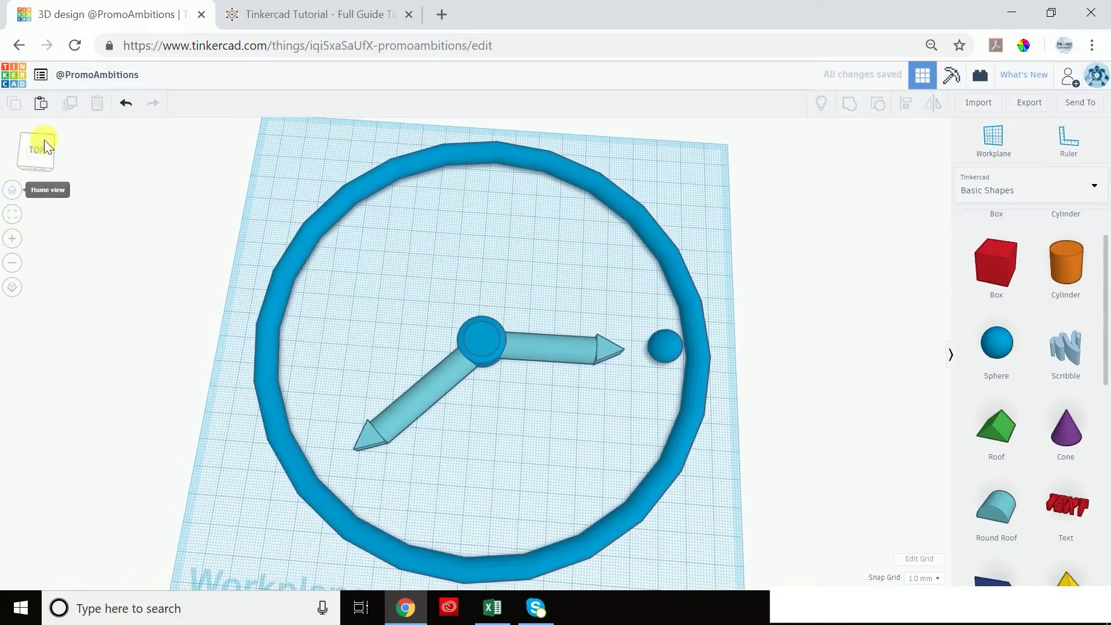
pyautogui.click(38, 149)
# - Duplicate the small sphere and move the copy to the 9 o'clock position
pyautogui.click(665, 344)
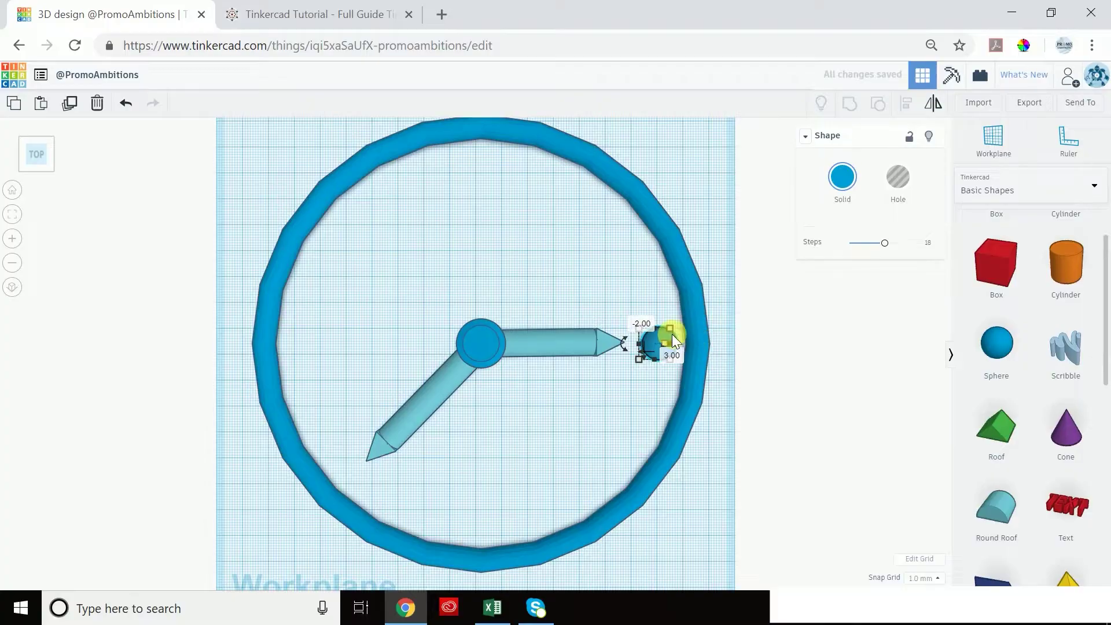
pyautogui.click(70, 104)
pyautogui.moveTo(655, 348); pyautogui.dragTo(293, 373)
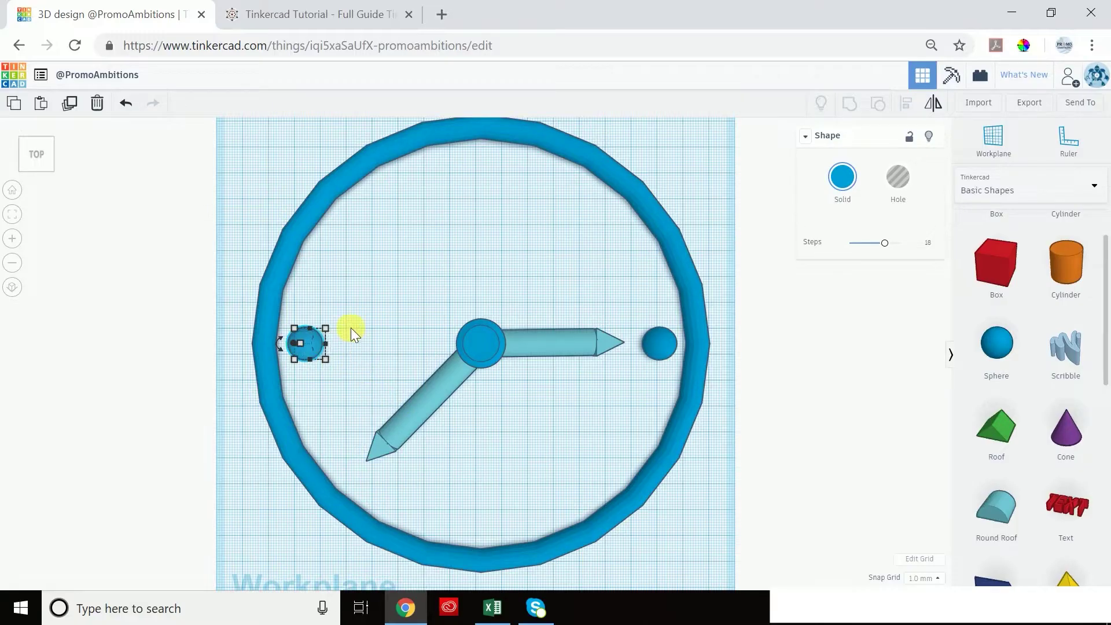
# - Group the 9 o'clock and 3 o'clock spheres together
pyautogui.keyDown('shift'); pyautogui.click(654, 345); pyautogui.keyUp('shift')
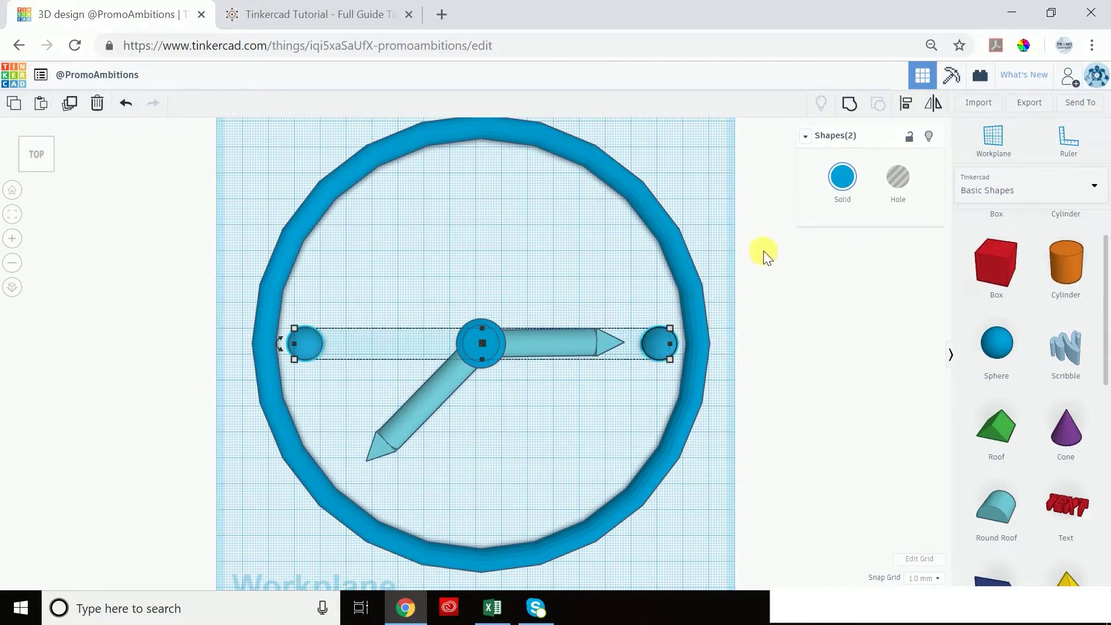
pyautogui.click(856, 103)
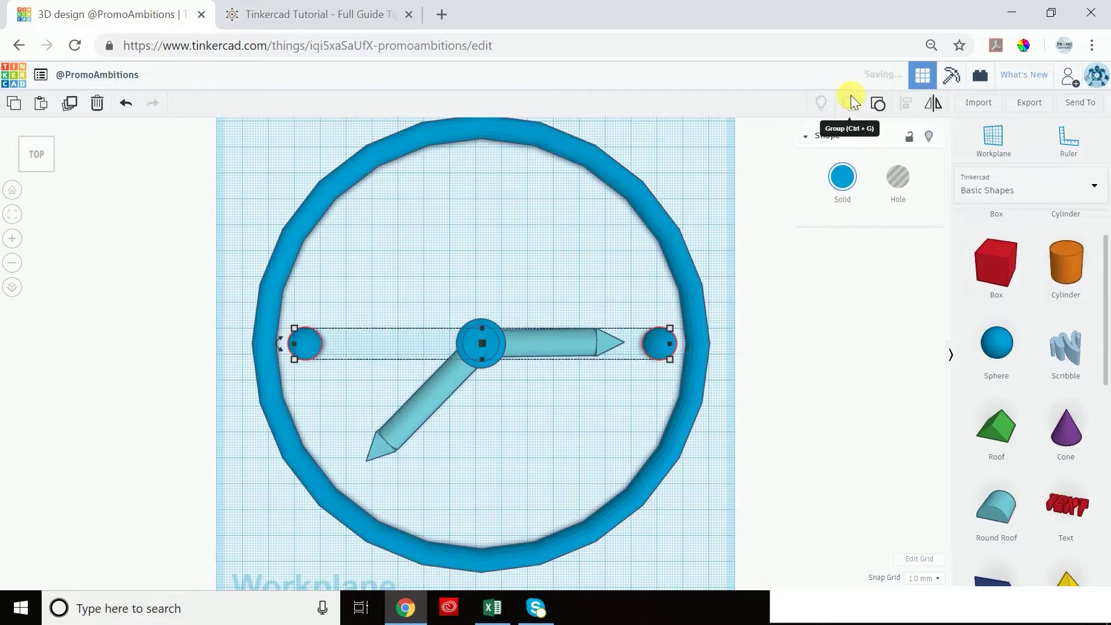
pyautogui.moveTo(587, 447); pyautogui.dragTo(589, 367, button='right')
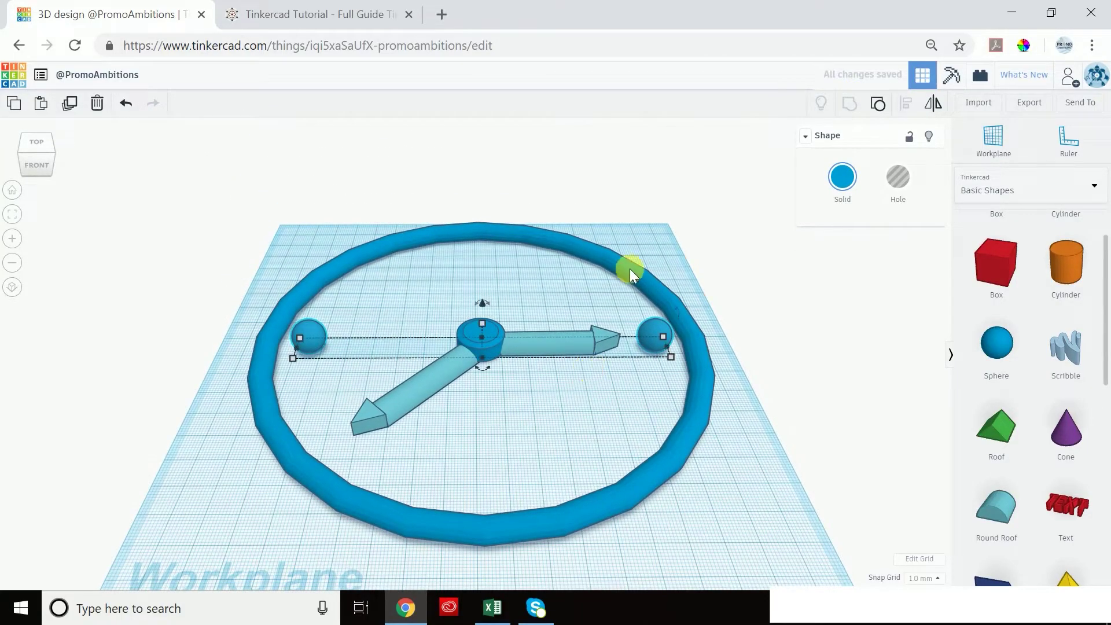
pyautogui.moveTo(672, 237); pyautogui.dragTo(672, 314, button='right')
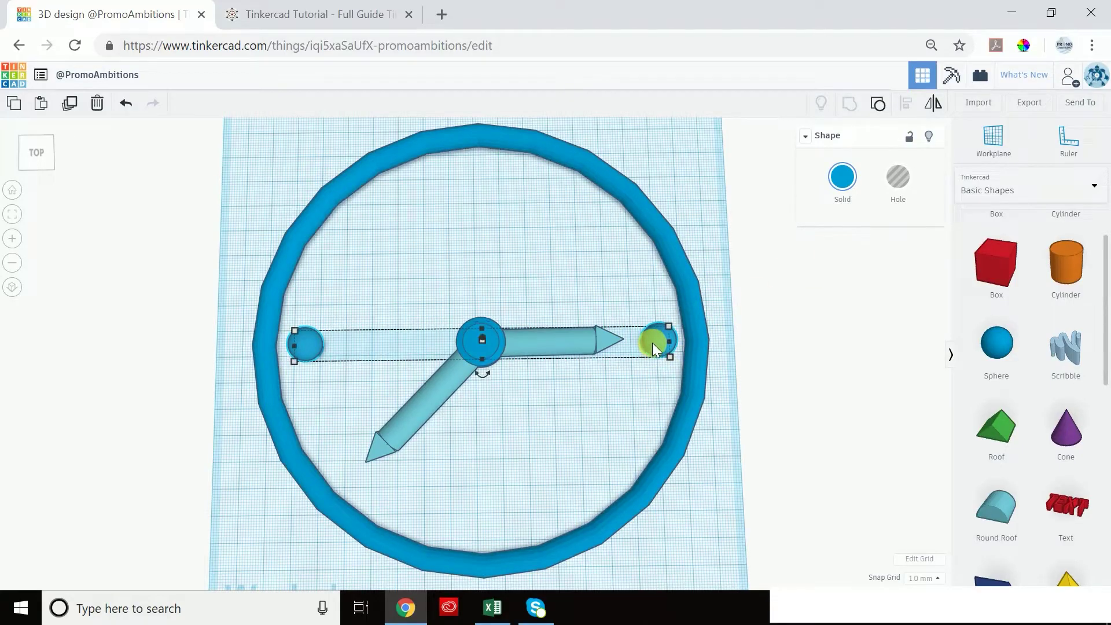
# - Align the sphere group with the outer ring, centring the spheres on the ring's middle line
pyautogui.click(562, 346)
pyautogui.click(635, 200)
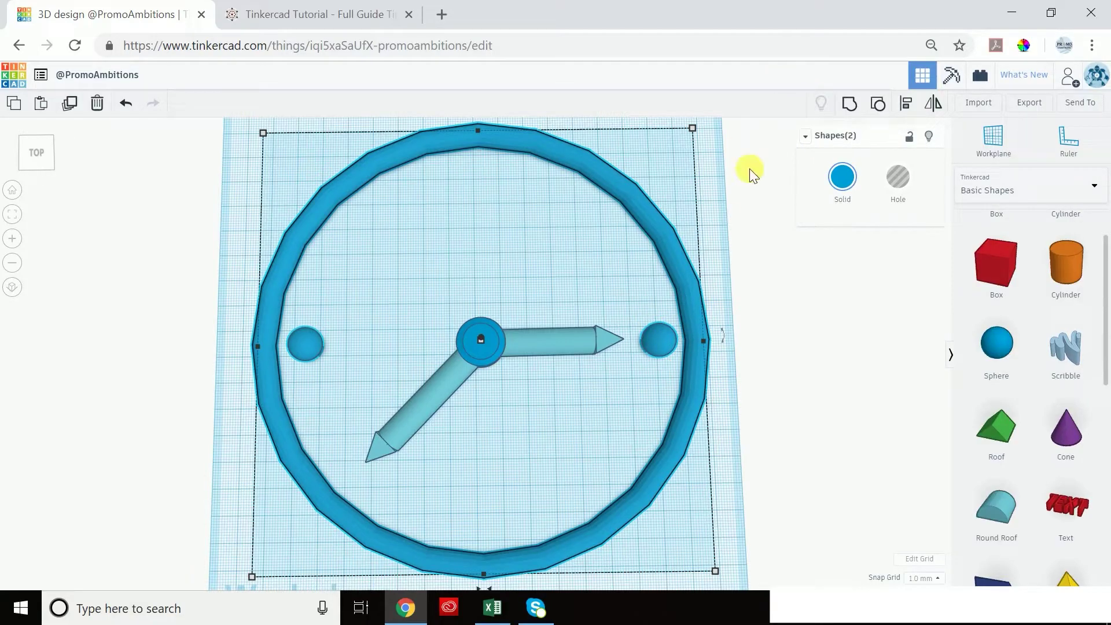
pyautogui.click(905, 104)
pyautogui.scroll(-2, 376, 397)
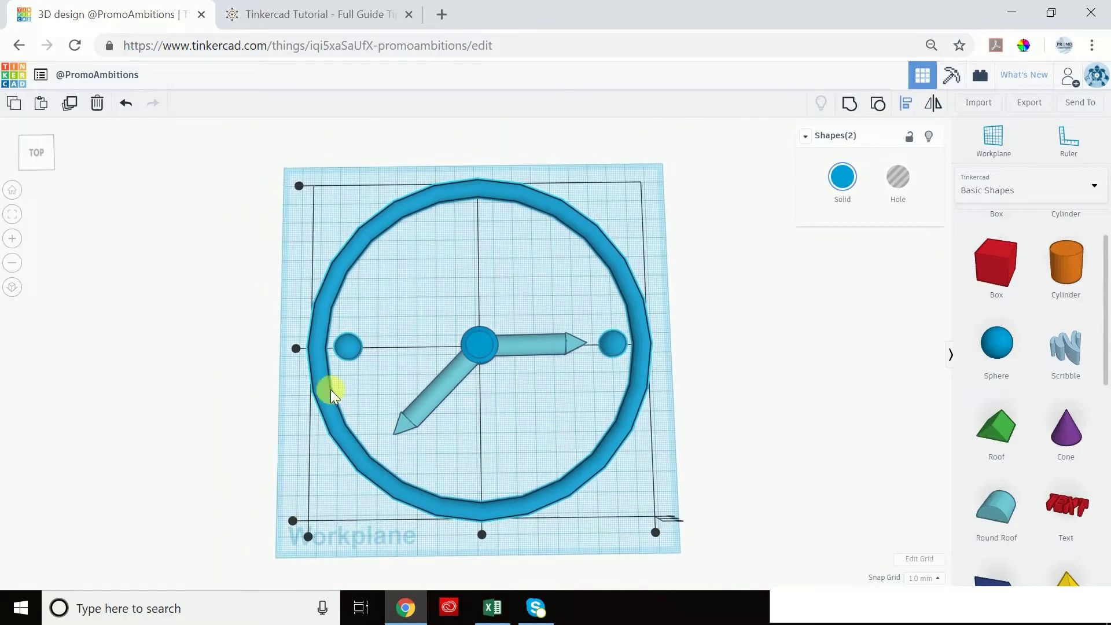
pyautogui.click(296, 349)
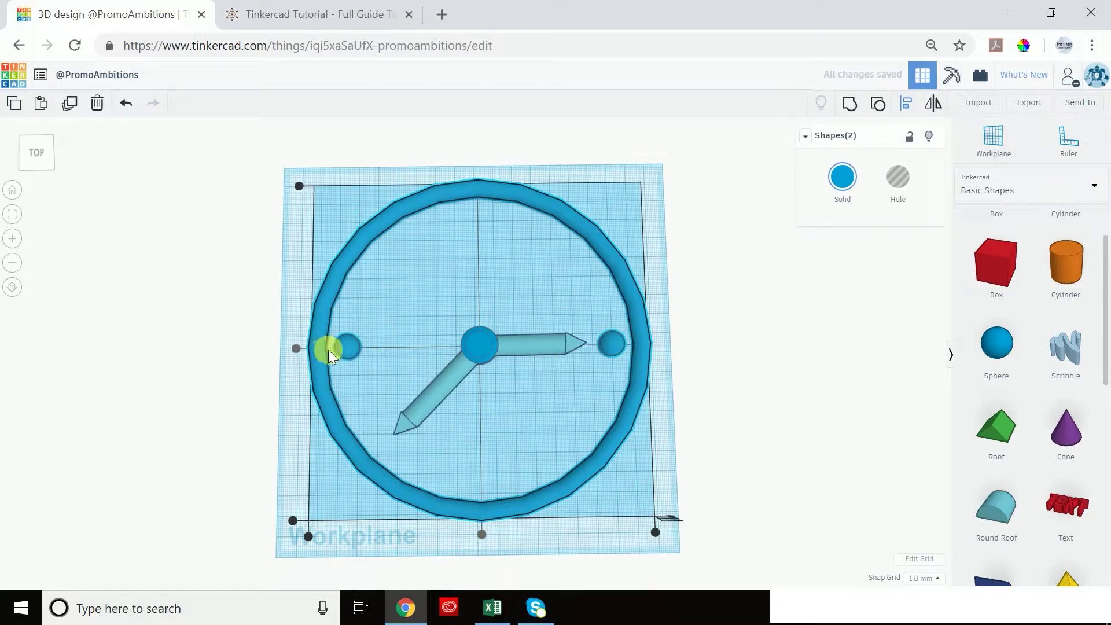
pyautogui.click(692, 287)
pyautogui.click(692, 287)
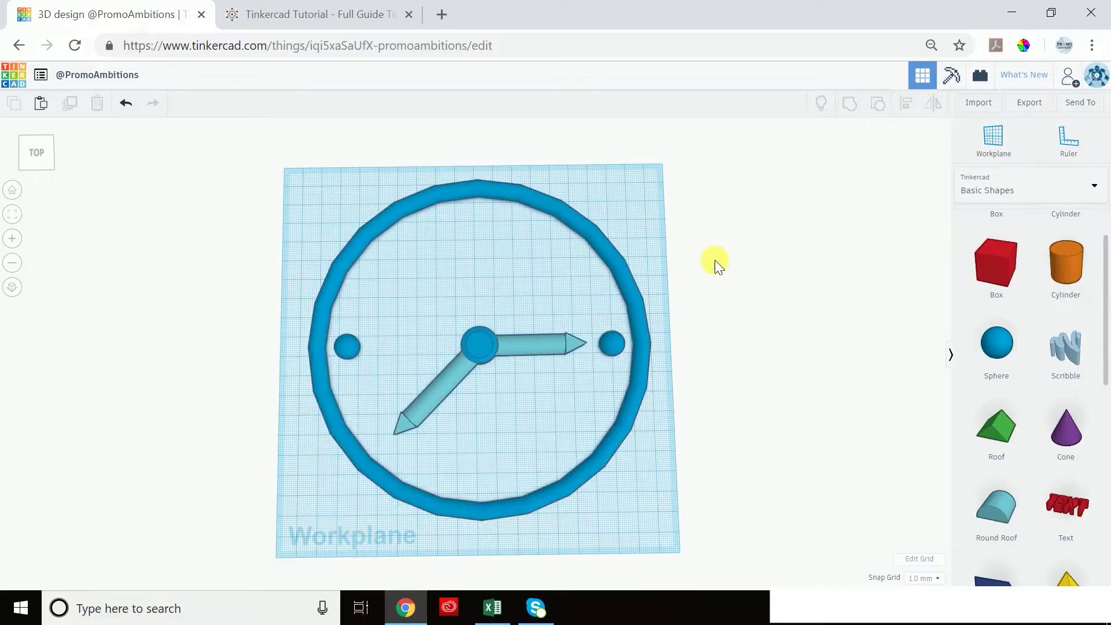
pyautogui.moveTo(689, 371)
pyautogui.mouseDown(button='right')
pyautogui.moveTo(699, 315)
pyautogui.moveTo(686, 370)
pyautogui.moveTo(695, 359)
pyautogui.mouseUp(button='right')
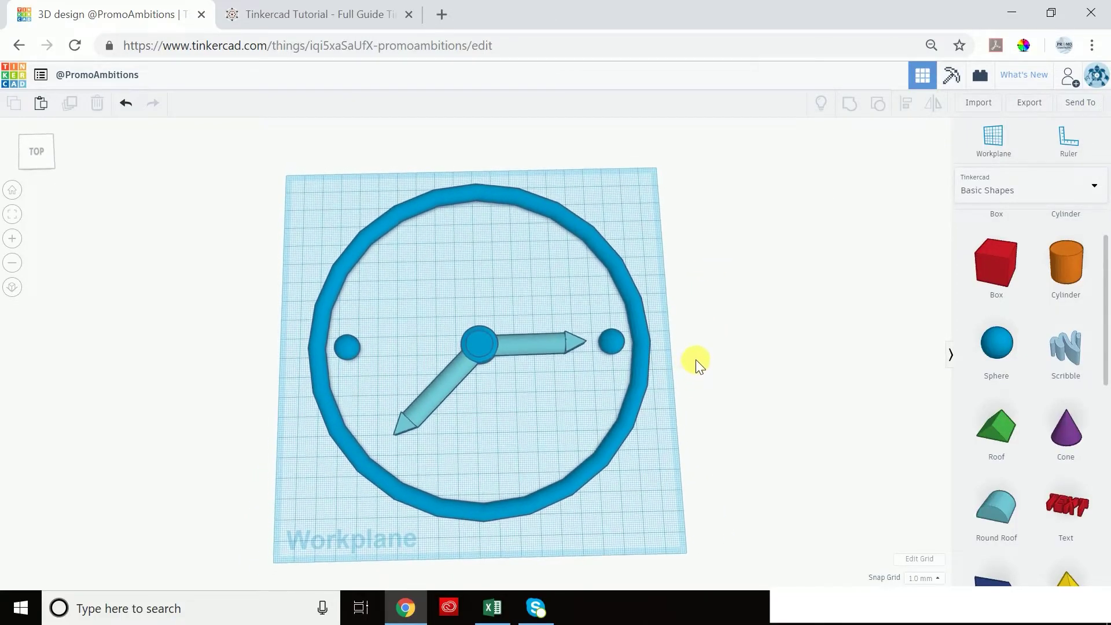
# - Duplicate the marker-sphere pair and rotate the copy 30° around the clock centre
pyautogui.click(617, 342)
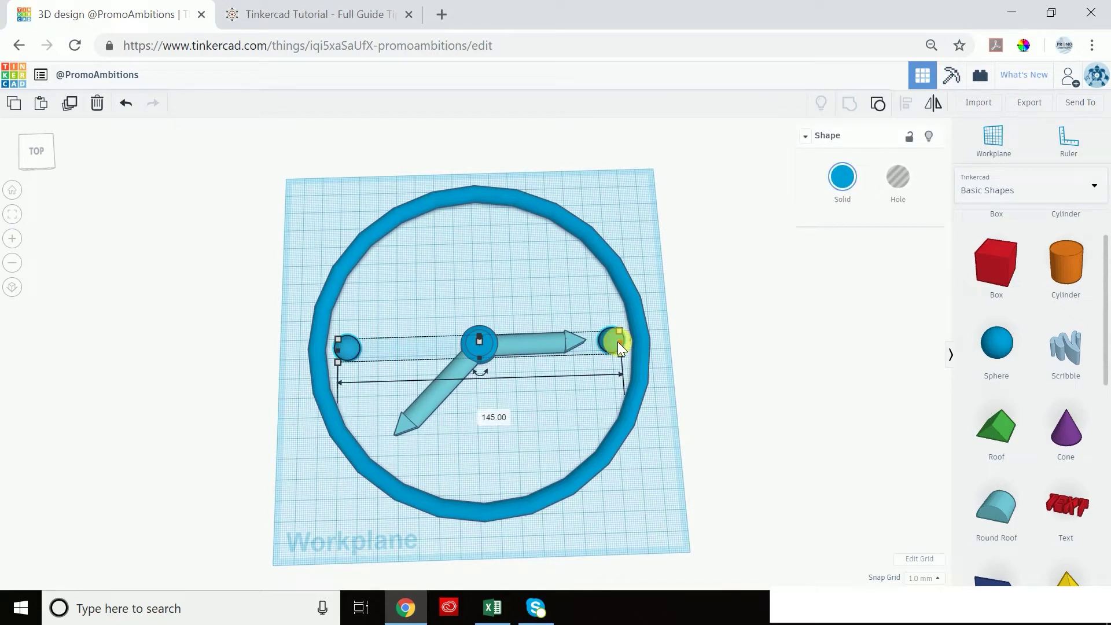
pyautogui.click(70, 104)
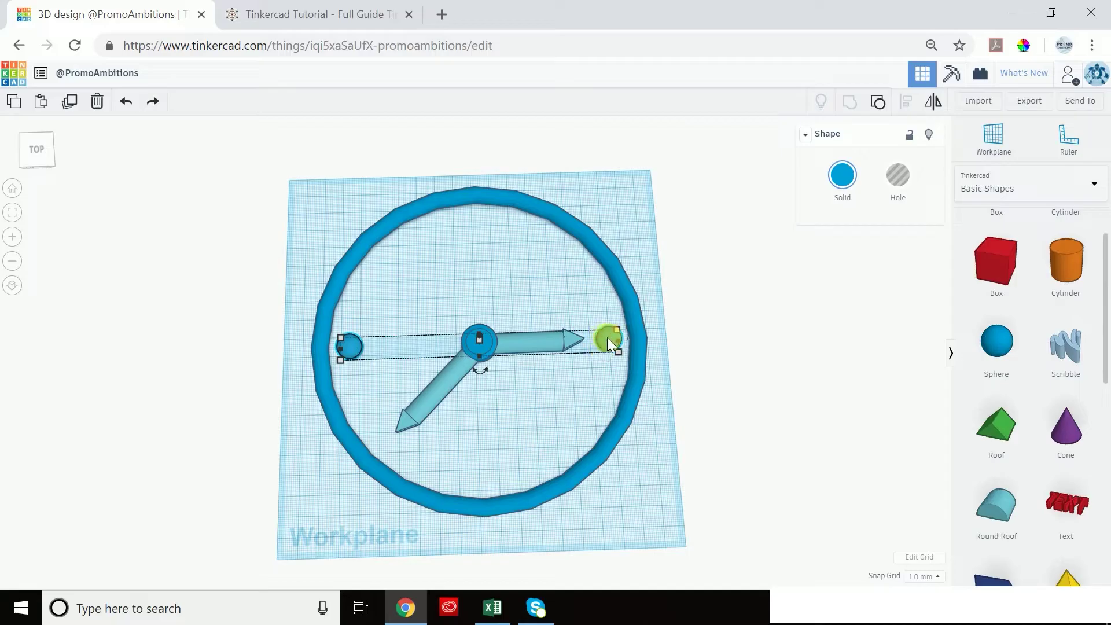
pyautogui.click(79, 104)
pyautogui.moveTo(481, 368); pyautogui.dragTo(488, 366)
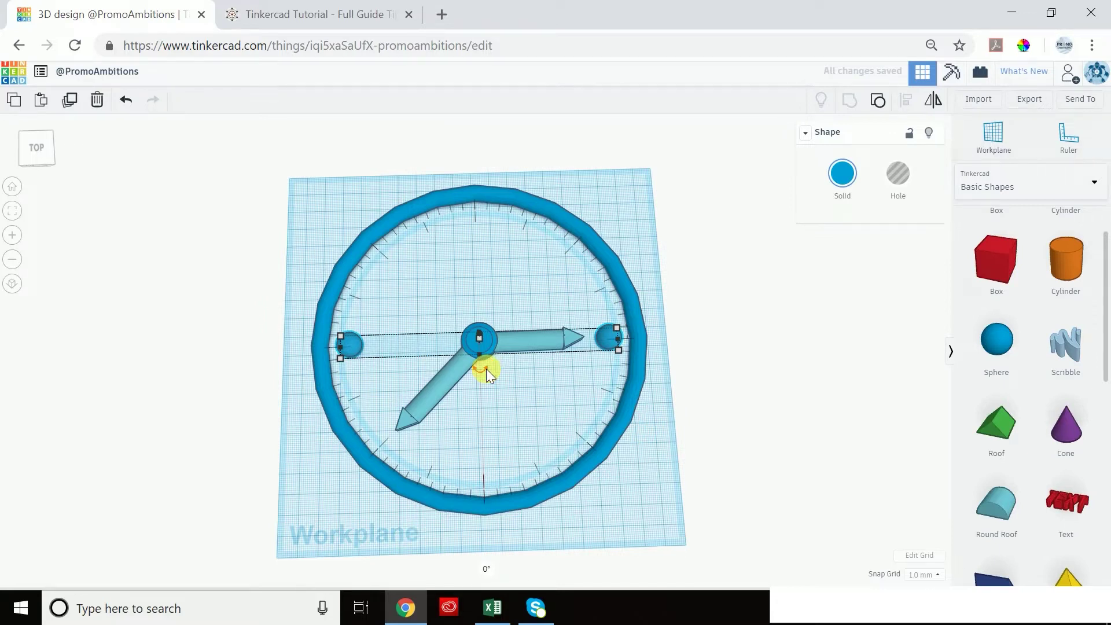
pyautogui.click(486, 569)
pyautogui.write('30')
pyautogui.press('Return')
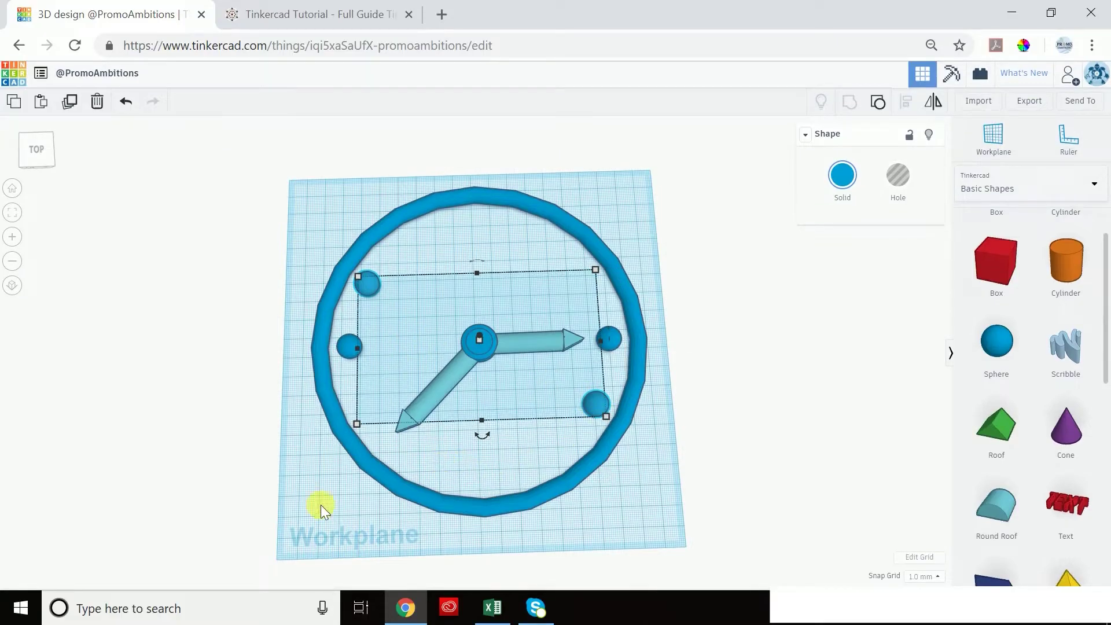
# - Repeat the duplicate to add more 30°-rotated hour-marker pairs, then deselect
pyautogui.click(79, 110)
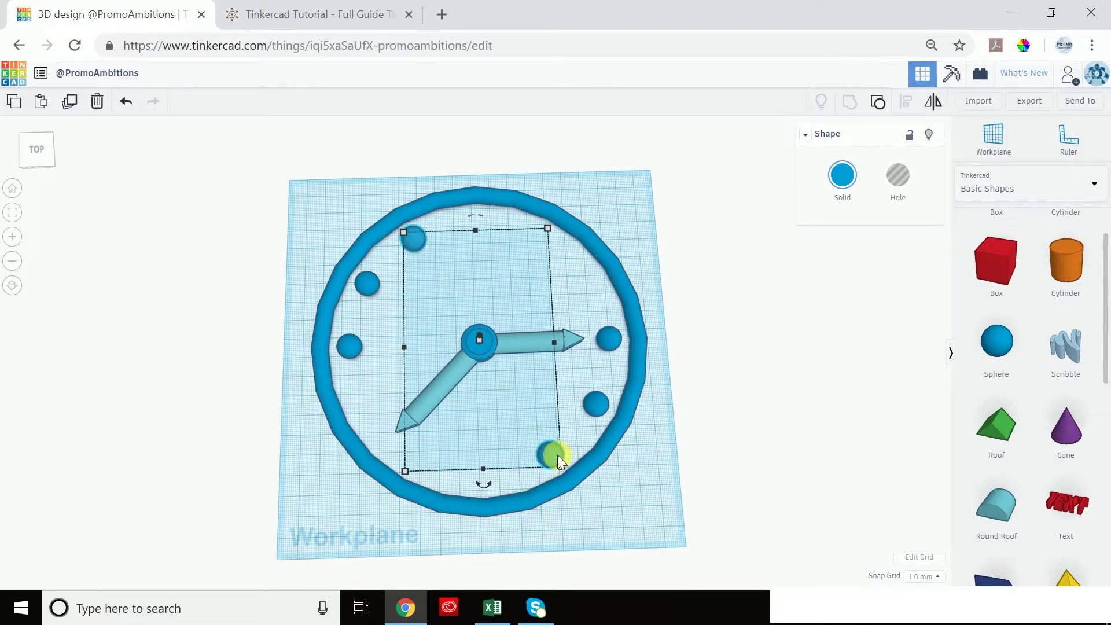
pyautogui.click(79, 110)
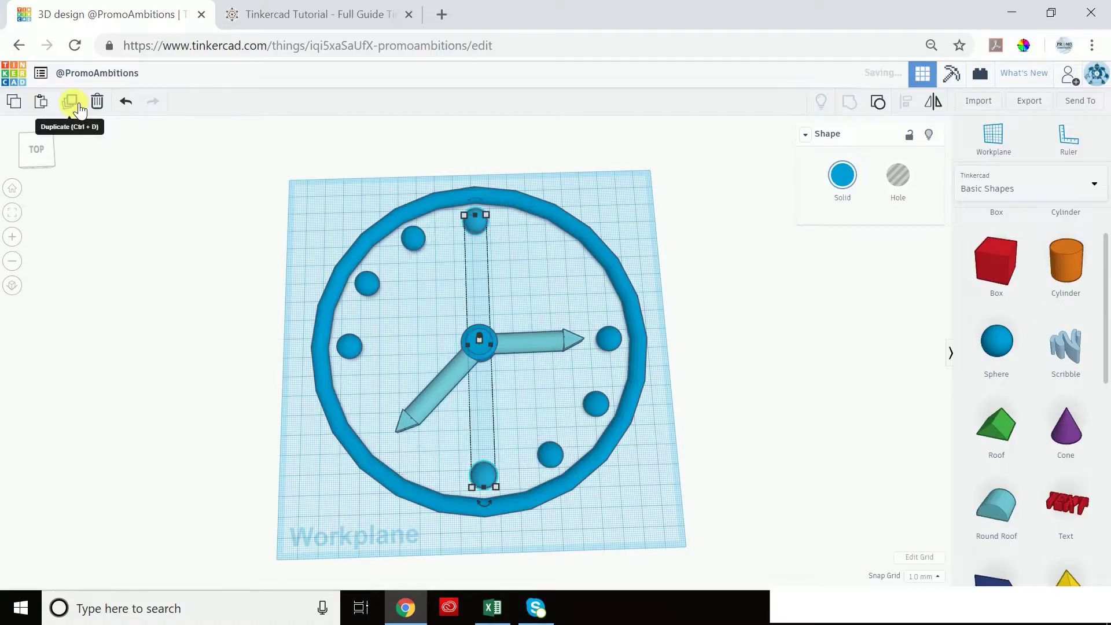
pyautogui.click(80, 109)
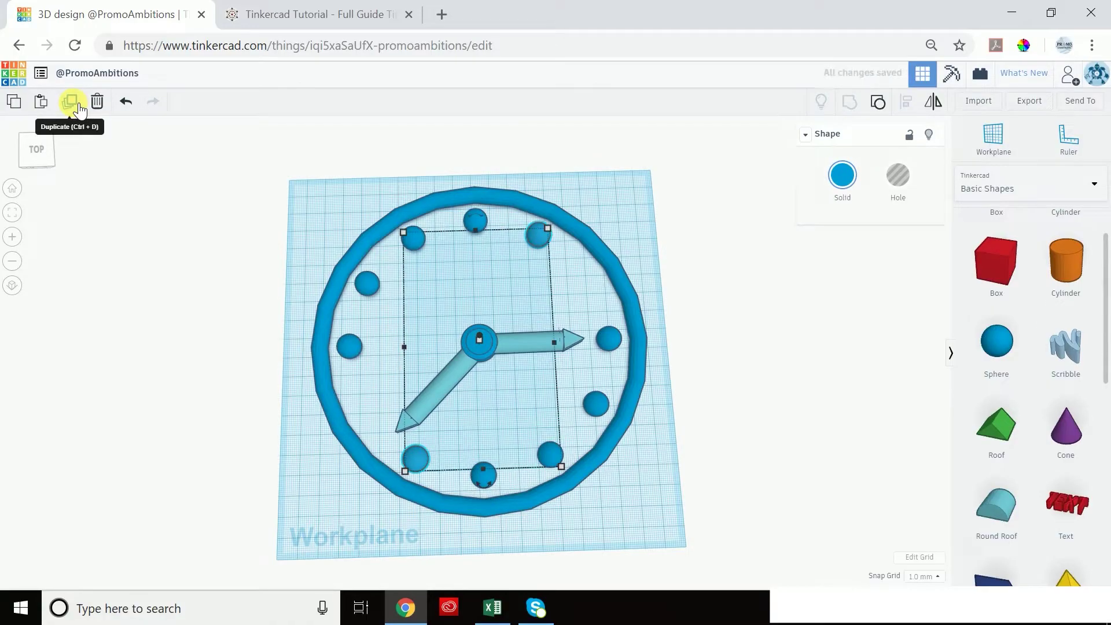
pyautogui.click(79, 109)
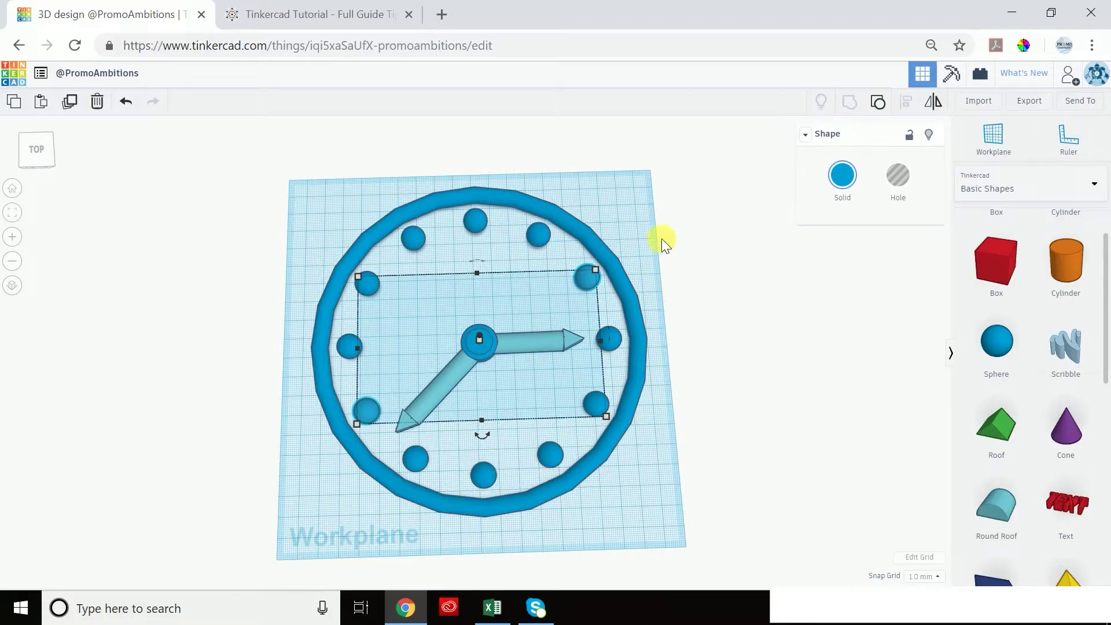
pyautogui.click(631, 226)
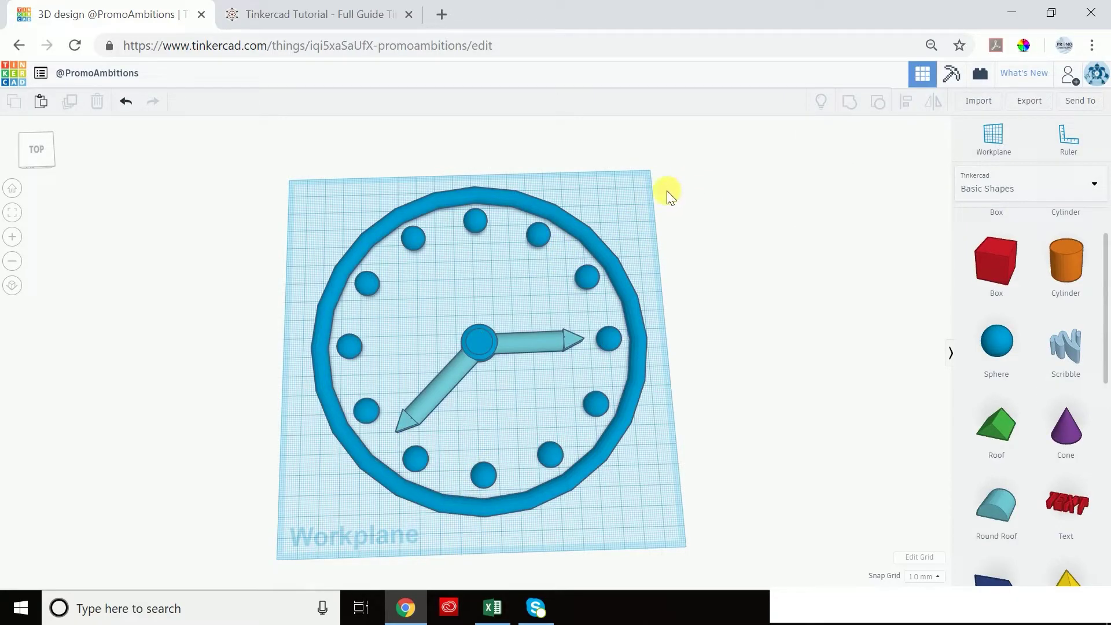
# - Group all eleven clock parts into one shape and hide it from view
pyautogui.moveTo(678, 165); pyautogui.dragTo(255, 551)
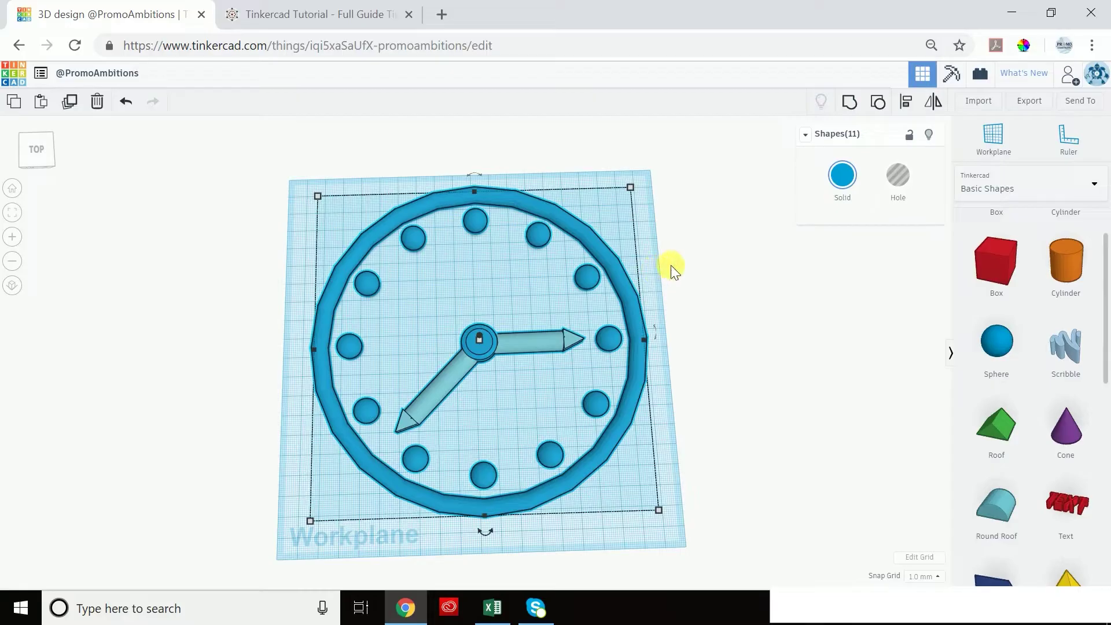
pyautogui.click(854, 113)
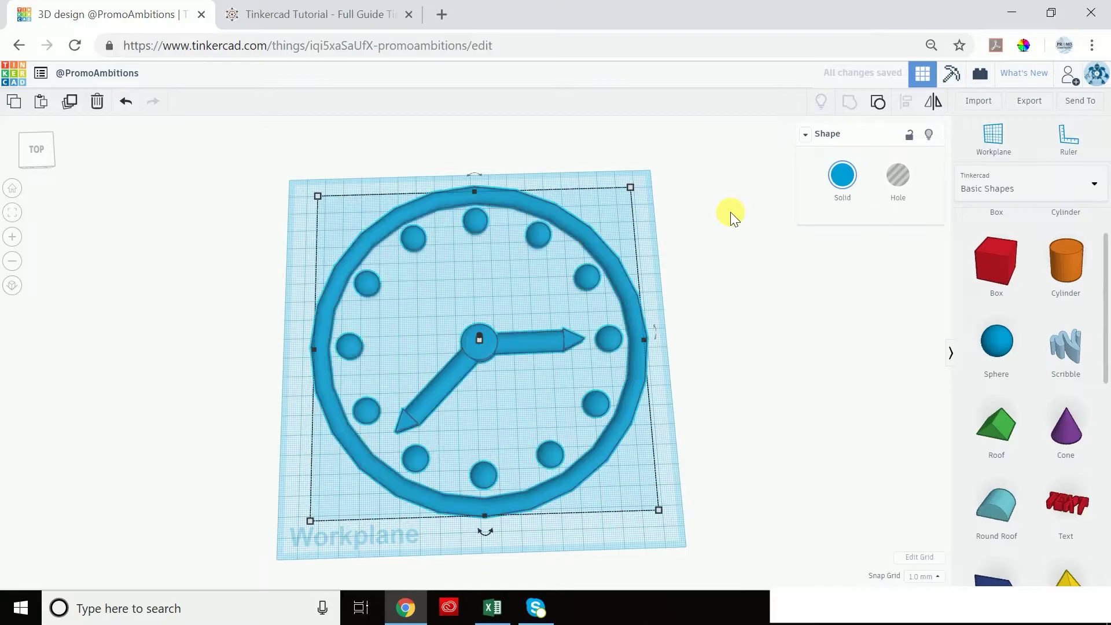
pyautogui.press('Delete')
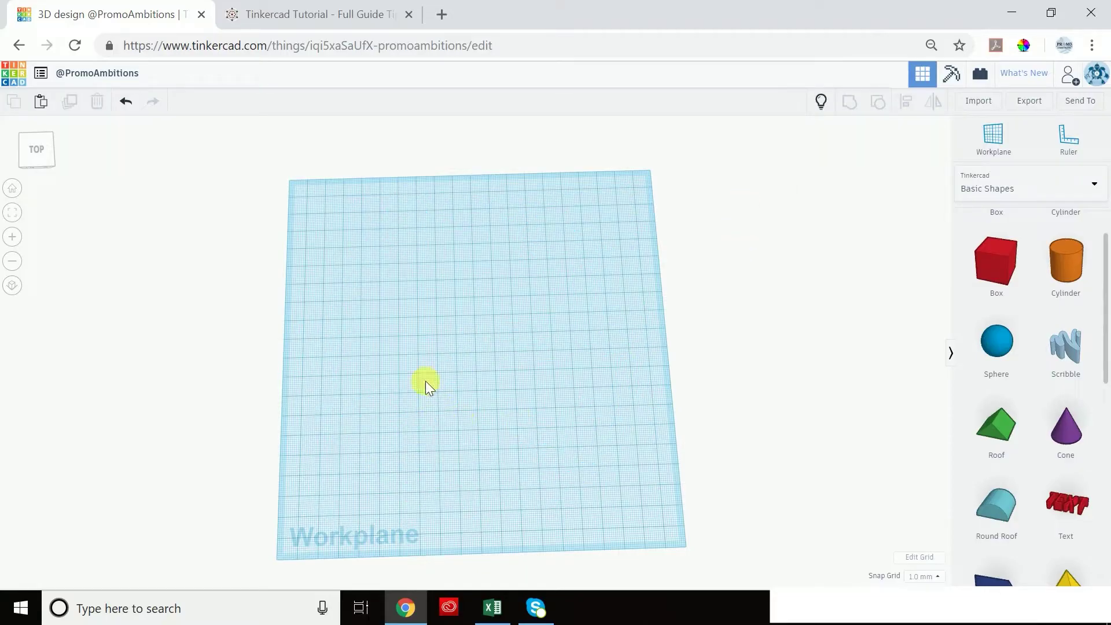
pyautogui.click(822, 104)
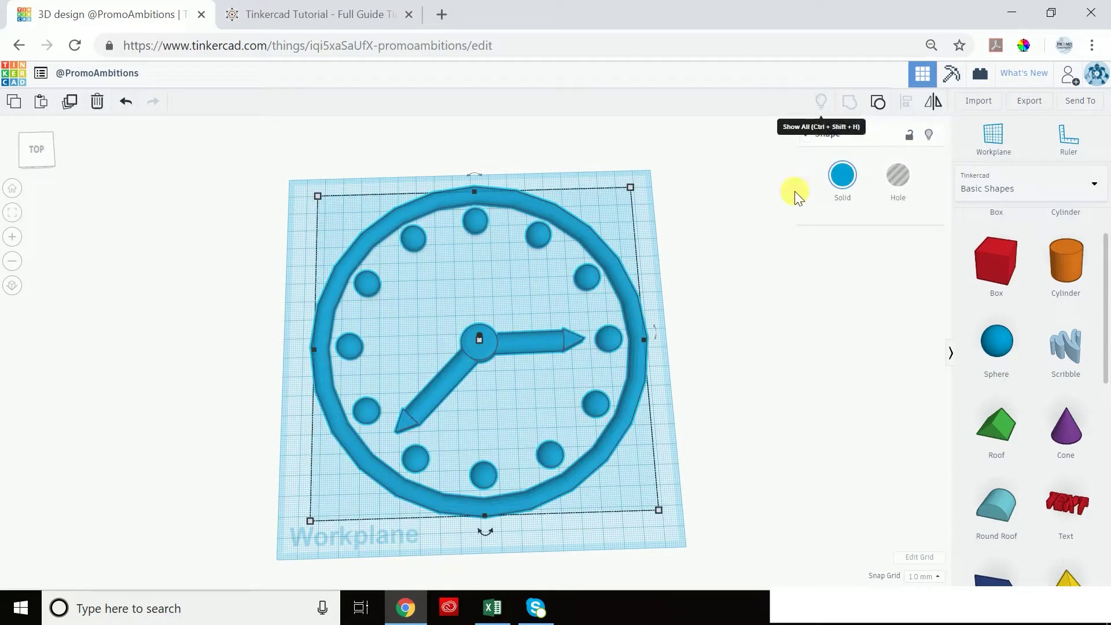
pyautogui.hotkey('ctrl', 'shift', 'h')
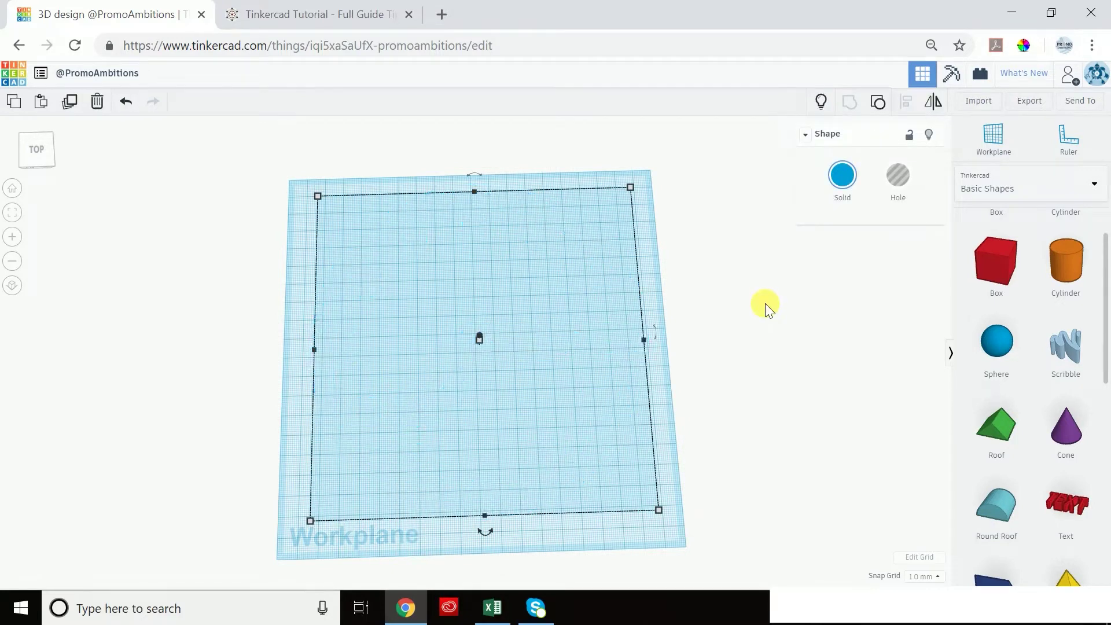
pyautogui.click(22, 194)
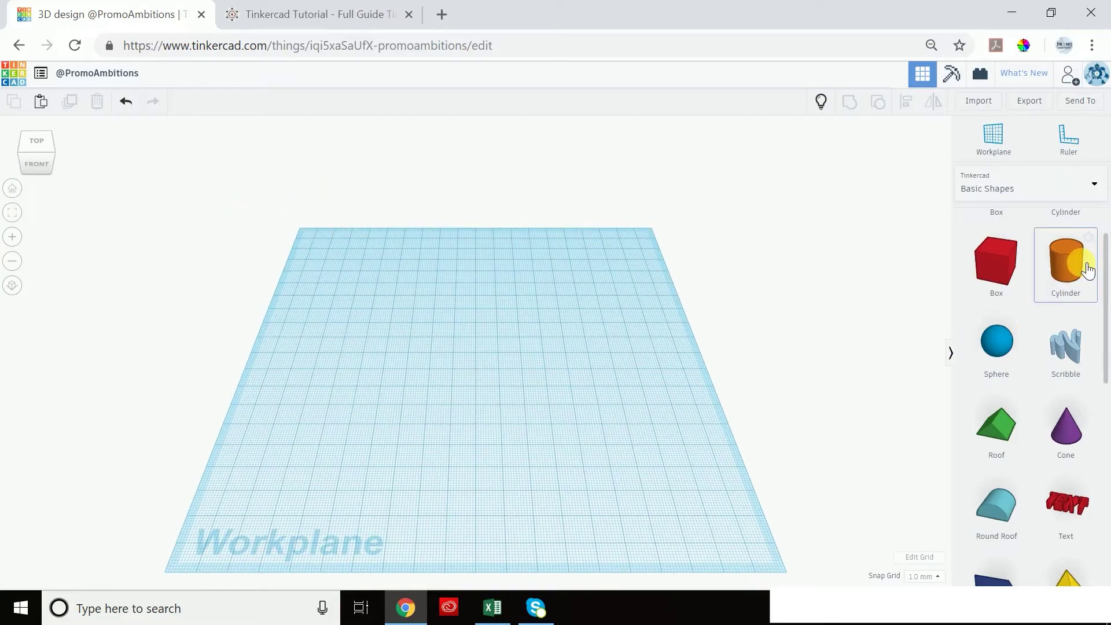
# - Add a box and make it 2 mm tall and 40 mm wide
pyautogui.moveTo(1004, 260); pyautogui.dragTo(379, 439)
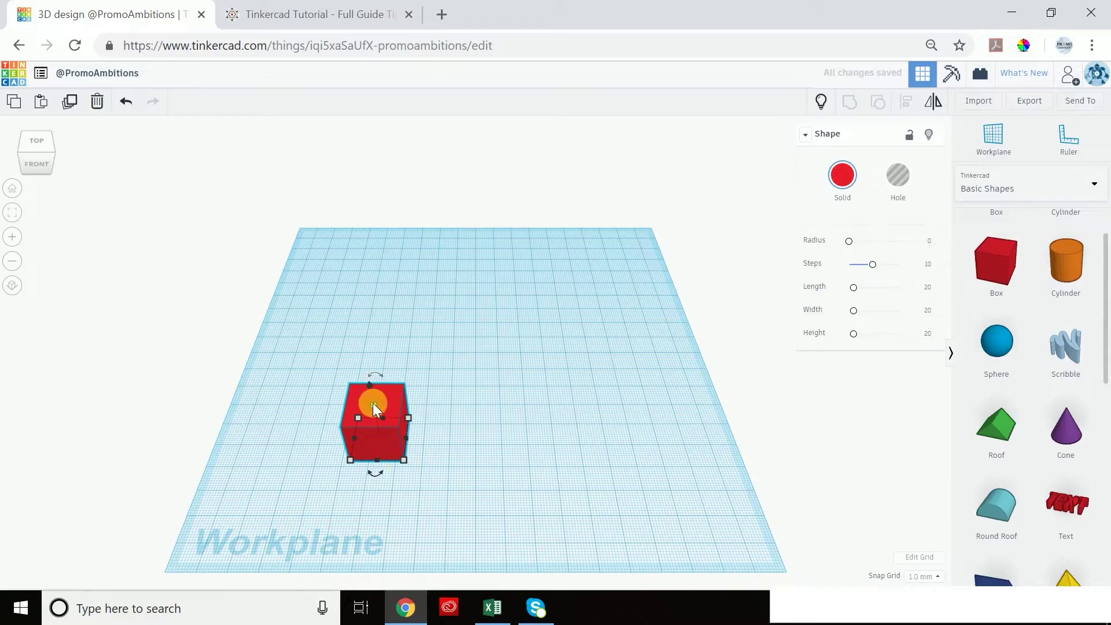
pyautogui.click(435, 420)
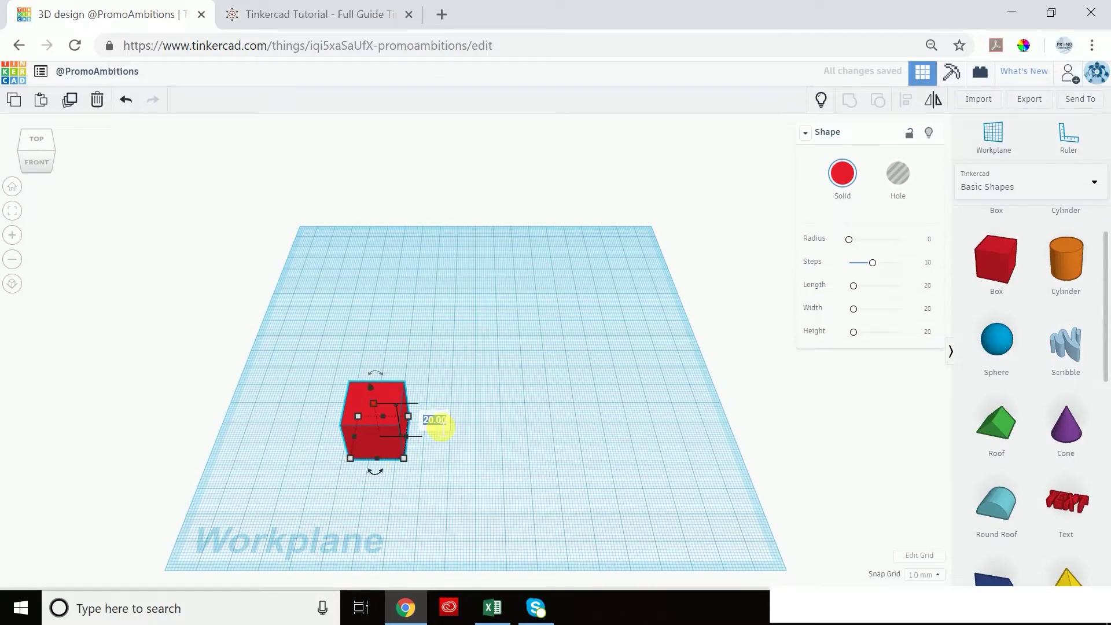
pyautogui.write('2')
pyautogui.press('Return')
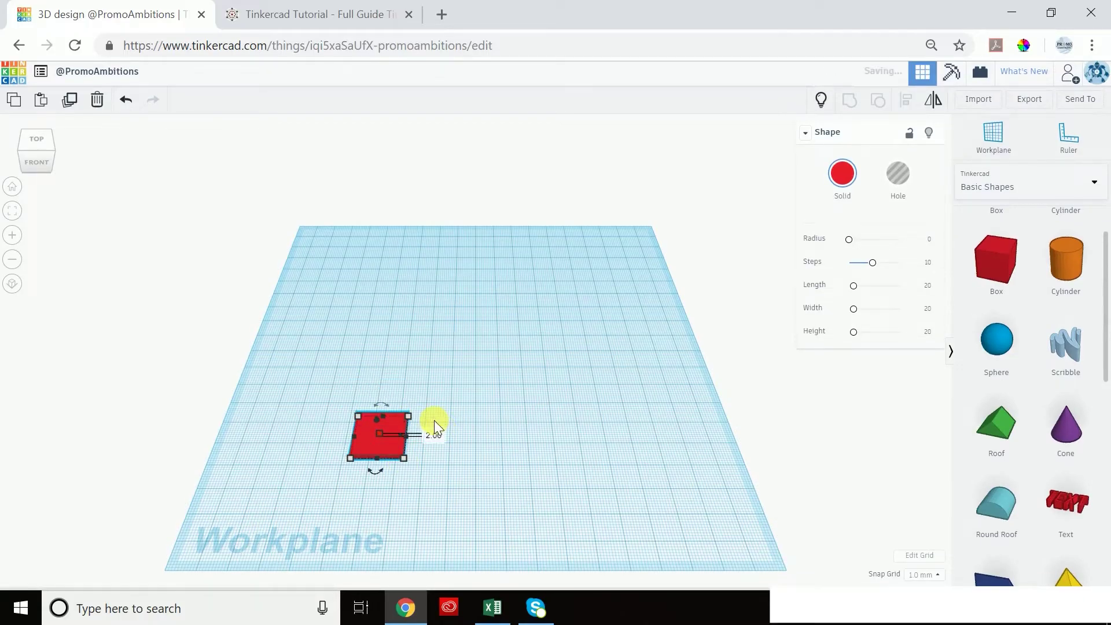
pyautogui.moveTo(401, 478); pyautogui.dragTo(404, 401, button='right')
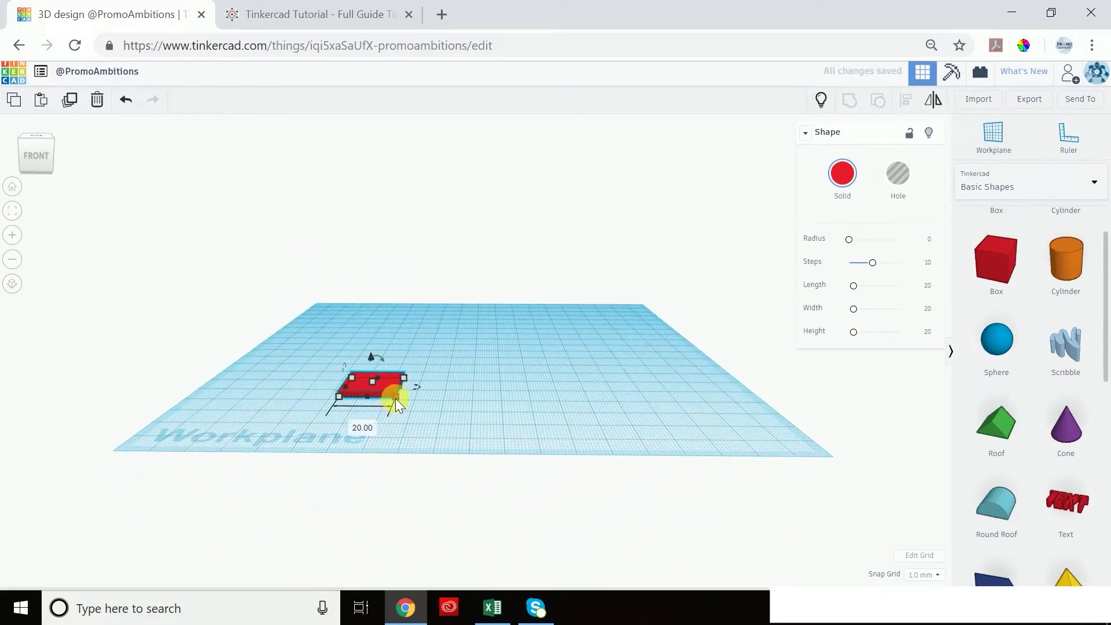
pyautogui.click(353, 424)
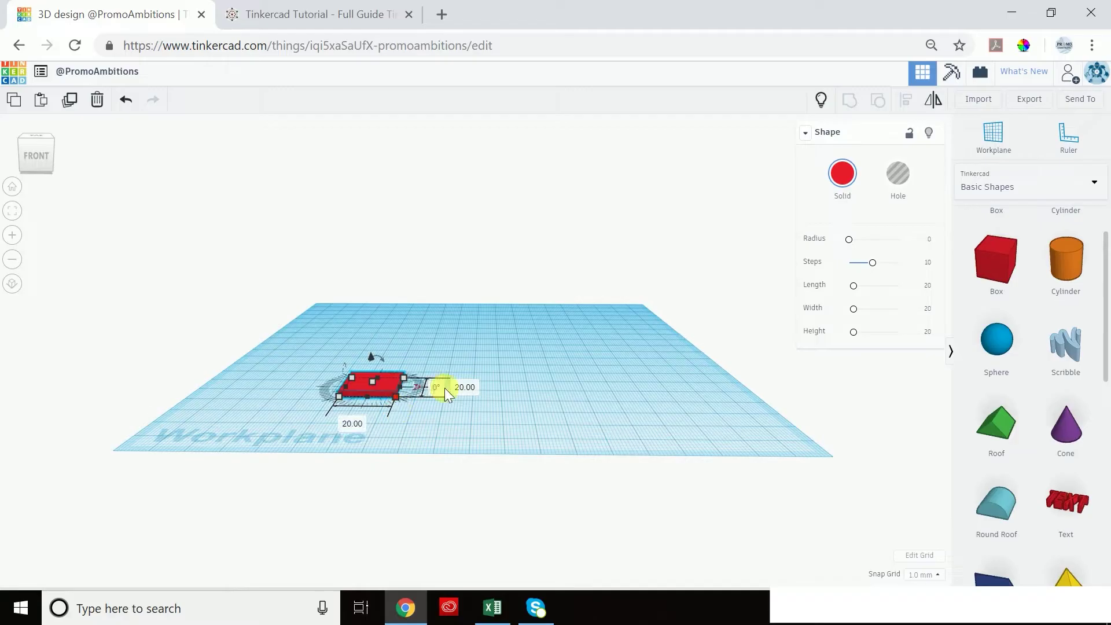
pyautogui.click(463, 387)
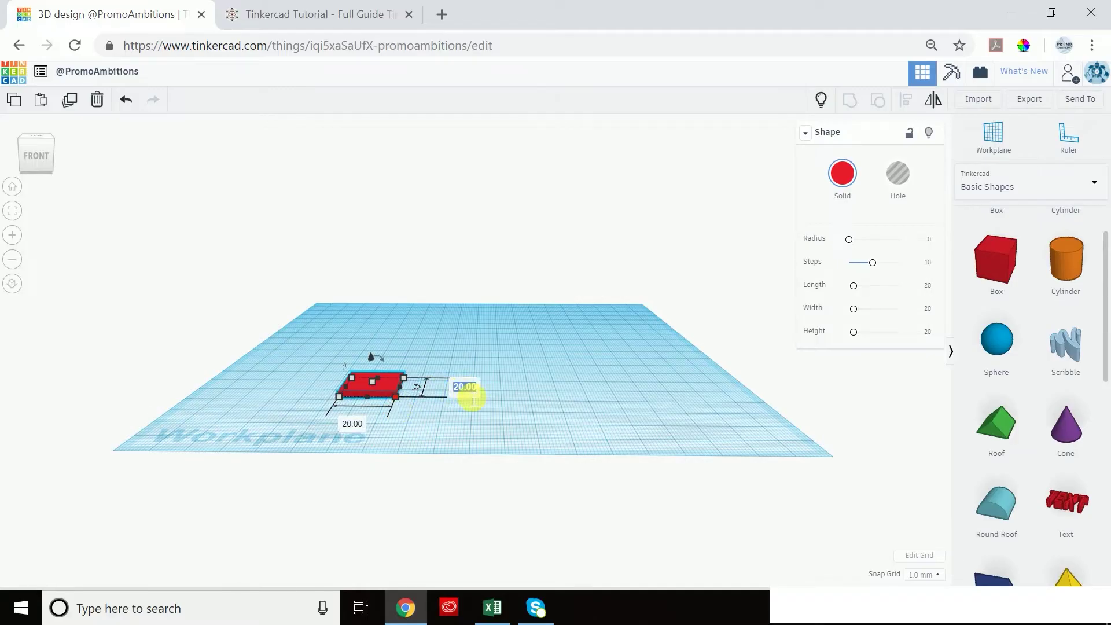
pyautogui.press('Return')
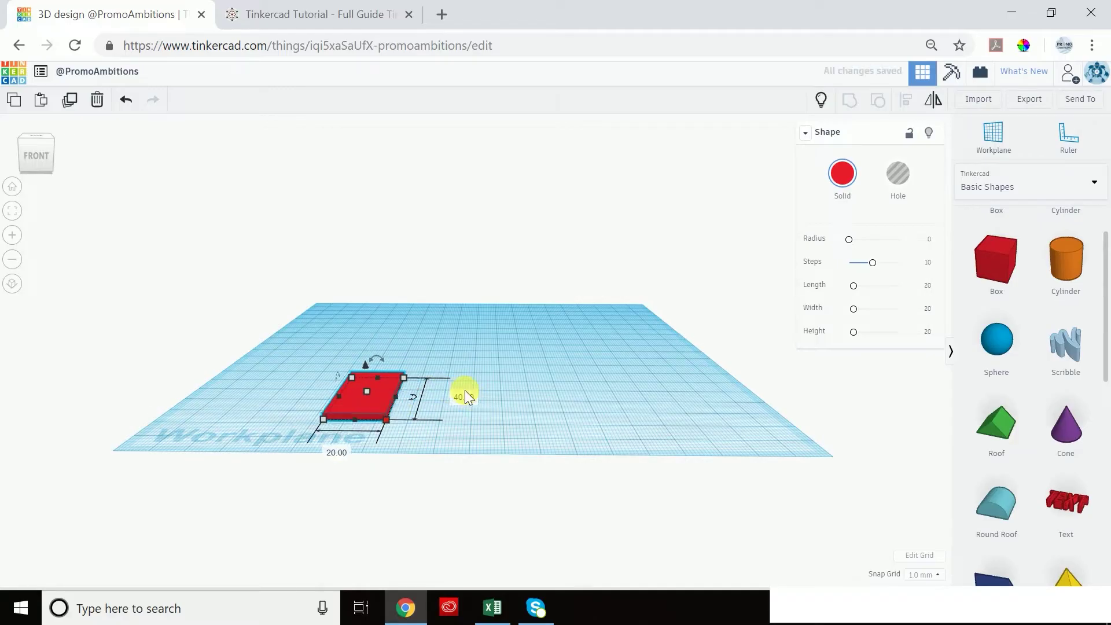
# - Duplicate the flat red box and move the copy beside the original
pyautogui.moveTo(553, 312); pyautogui.dragTo(405, 452, button='right')
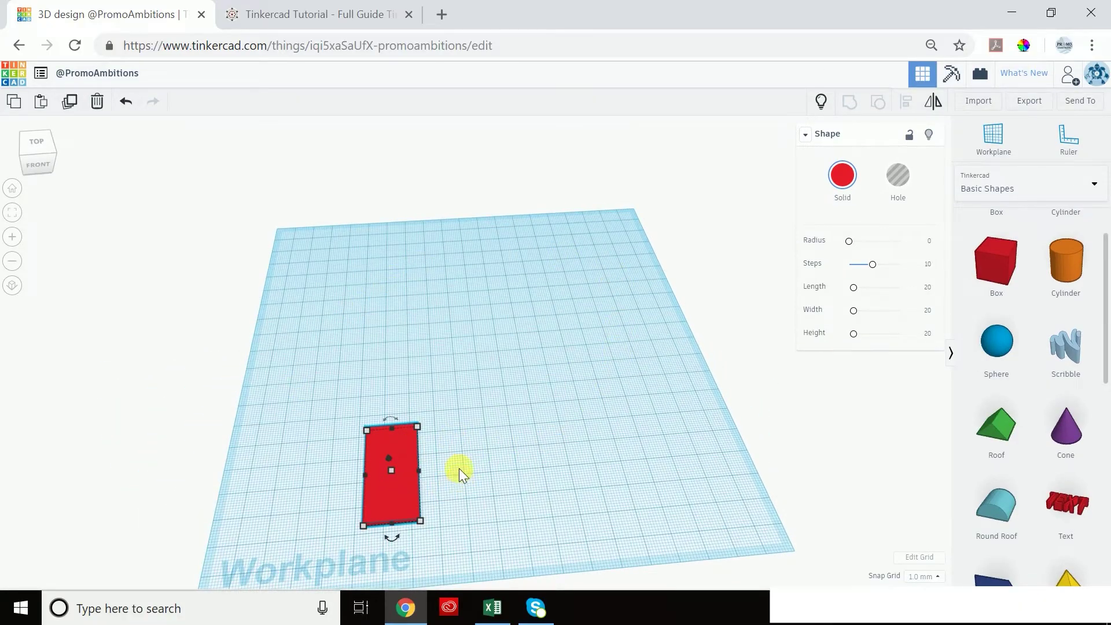
pyautogui.moveTo(460, 467); pyautogui.dragTo(470, 477, button='right')
pyautogui.click(405, 467)
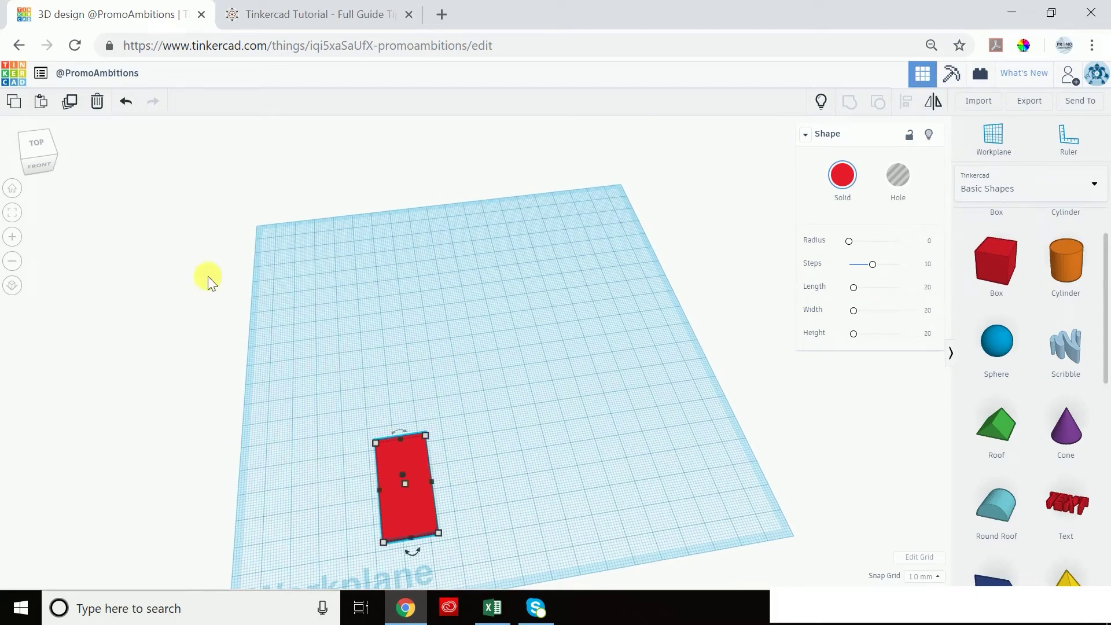
pyautogui.click(70, 102)
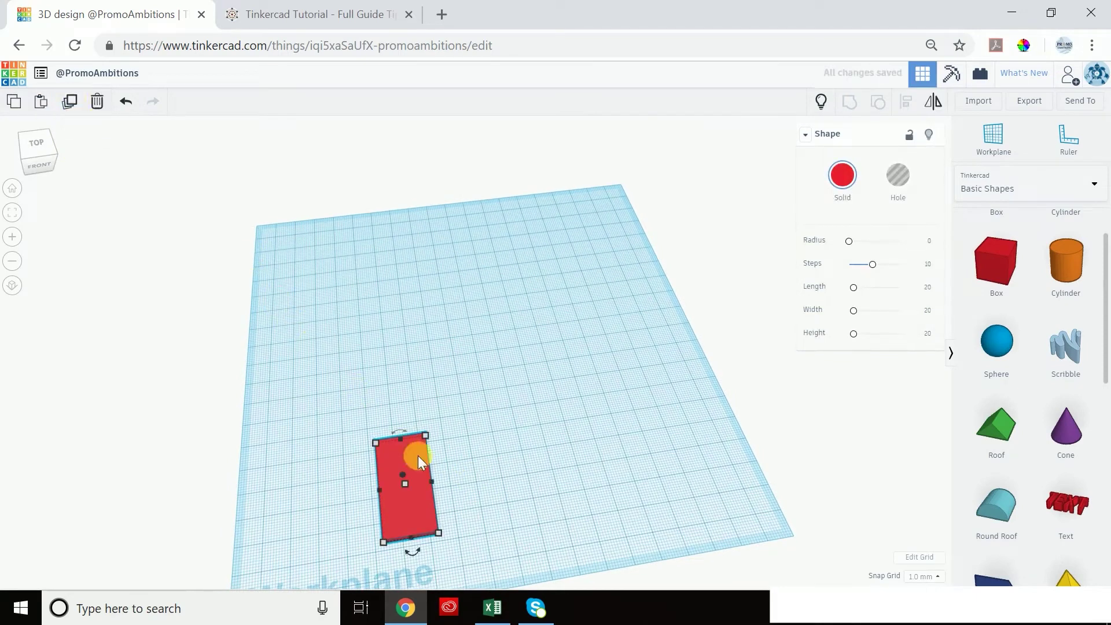
pyautogui.moveTo(418, 460); pyautogui.dragTo(465, 441)
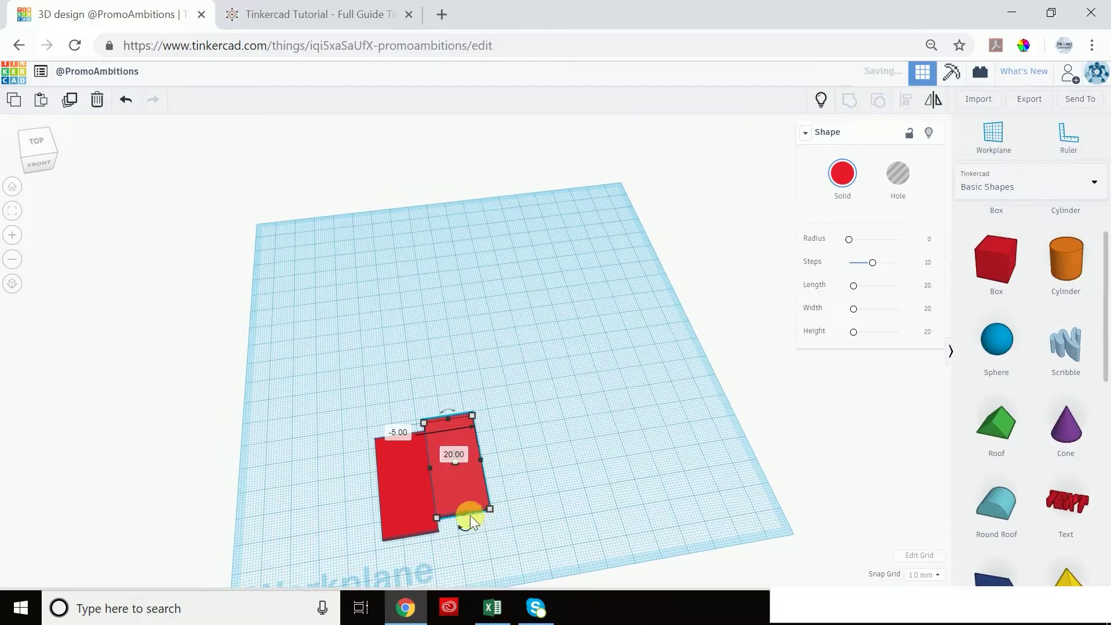
# - Rotate the copied slab to -24° and nudge it against the original
pyautogui.moveTo(466, 525); pyautogui.dragTo(494, 513)
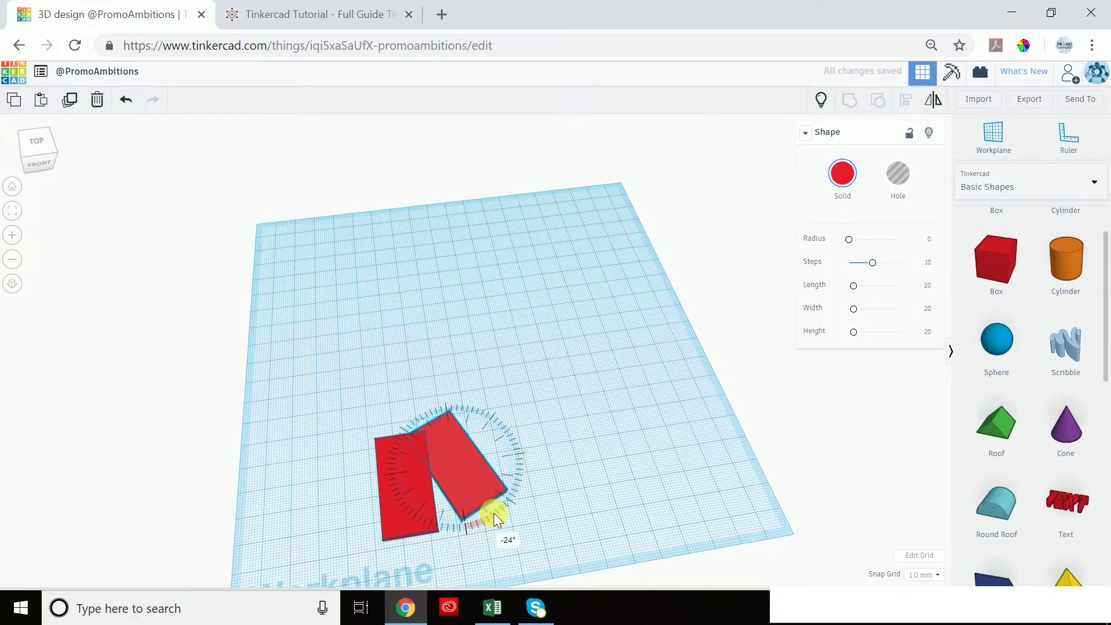
pyautogui.moveTo(473, 469)
pyautogui.mouseDown()
pyautogui.moveTo(491, 481)
pyautogui.moveTo(488, 466)
pyautogui.mouseUp()
pyautogui.click(39, 140)
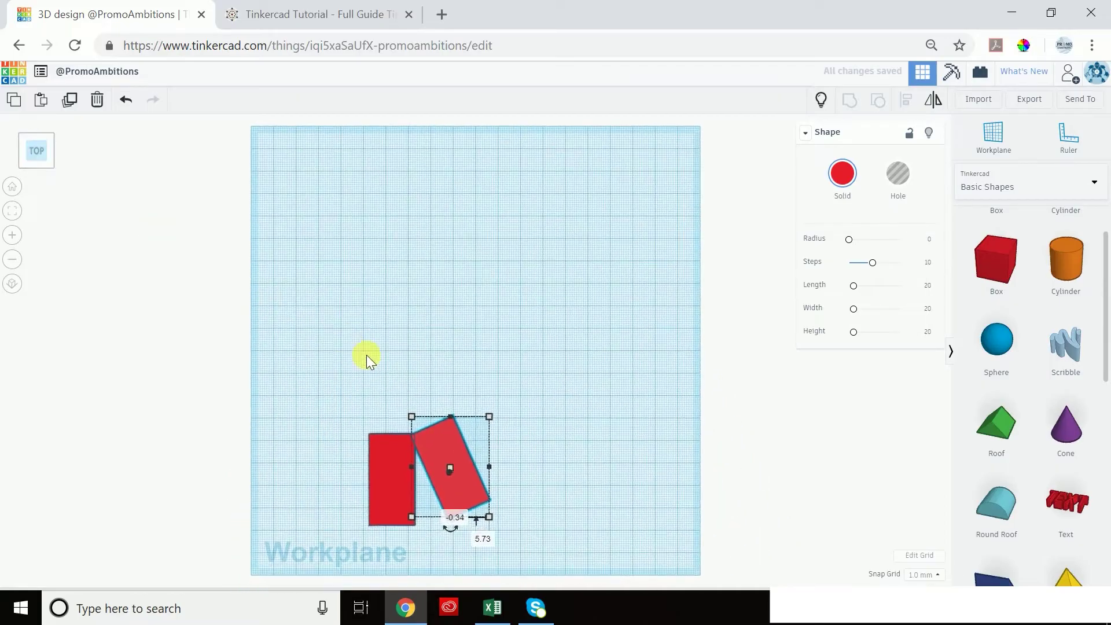
pyautogui.moveTo(463, 488); pyautogui.dragTo(454, 492, button='right')
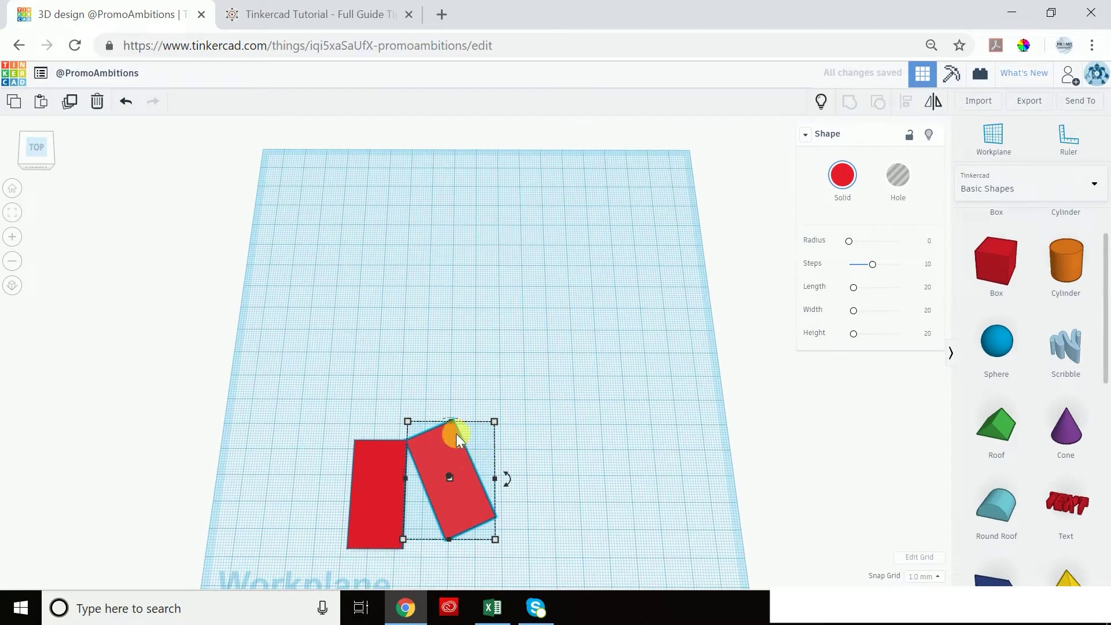
# - Repeat the rotated duplicate until 15 slabs close the ring, then select them all
pyautogui.click(82, 103)
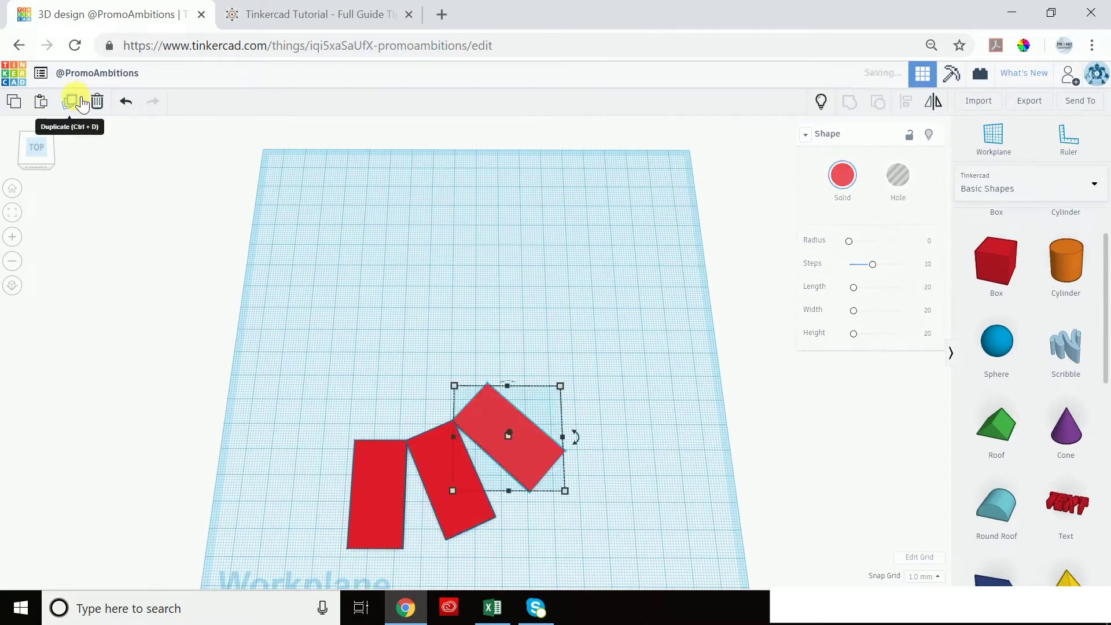
pyautogui.click(81, 104)
pyautogui.click(81, 104)
pyautogui.click(82, 104)
pyautogui.click(82, 104)
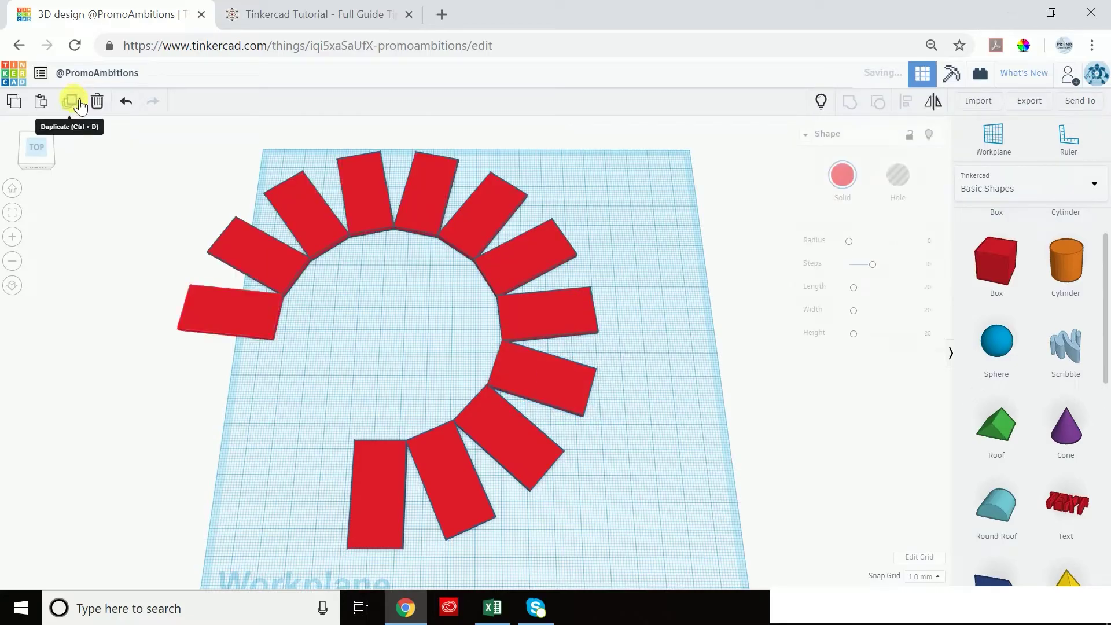
pyautogui.click(80, 104)
pyautogui.click(81, 104)
pyautogui.click(81, 104)
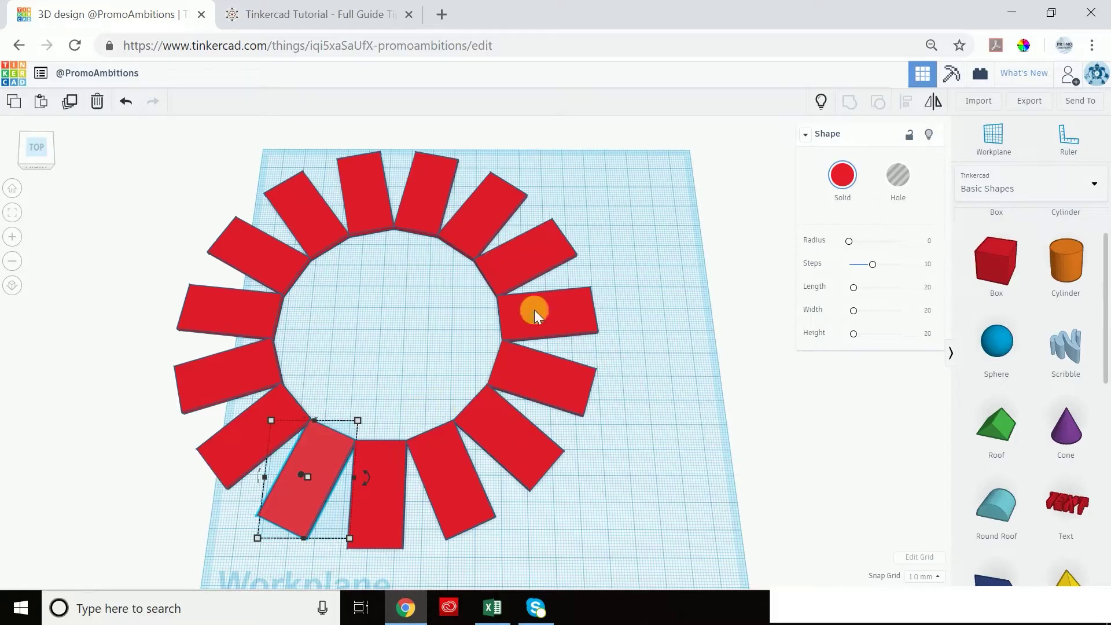
pyautogui.moveTo(625, 151); pyautogui.dragTo(138, 580)
# - Group the 15 slabs into one ring and shrink it
pyautogui.click(849, 102)
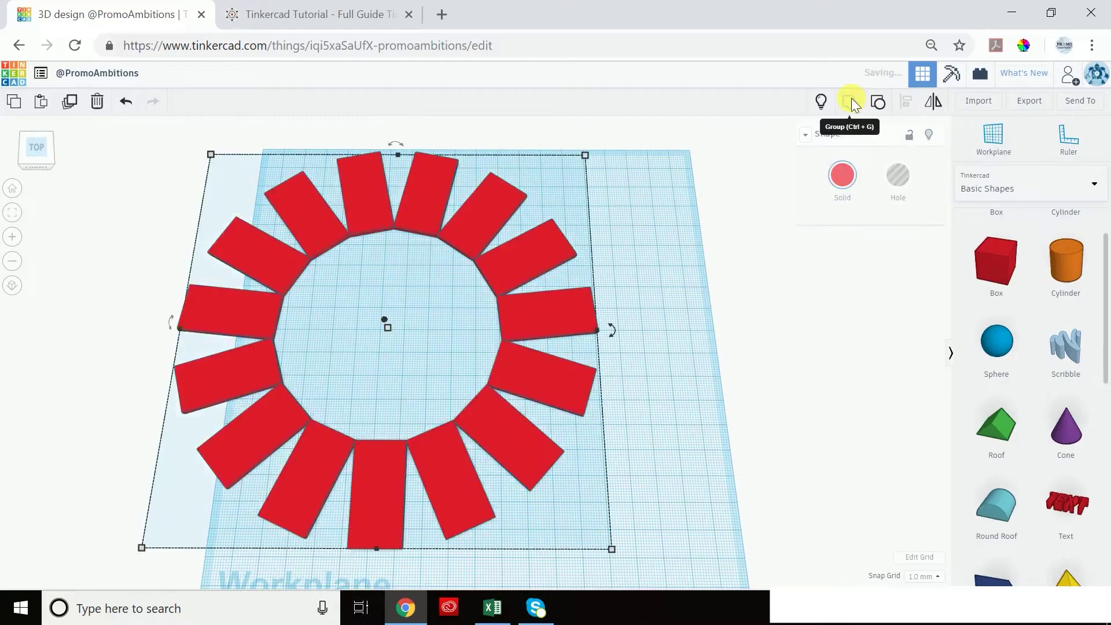
pyautogui.moveTo(623, 549); pyautogui.dragTo(561, 449)
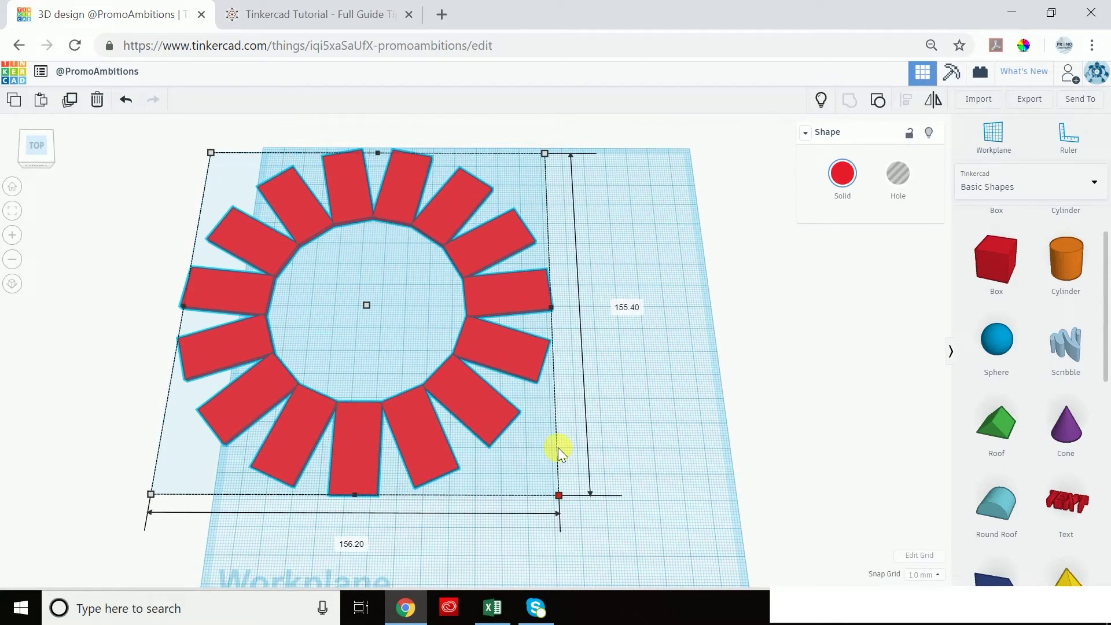
pyautogui.moveTo(529, 467); pyautogui.dragTo(524, 387, button='right')
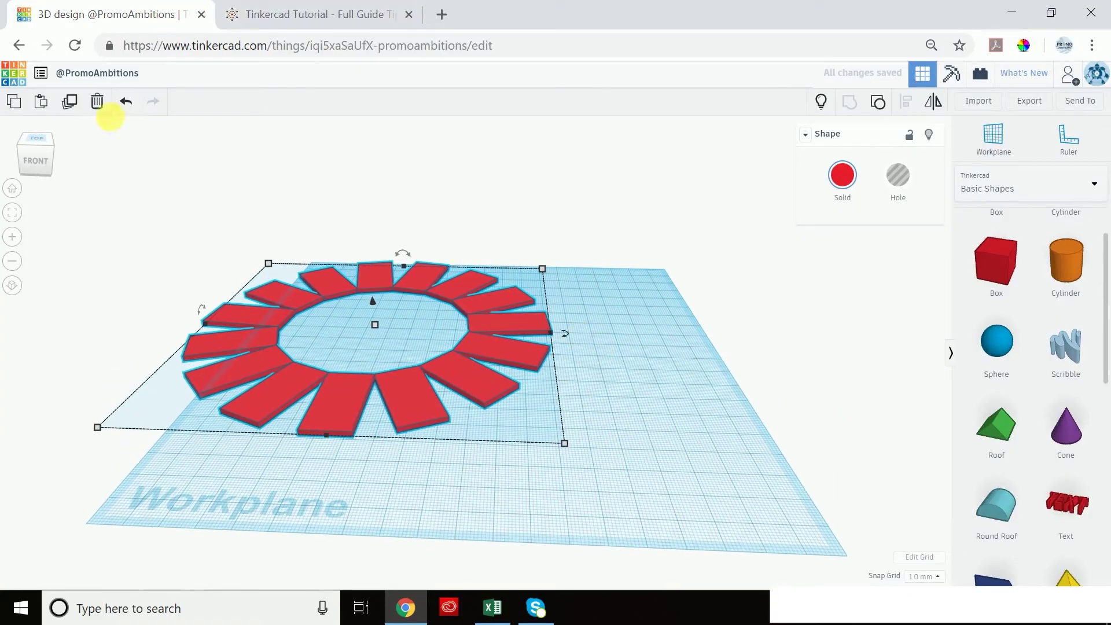
# - Undo the resize, grouping and ring copies until two parallel slabs remain
pyautogui.click(126, 103)
pyautogui.click(130, 114)
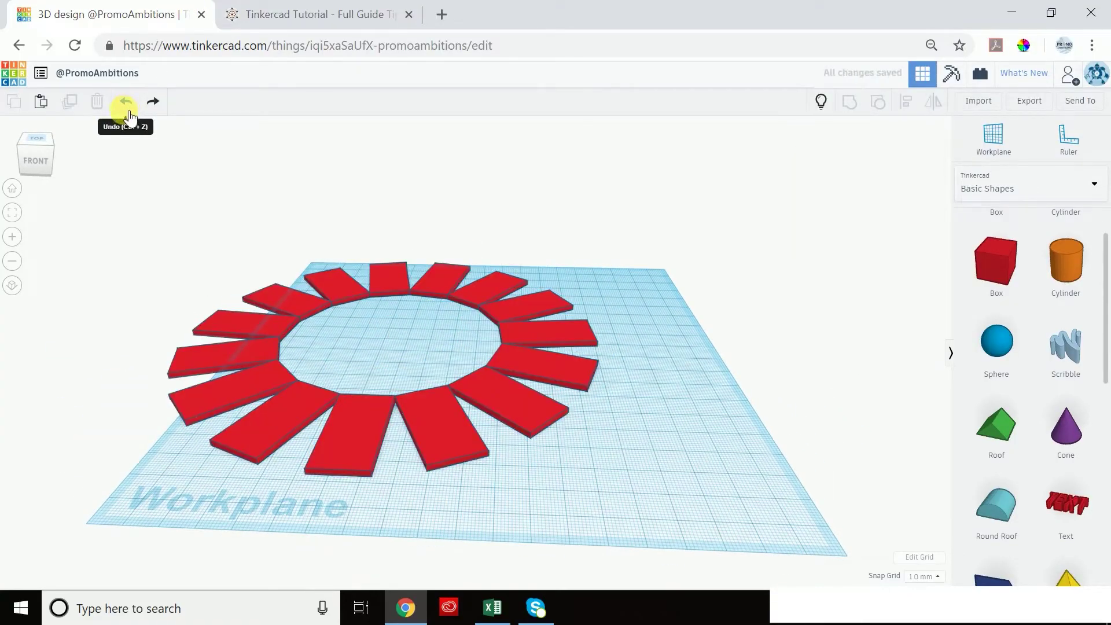
pyautogui.click(126, 103)
pyautogui.click(127, 103)
pyautogui.click(126, 103)
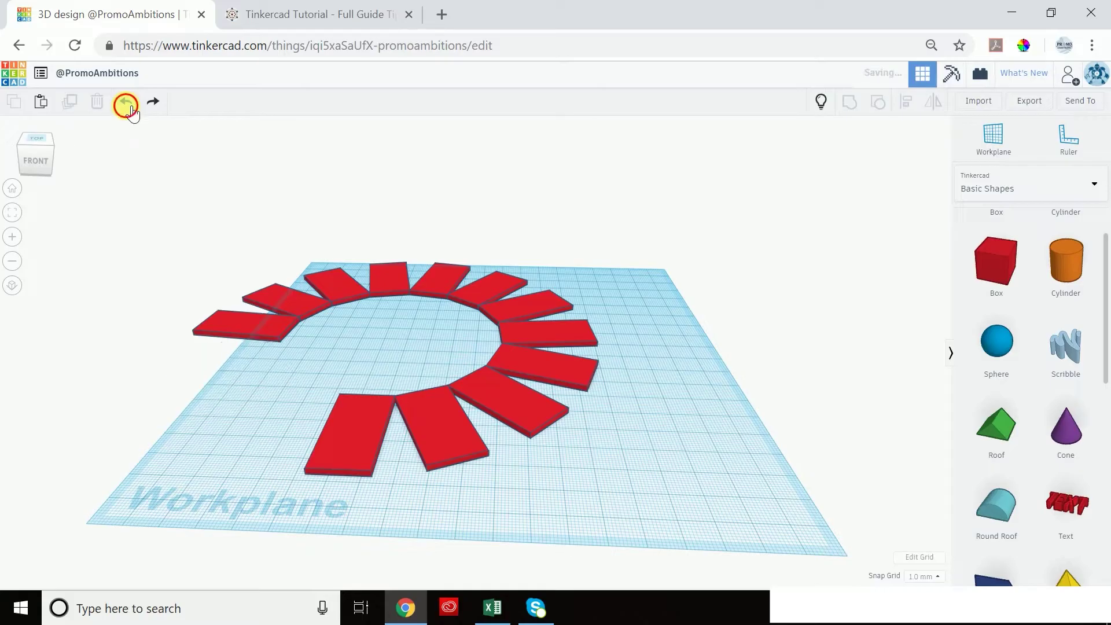
pyautogui.click(126, 103)
pyautogui.click(126, 103)
pyautogui.click(126, 103)
pyautogui.click(128, 106)
pyautogui.click(129, 106)
pyautogui.click(129, 105)
pyautogui.click(129, 105)
pyautogui.click(129, 105)
pyautogui.click(129, 105)
pyautogui.click(129, 105)
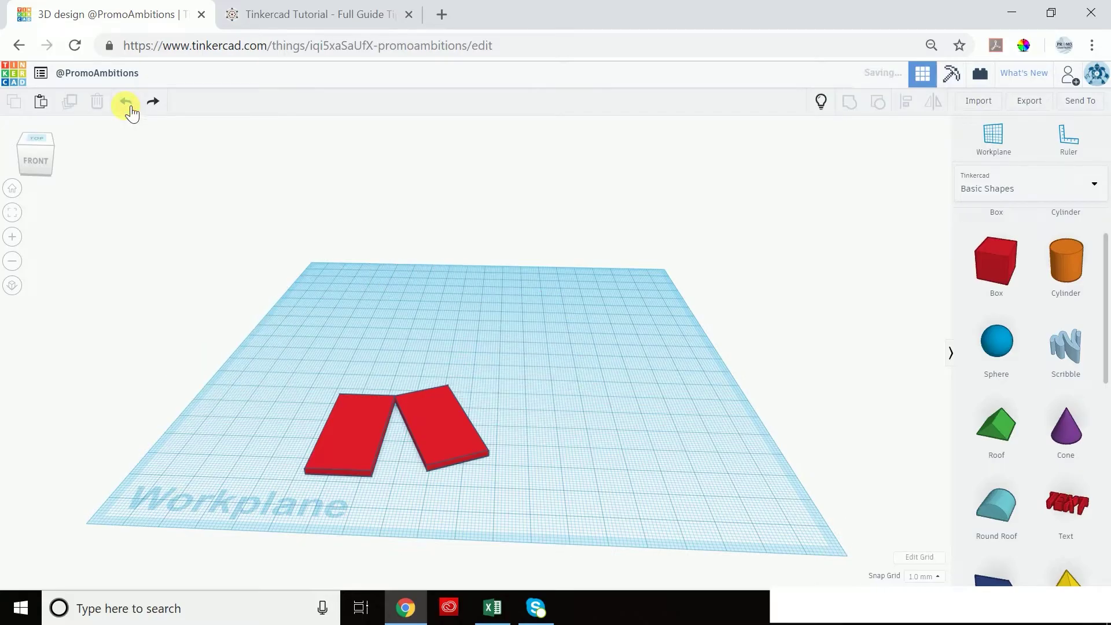
pyautogui.click(129, 105)
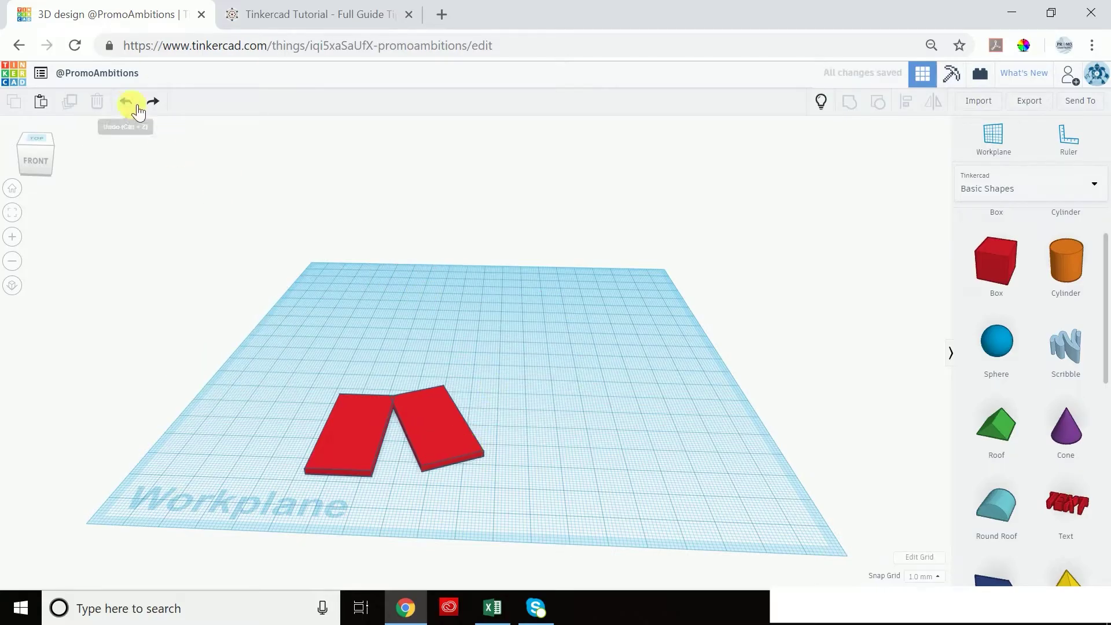
pyautogui.click(127, 102)
pyautogui.click(126, 102)
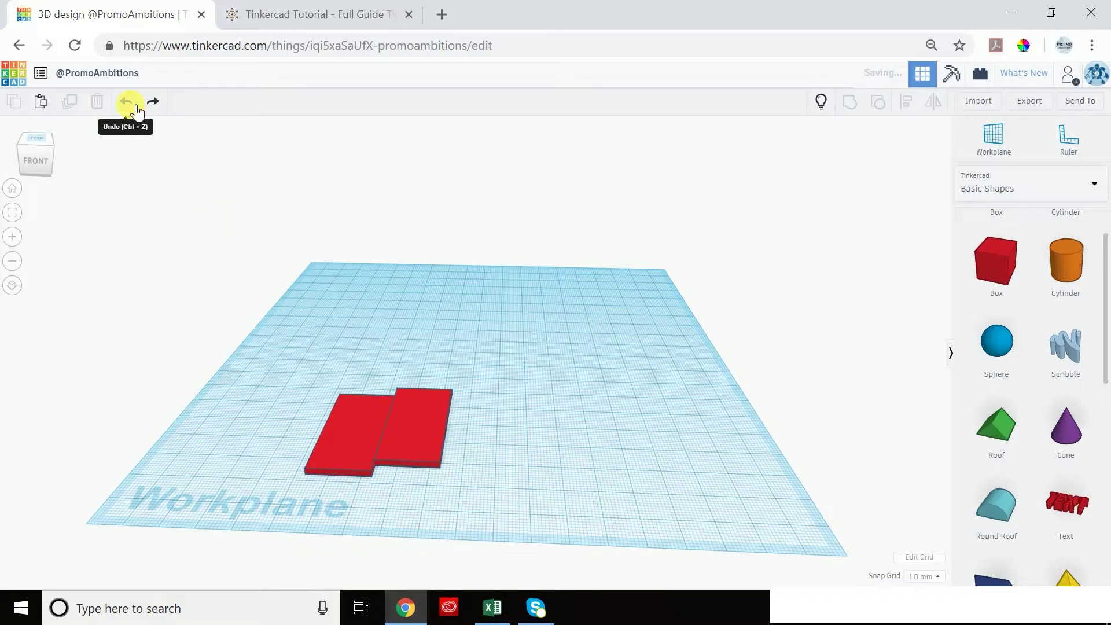
pyautogui.click(430, 426)
# - Delete the right slab and raise the remaining one 2 mm off the workplane
pyautogui.press('Delete')
pyautogui.click(347, 427)
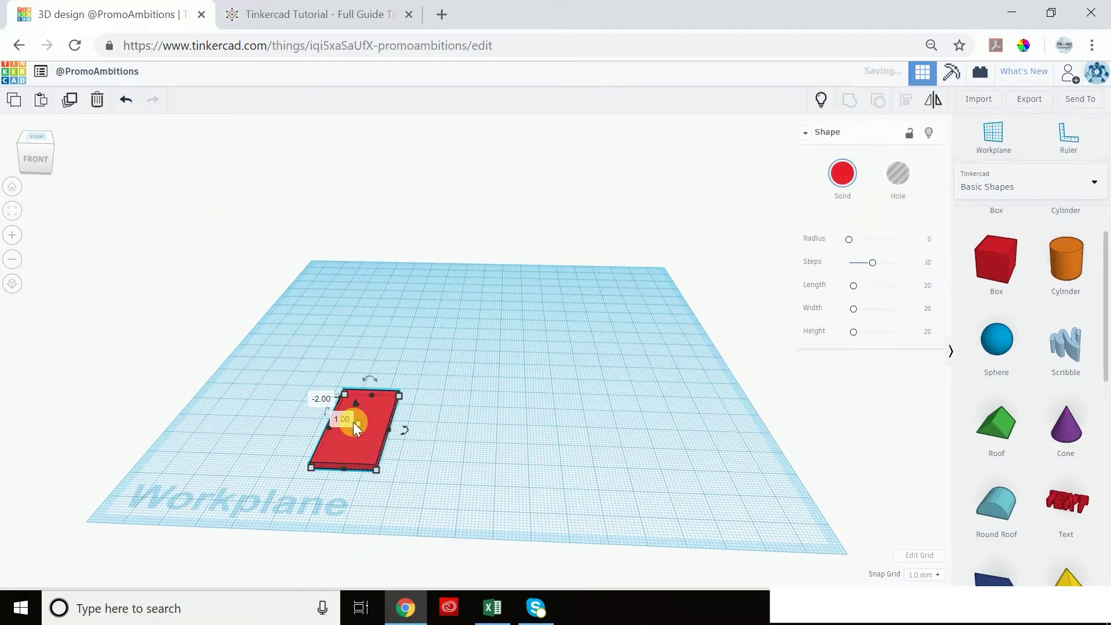
pyautogui.moveTo(446, 453); pyautogui.dragTo(465, 415, button='right')
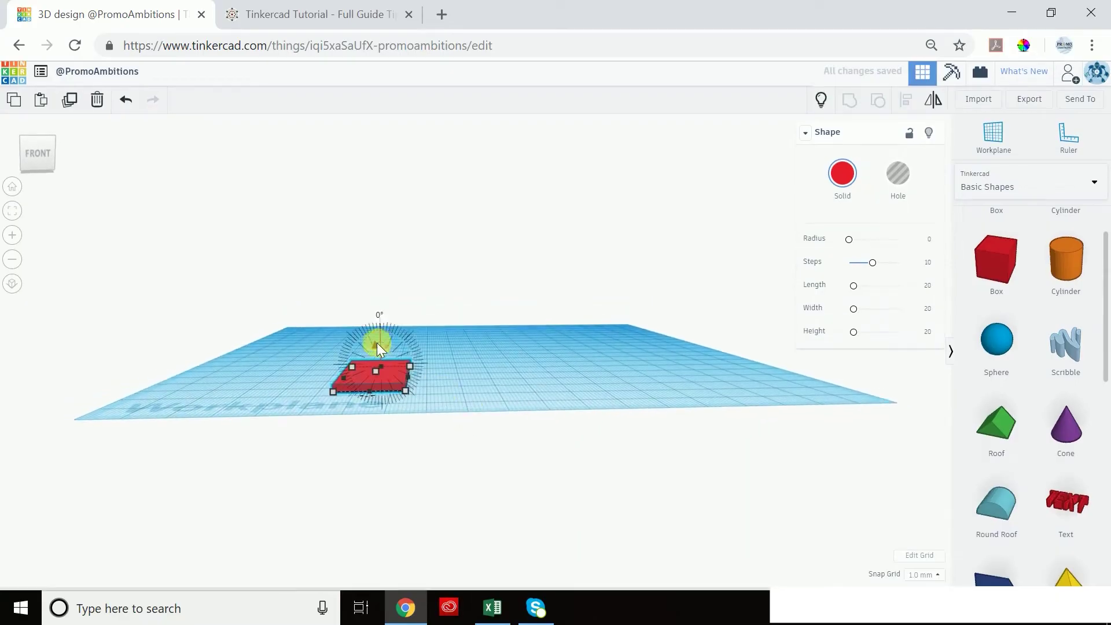
pyautogui.moveTo(374, 346); pyautogui.dragTo(376, 341)
pyautogui.moveTo(508, 340); pyautogui.dragTo(484, 411, button='right')
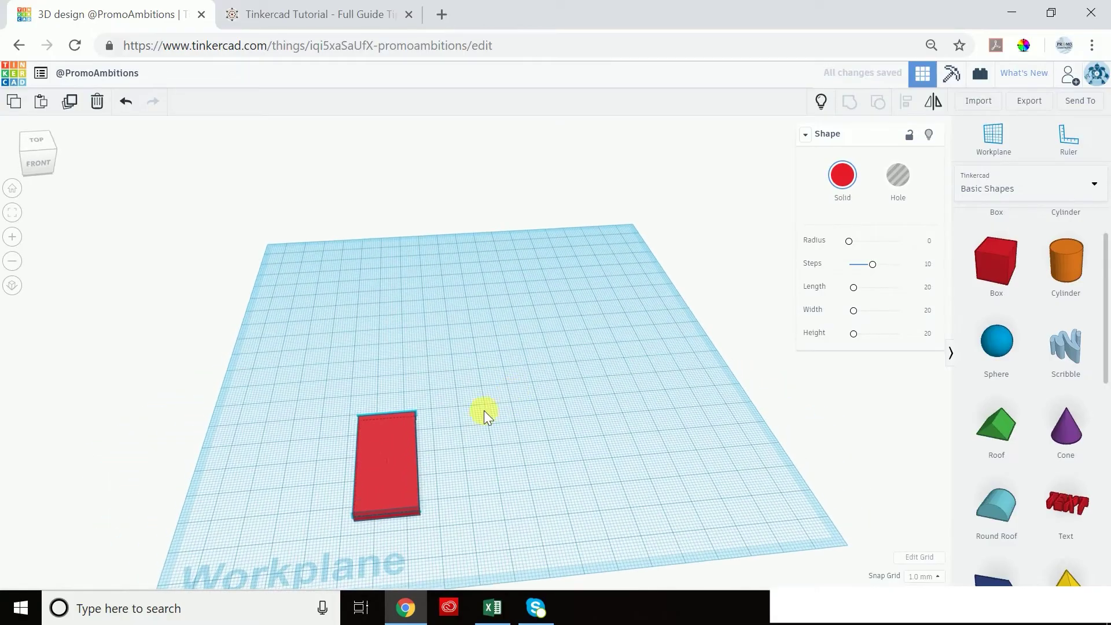
# - Copy the slab and rotate the copy -10° as the second stair step
pyautogui.click(407, 466)
pyautogui.hotkey('ctrl', 'c')
pyautogui.hotkey('ctrl', 'v')
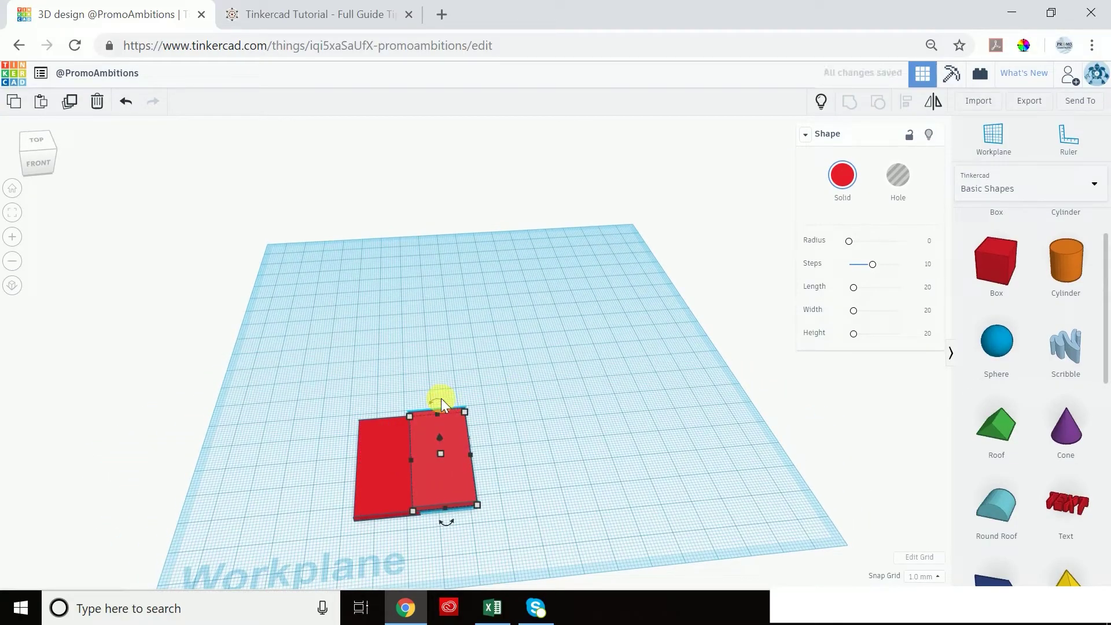
pyautogui.moveTo(447, 525); pyautogui.dragTo(460, 524)
pyautogui.moveTo(441, 481); pyautogui.dragTo(461, 353, button='right')
pyautogui.click(406, 479)
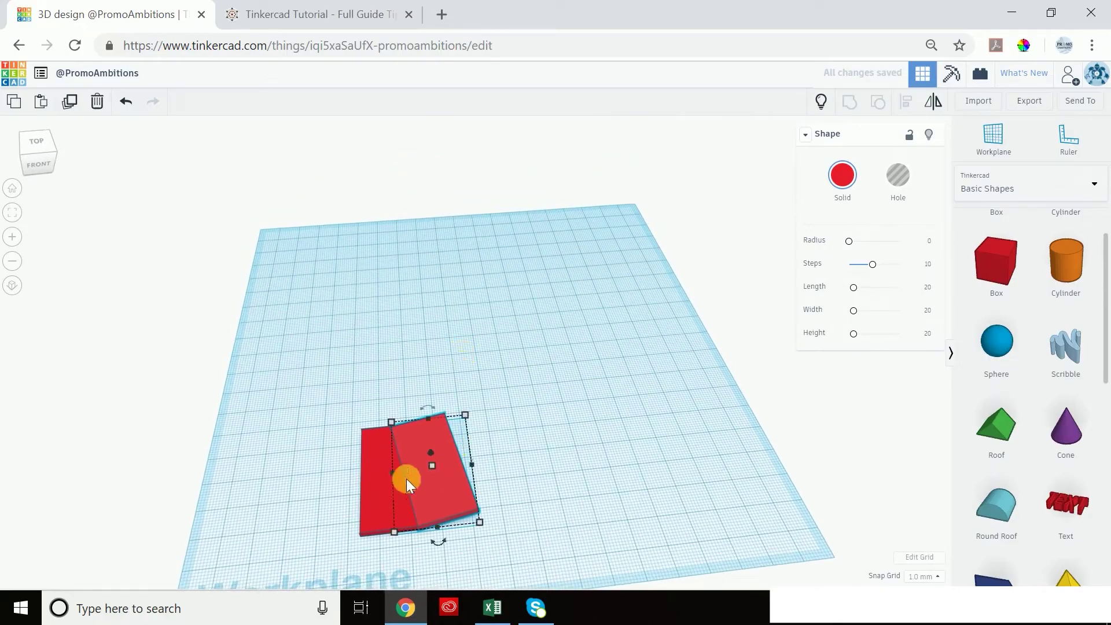
pyautogui.moveTo(550, 466); pyautogui.dragTo(534, 421, button='right')
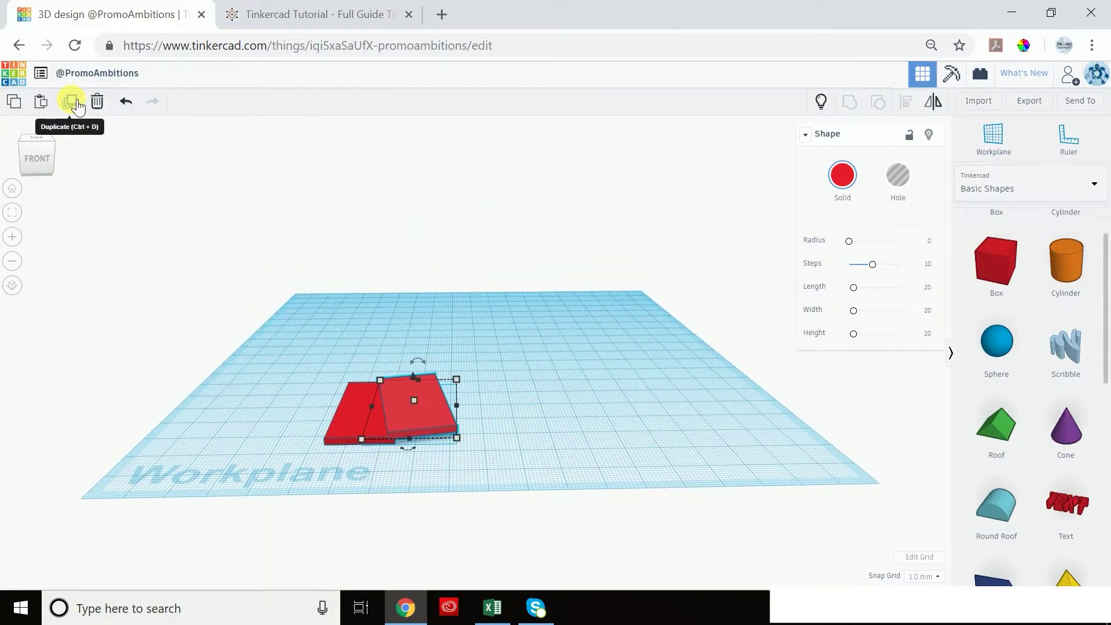
pyautogui.click(72, 101)
# - Repeat the turned, raised step 22 more times into a looping spiral staircase
pyautogui.click(72, 101)
pyautogui.click(72, 101)
pyautogui.click(71, 101)
pyautogui.click(72, 102)
pyautogui.click(71, 101)
pyautogui.click(72, 101)
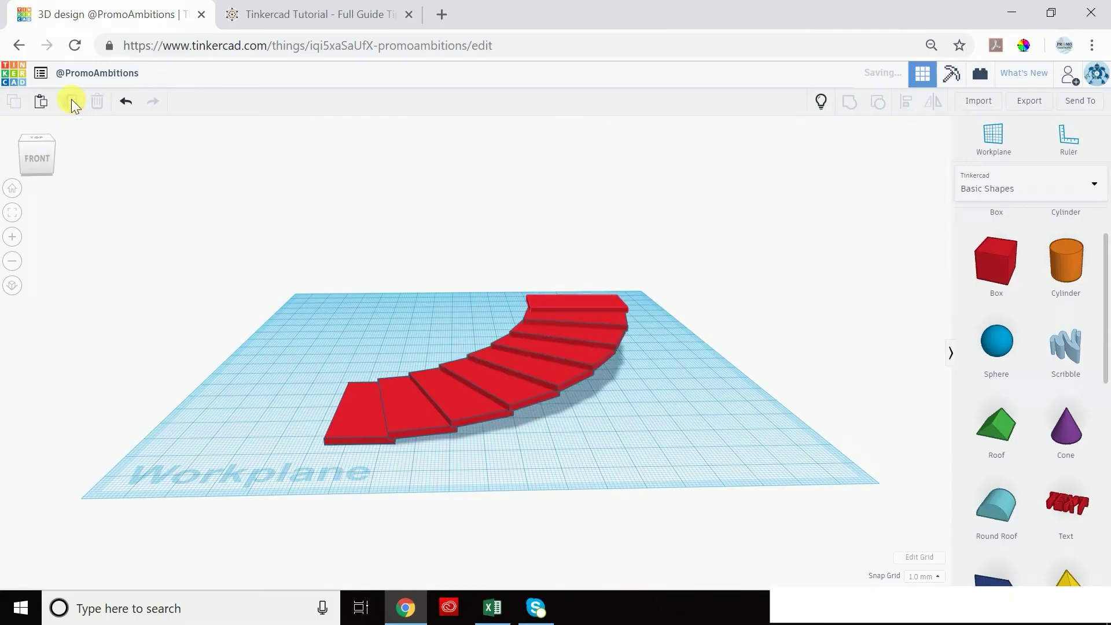
pyautogui.click(72, 101)
pyautogui.click(71, 102)
pyautogui.click(72, 102)
pyautogui.click(72, 102)
pyautogui.click(72, 101)
pyautogui.click(72, 102)
pyautogui.click(72, 101)
pyautogui.click(72, 101)
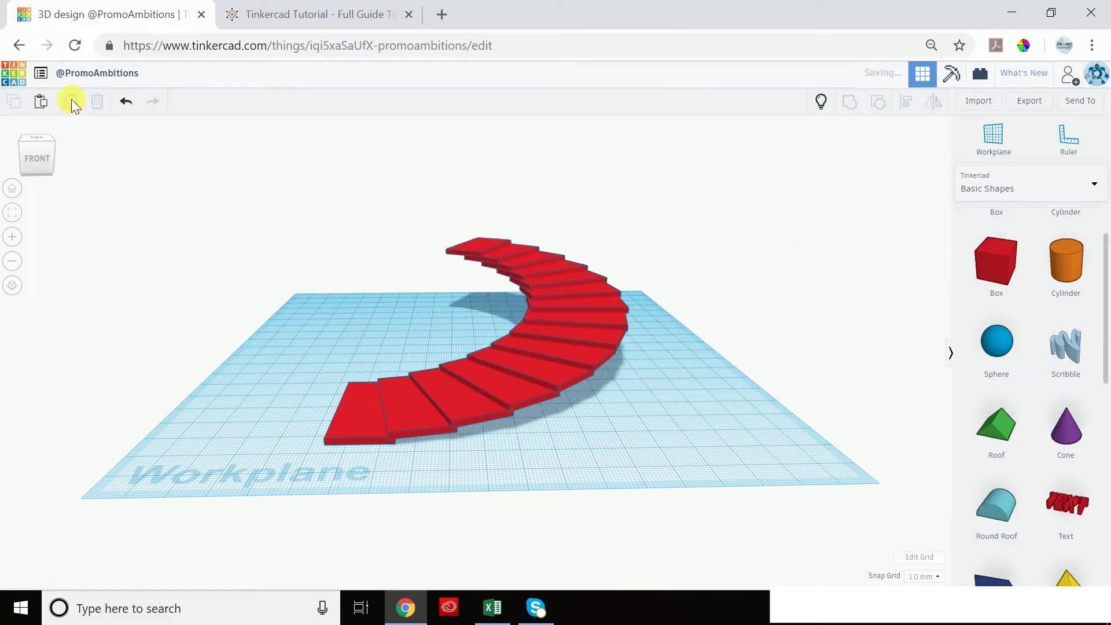
pyautogui.click(71, 102)
pyautogui.click(72, 101)
pyautogui.click(72, 101)
pyautogui.click(72, 101)
pyautogui.click(72, 101)
pyautogui.click(72, 101)
pyautogui.click(72, 101)
pyautogui.click(72, 101)
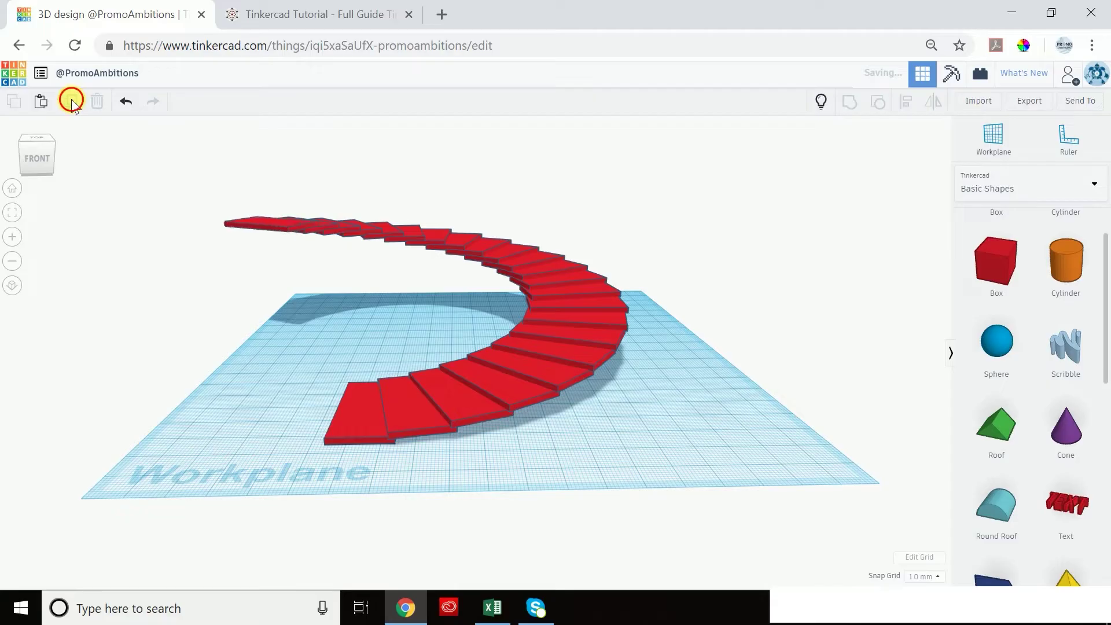
pyautogui.click(71, 101)
pyautogui.click(72, 101)
pyautogui.click(72, 101)
pyautogui.click(71, 101)
pyautogui.click(72, 101)
pyautogui.click(72, 101)
pyautogui.click(72, 101)
pyautogui.click(72, 102)
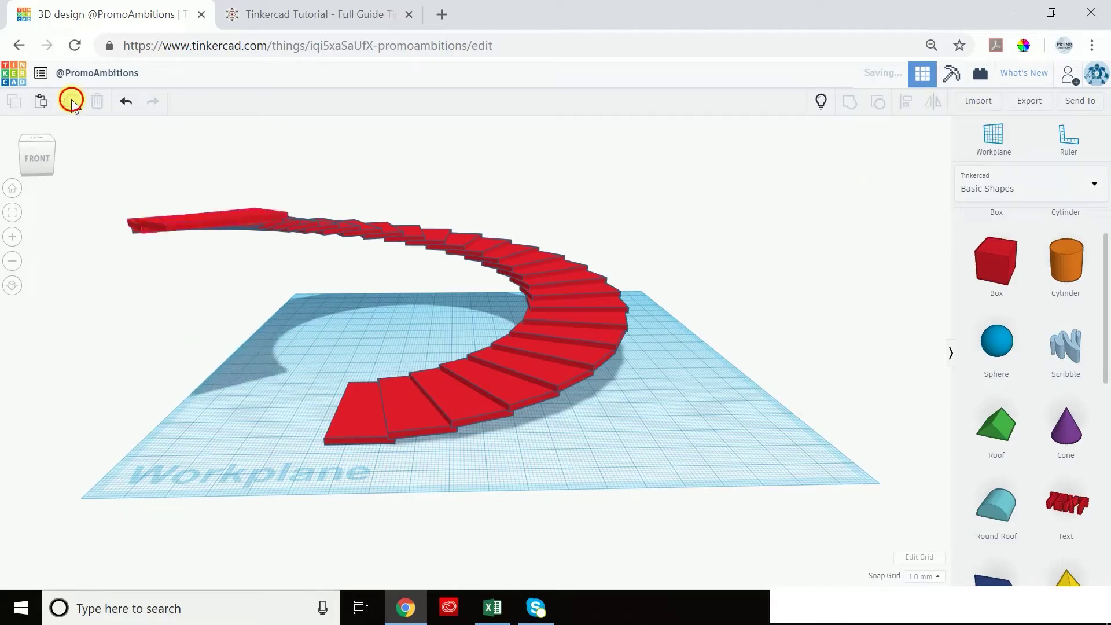
pyautogui.click(72, 101)
pyautogui.click(72, 101)
pyautogui.click(72, 102)
pyautogui.click(71, 101)
pyautogui.click(72, 101)
pyautogui.click(72, 101)
pyautogui.click(72, 101)
pyautogui.click(72, 101)
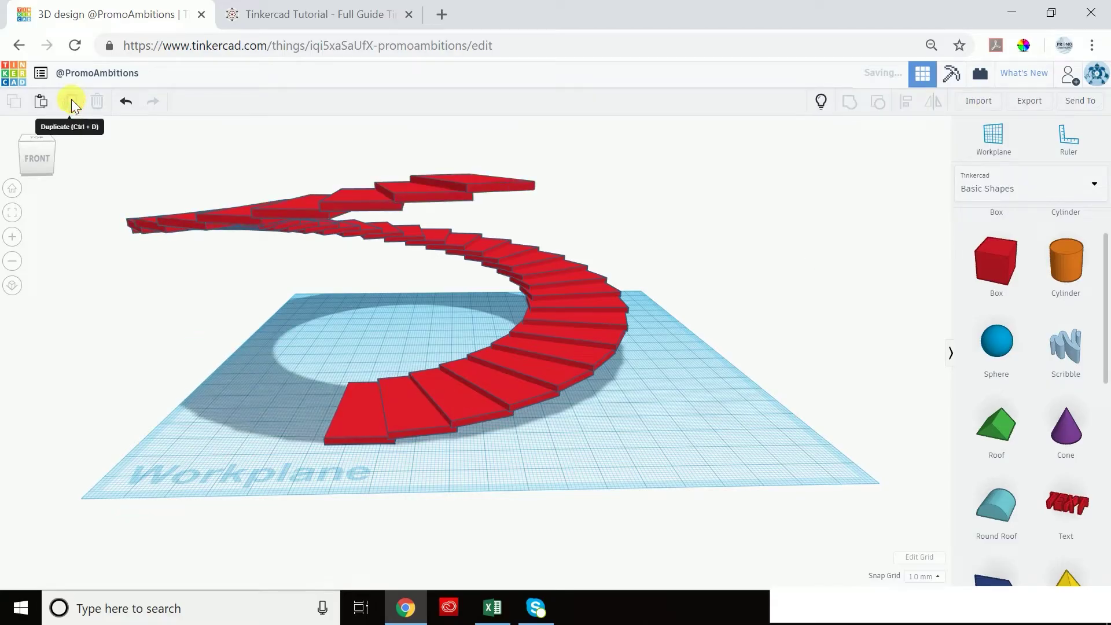
pyautogui.click(71, 102)
pyautogui.click(71, 102)
pyautogui.click(72, 101)
pyautogui.click(71, 101)
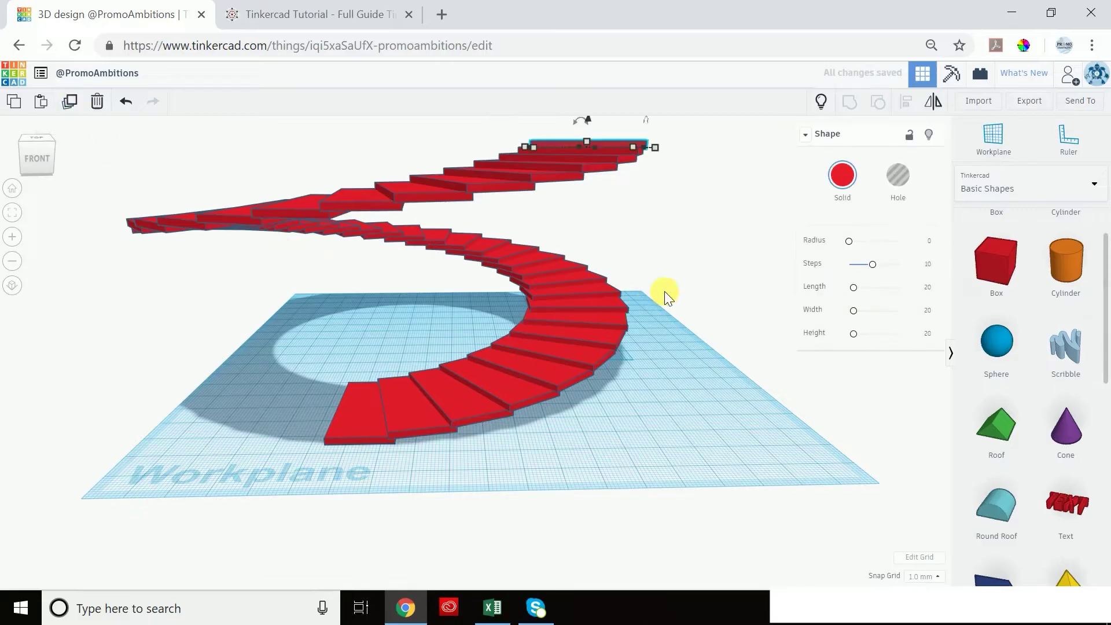
pyautogui.scroll(-3, 664, 290)
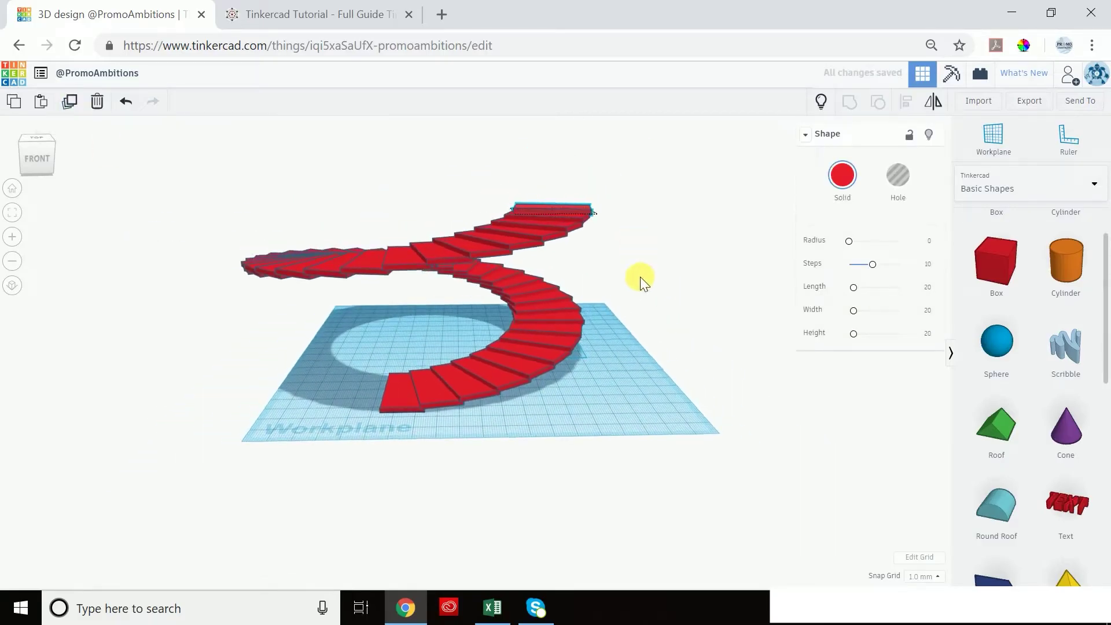
pyautogui.moveTo(639, 276); pyautogui.dragTo(640, 280, button='right')
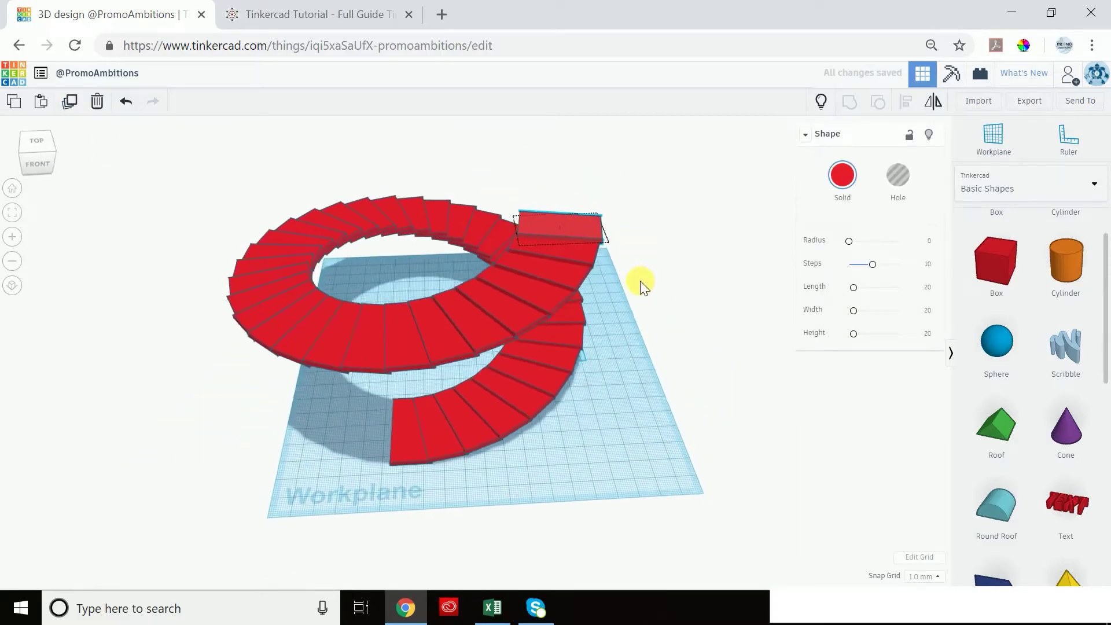
pyautogui.click(38, 142)
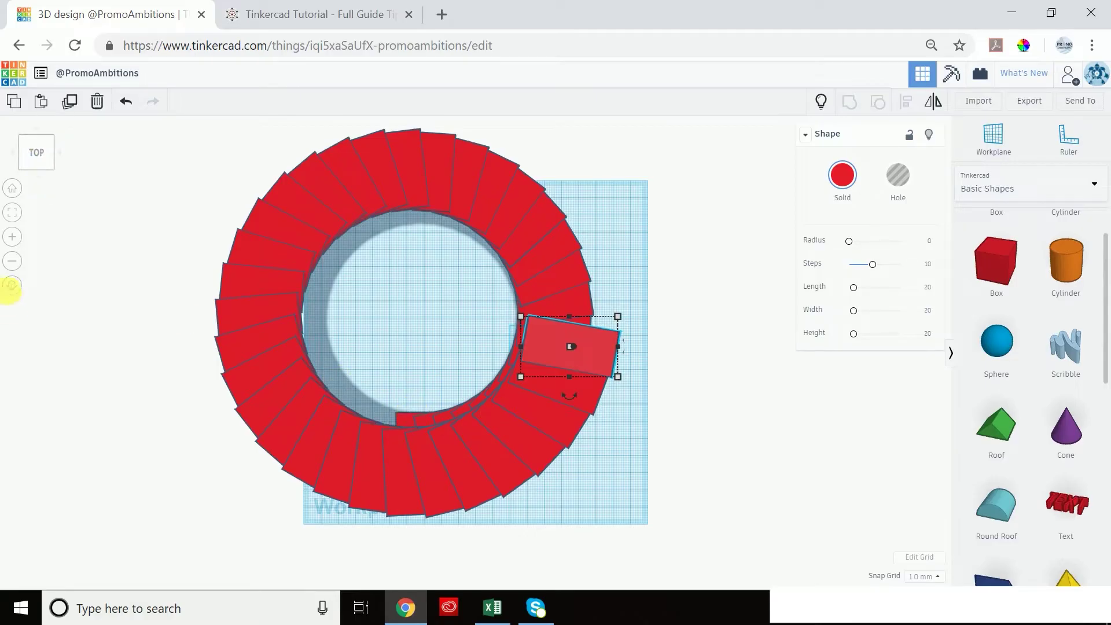
pyautogui.click(13, 286)
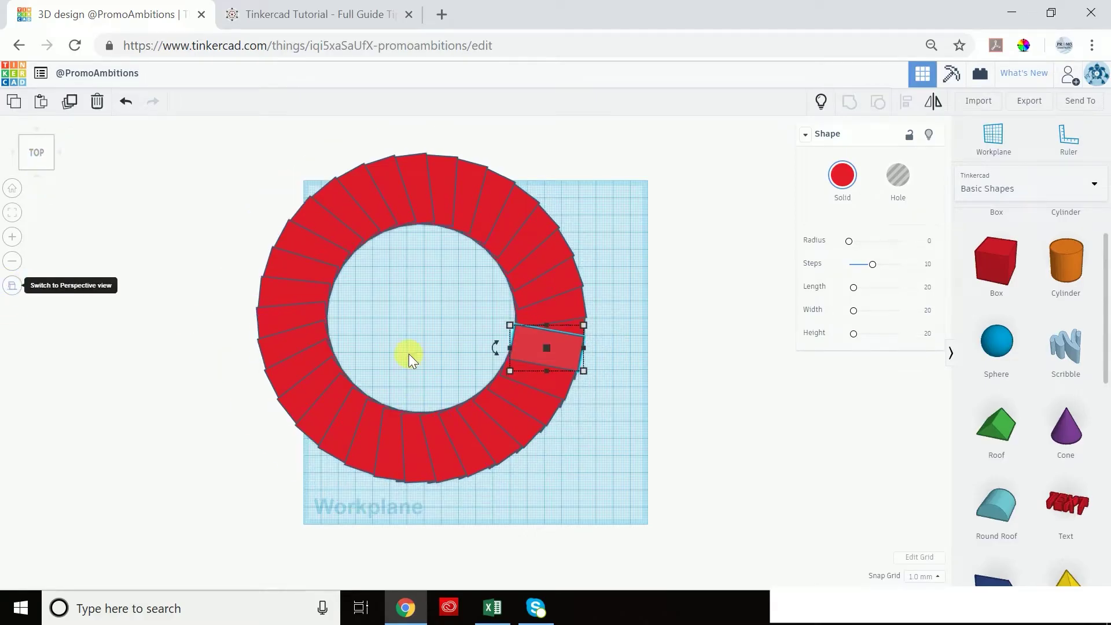
pyautogui.click(557, 329)
pyautogui.click(12, 286)
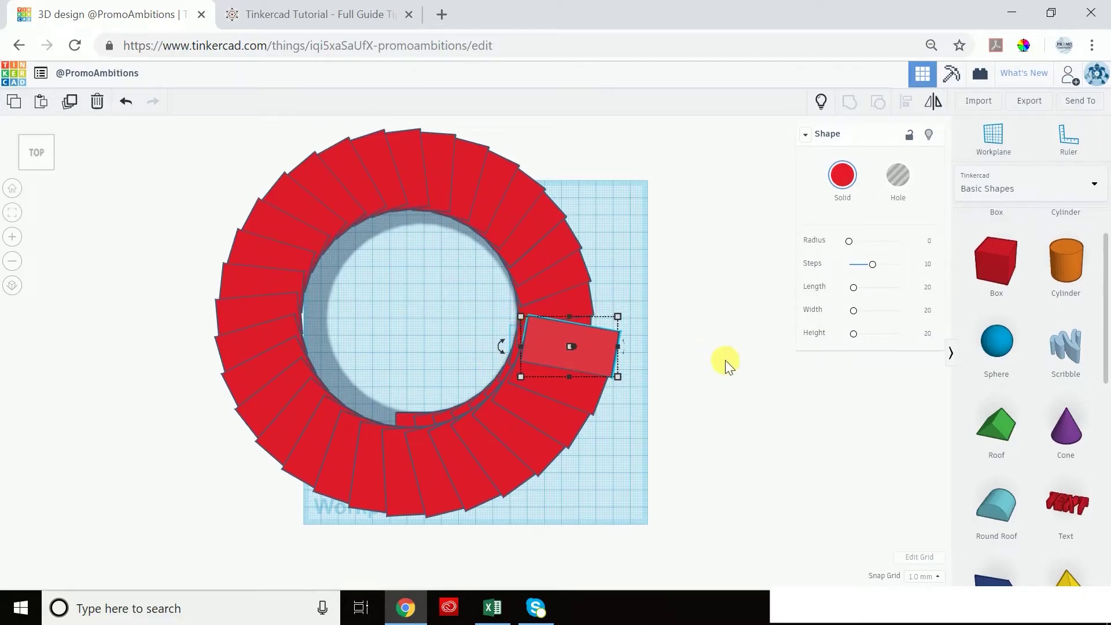
pyautogui.moveTo(680, 388); pyautogui.dragTo(639, 292, button='right')
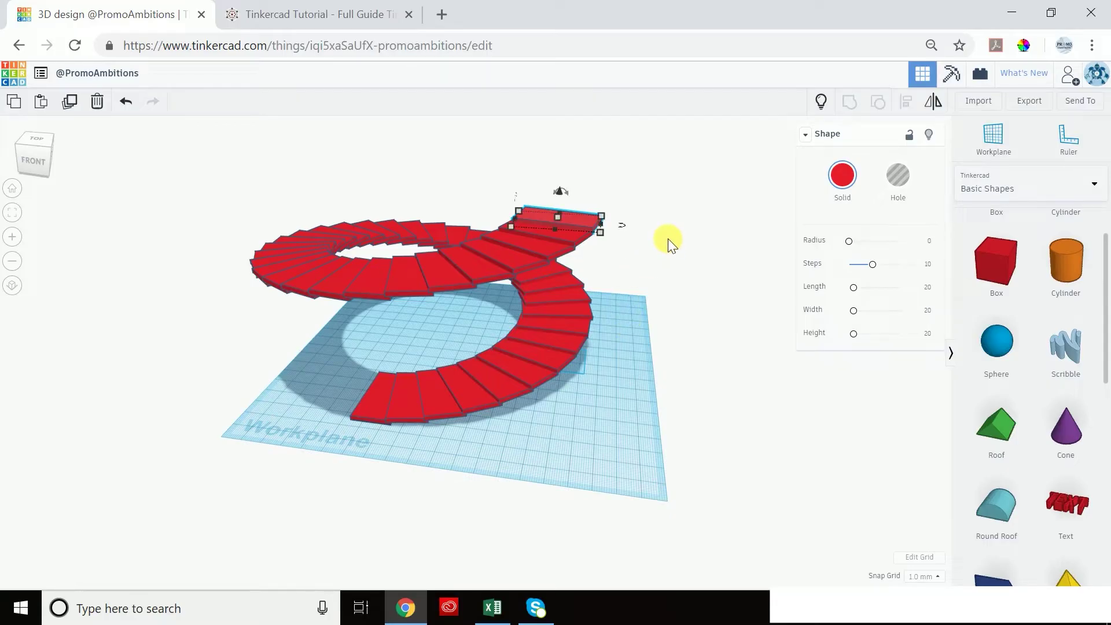
pyautogui.click(649, 164)
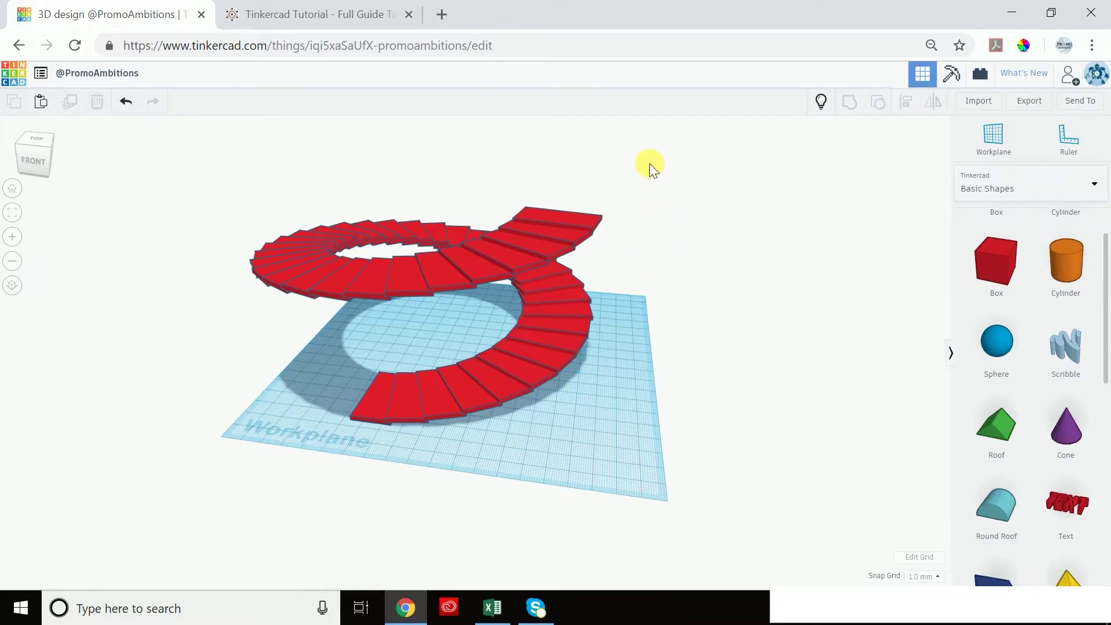
# - Select and delete the entire spiral staircase
pyautogui.hotkey('ctrl', 'a')
pyautogui.press('Delete')
pyautogui.click(12, 188)
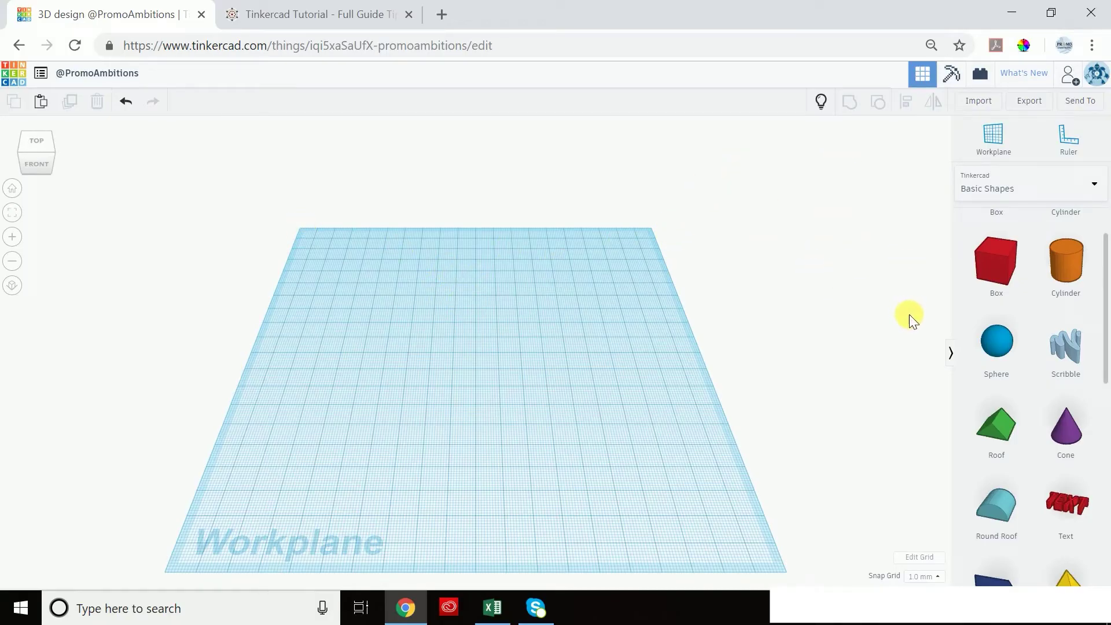
# - Place the Astrobot character from the shapes panel onto the empty workplane
pyautogui.scroll(-9, 1023, 322)
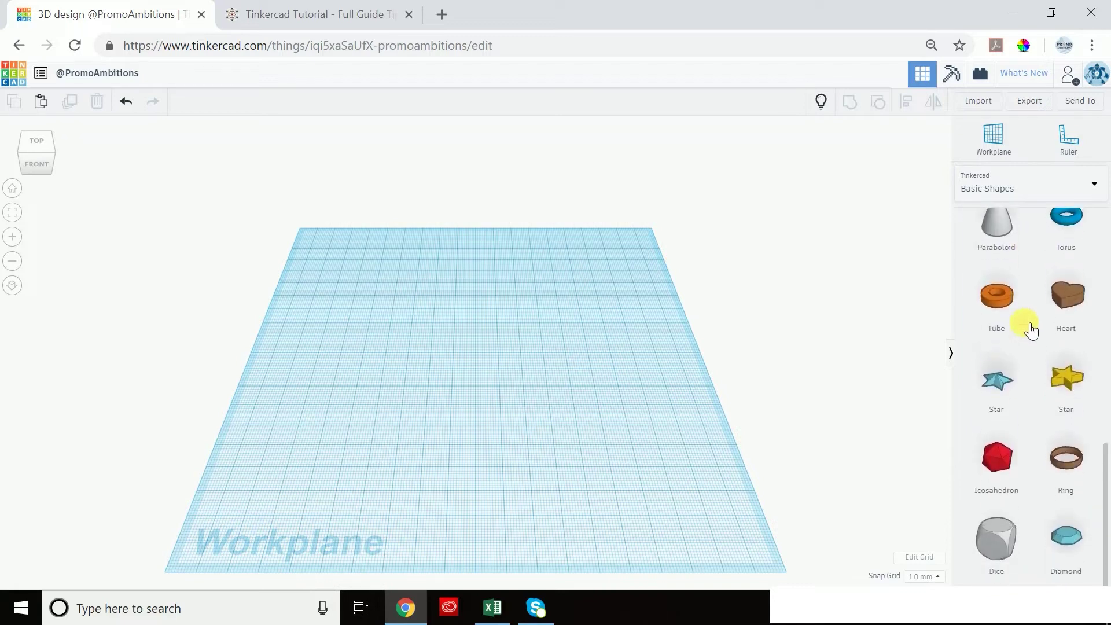
pyautogui.scroll(1, 1027, 338)
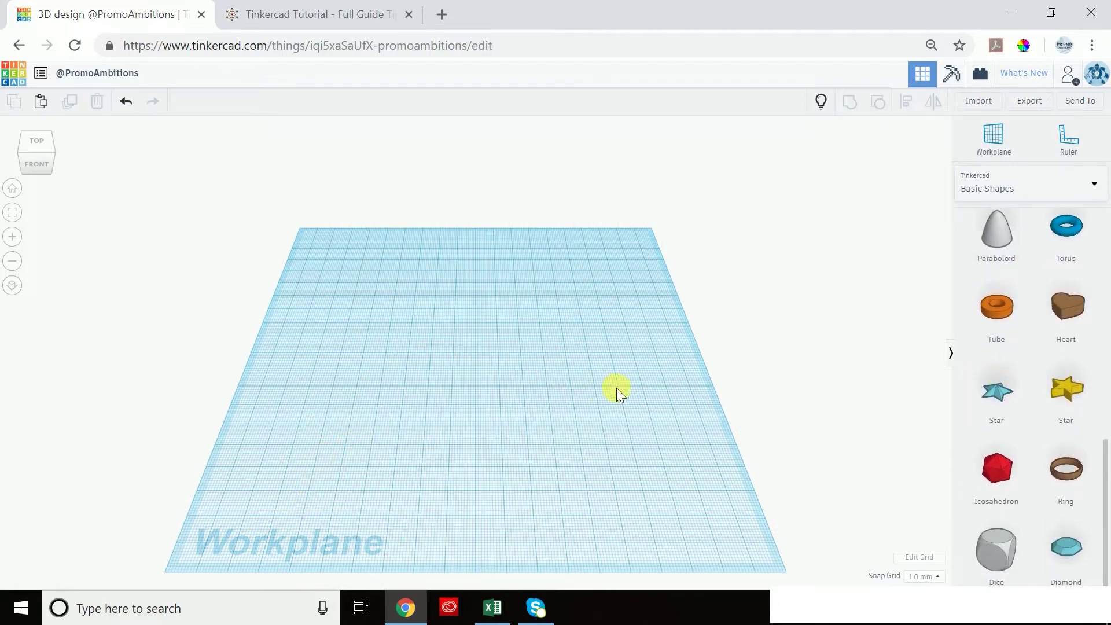
pyautogui.scroll(2, 843, 367)
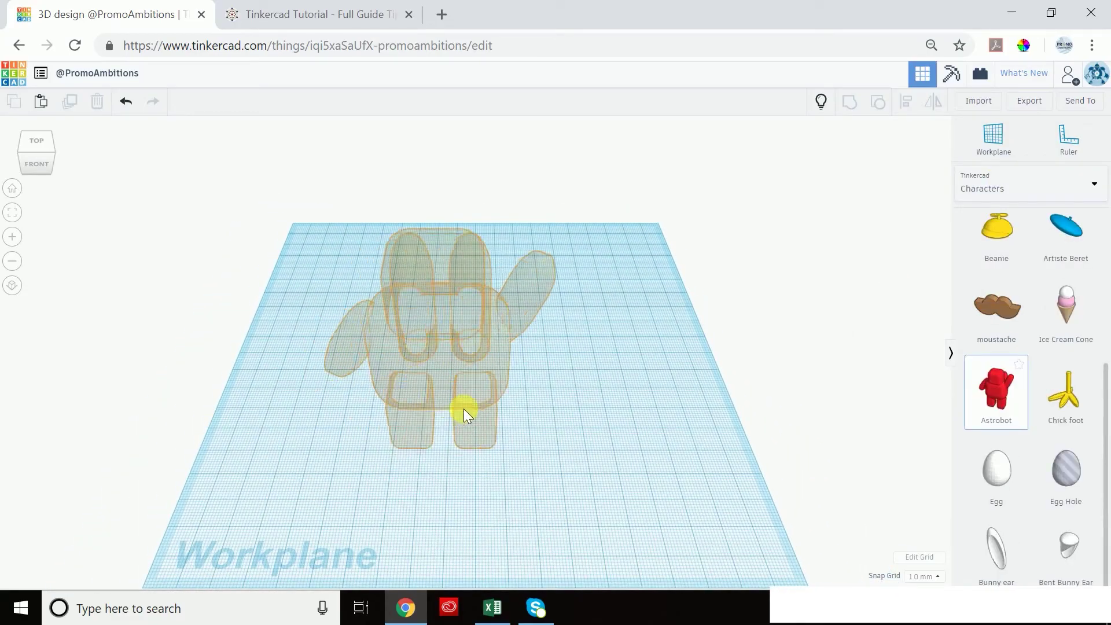
pyautogui.moveTo(464, 408); pyautogui.dragTo(470, 401)
pyautogui.moveTo(654, 415); pyautogui.dragTo(446, 266, button='right')
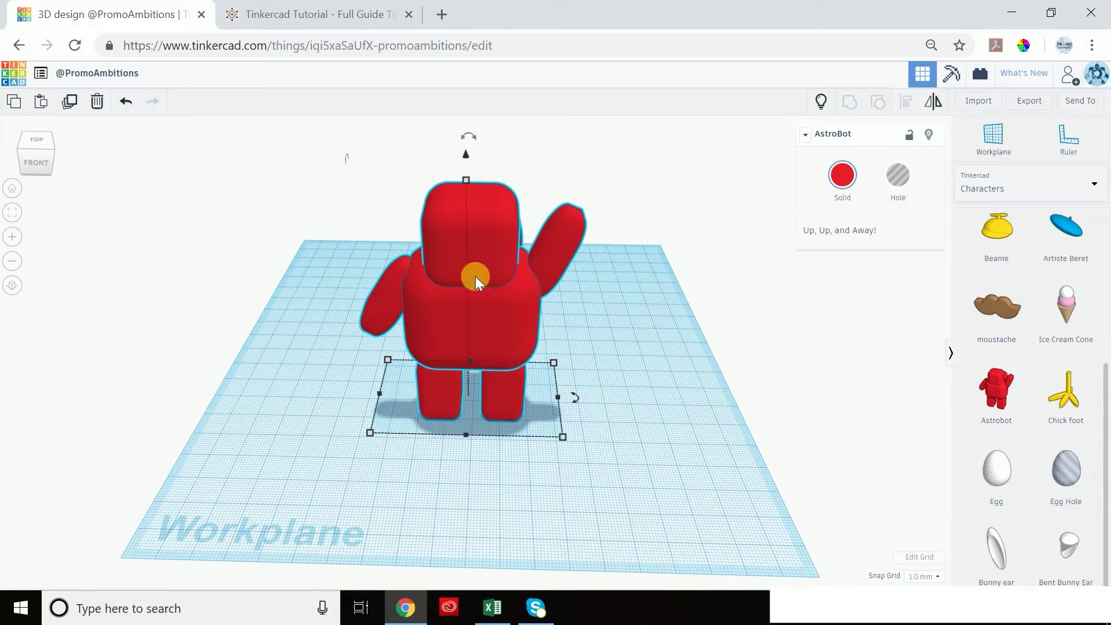
pyautogui.moveTo(566, 311); pyautogui.dragTo(619, 255, button='right')
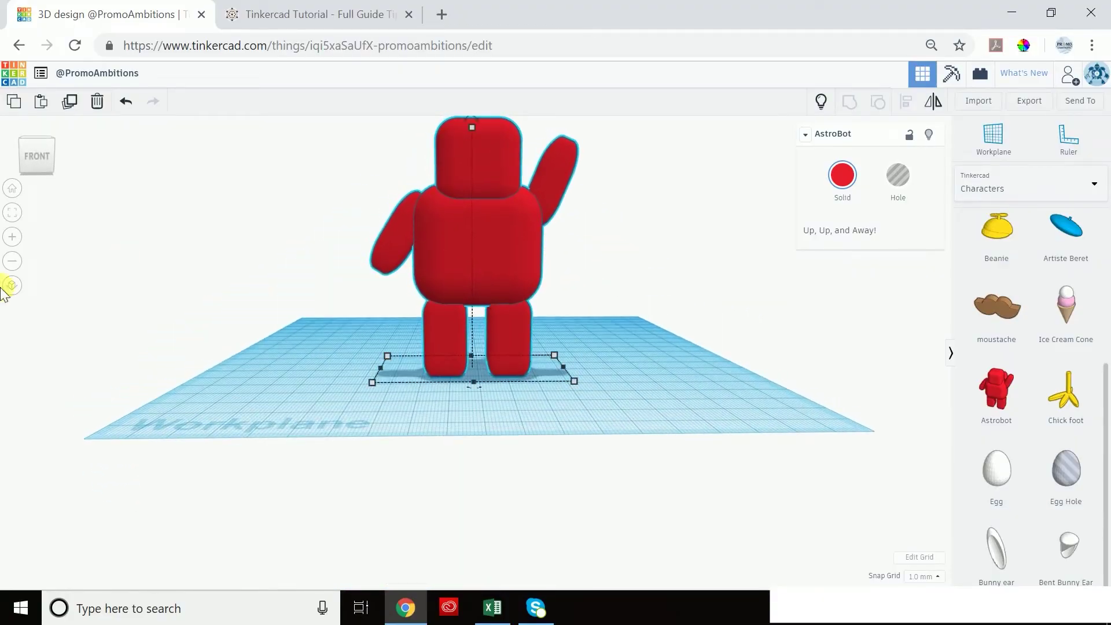
pyautogui.click(12, 188)
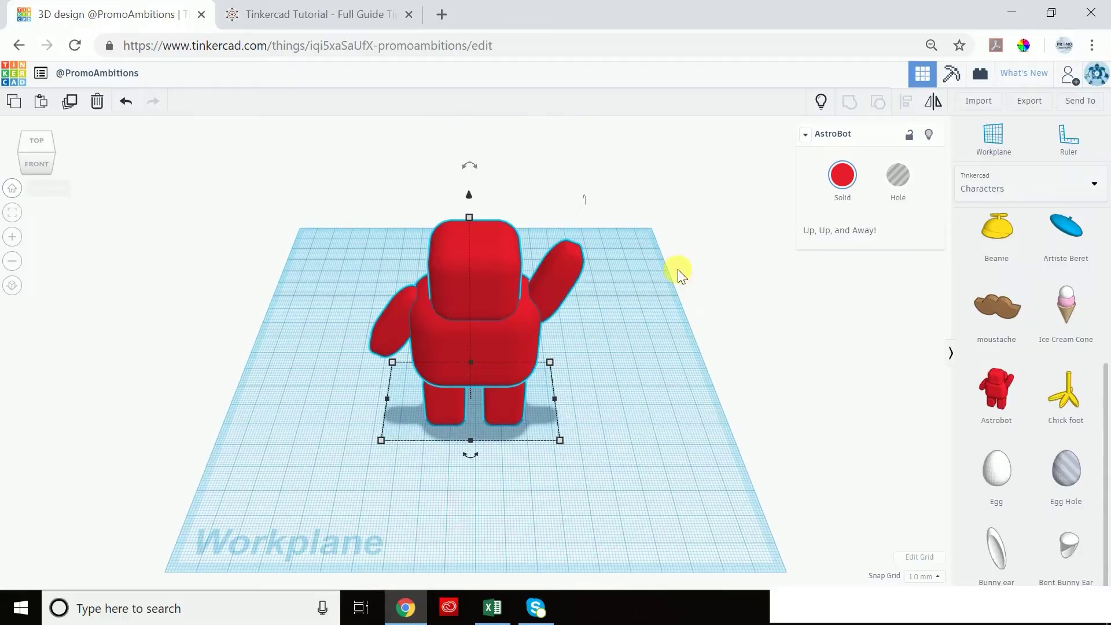
pyautogui.moveTo(629, 374); pyautogui.dragTo(635, 352, button='right')
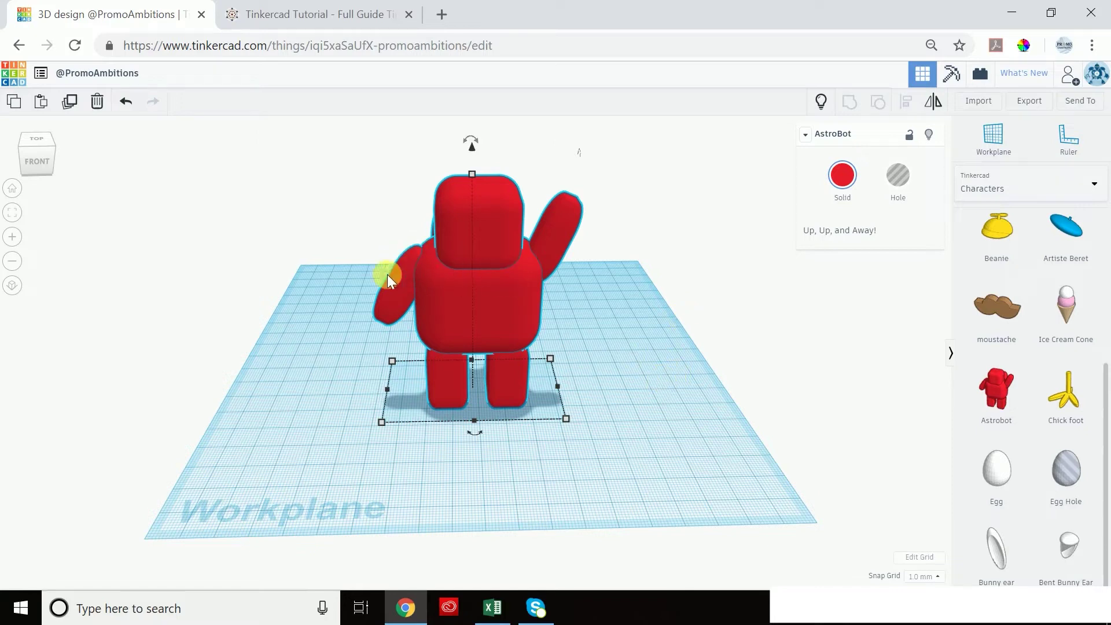
pyautogui.moveTo(387, 274); pyautogui.dragTo(385, 304, button='right')
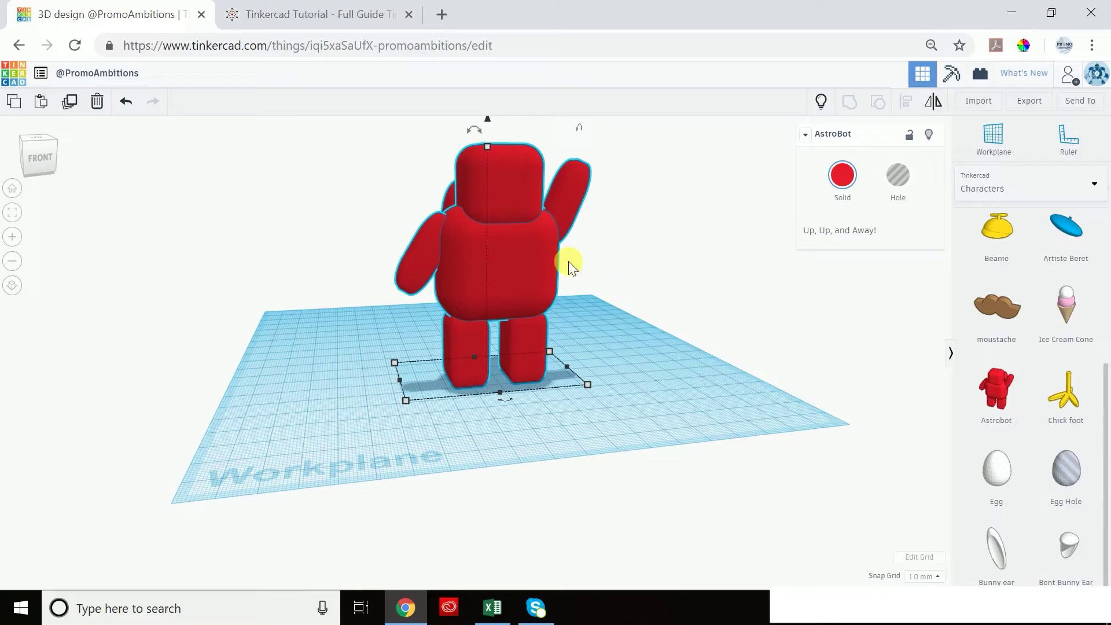
pyautogui.click(473, 251)
pyautogui.moveTo(601, 296); pyautogui.dragTo(590, 276, button='right')
pyautogui.click(509, 273)
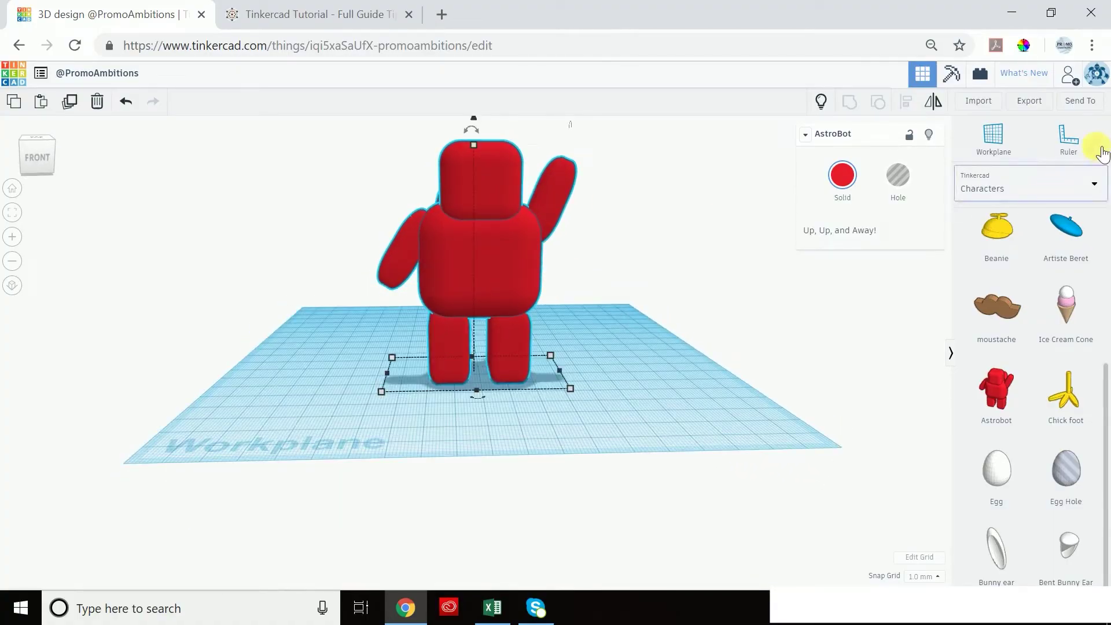
# - Measure the Astrobot with the ruler and change its 85.48 mm height to 90 mm
pyautogui.click(1067, 138)
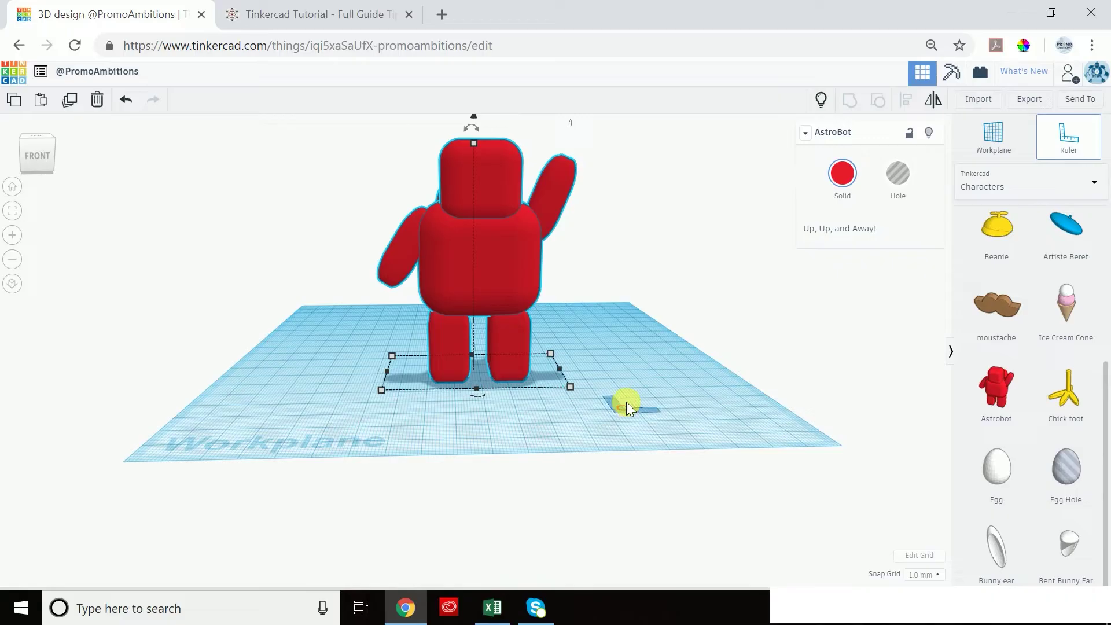
pyautogui.click(625, 401)
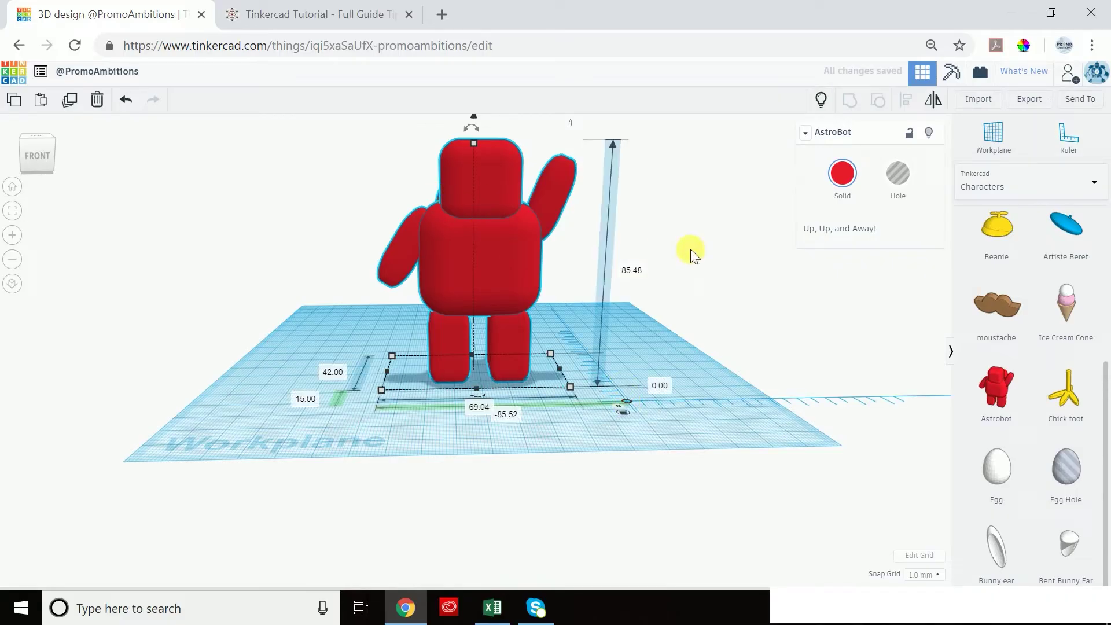
pyautogui.click(632, 274)
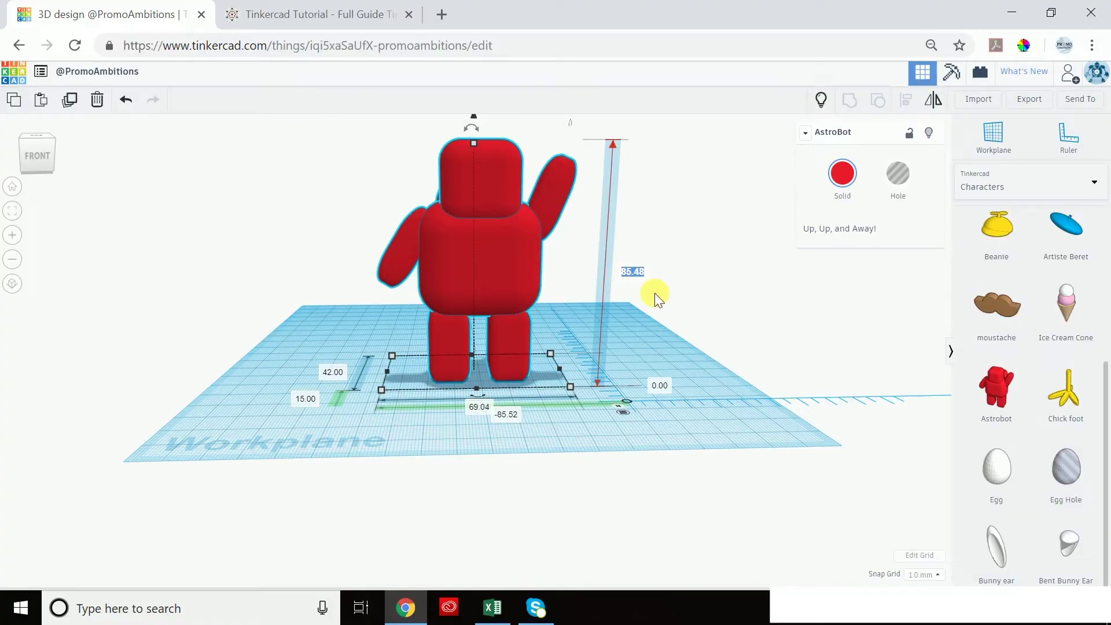
pyautogui.press('Return')
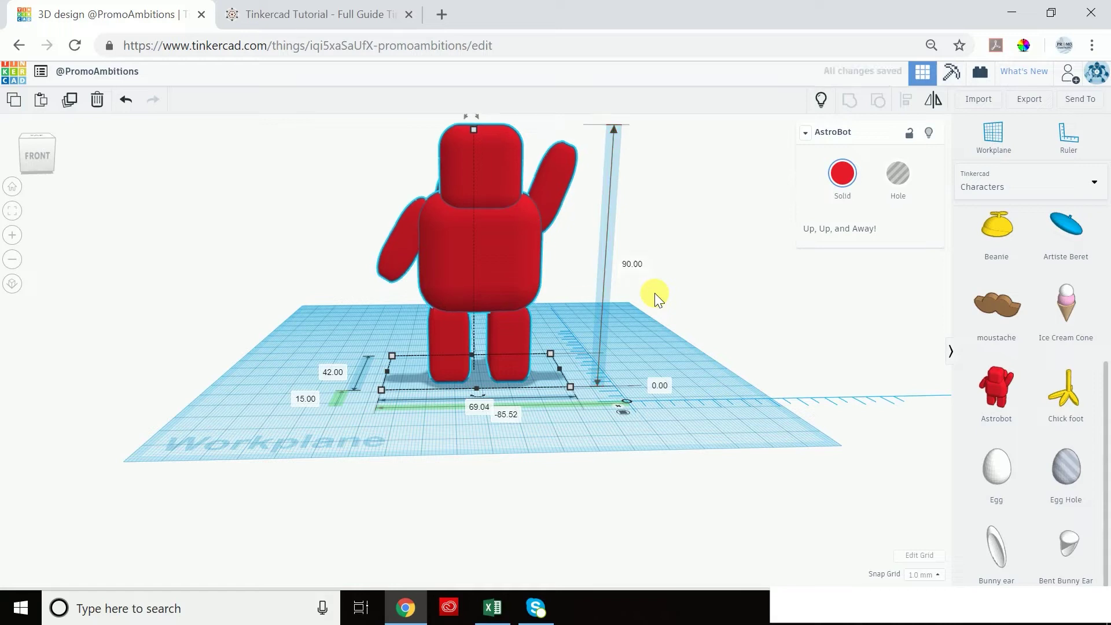
pyautogui.press('f')
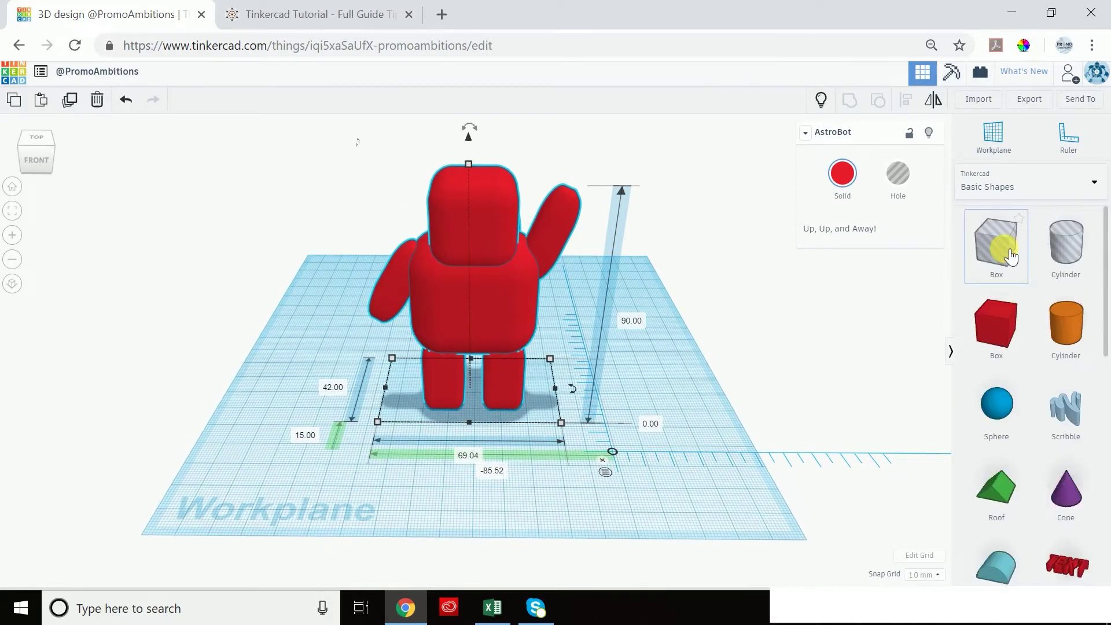
# - Add a new cylinder hole beside the robot, then delete it again
pyautogui.moveTo(1066, 247); pyautogui.dragTo(415, 410)
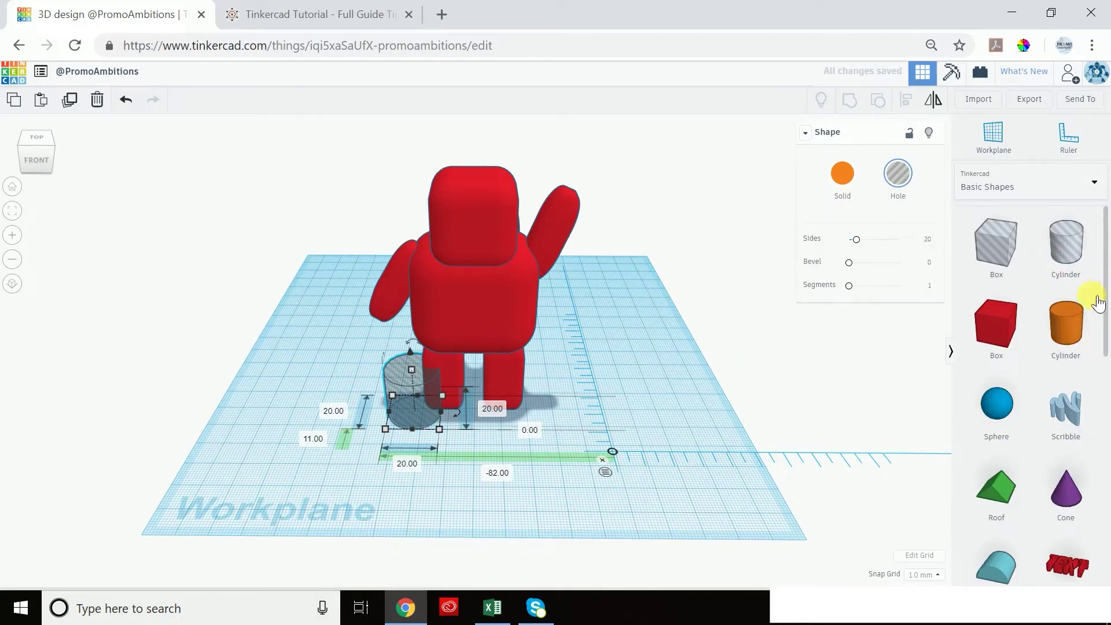
pyautogui.click(682, 342)
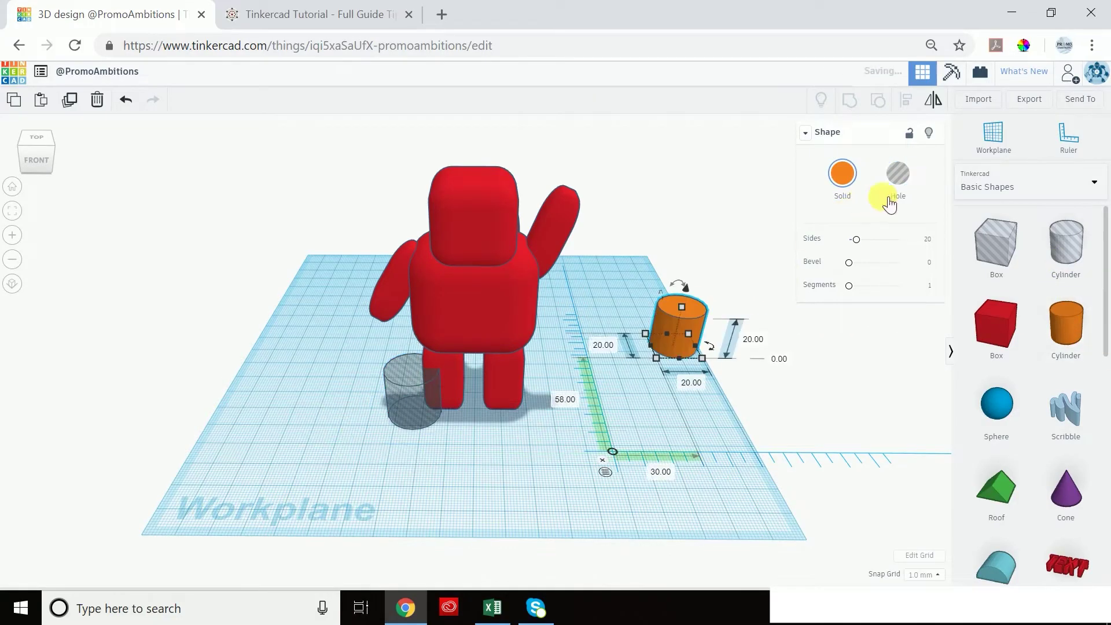
pyautogui.click(898, 176)
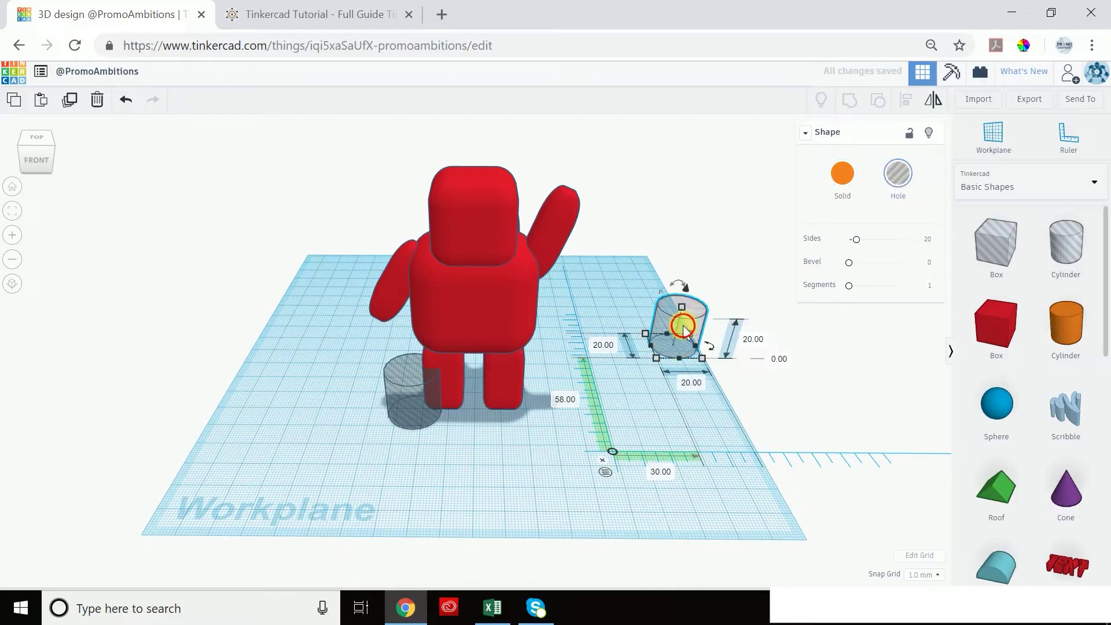
pyautogui.press('Delete')
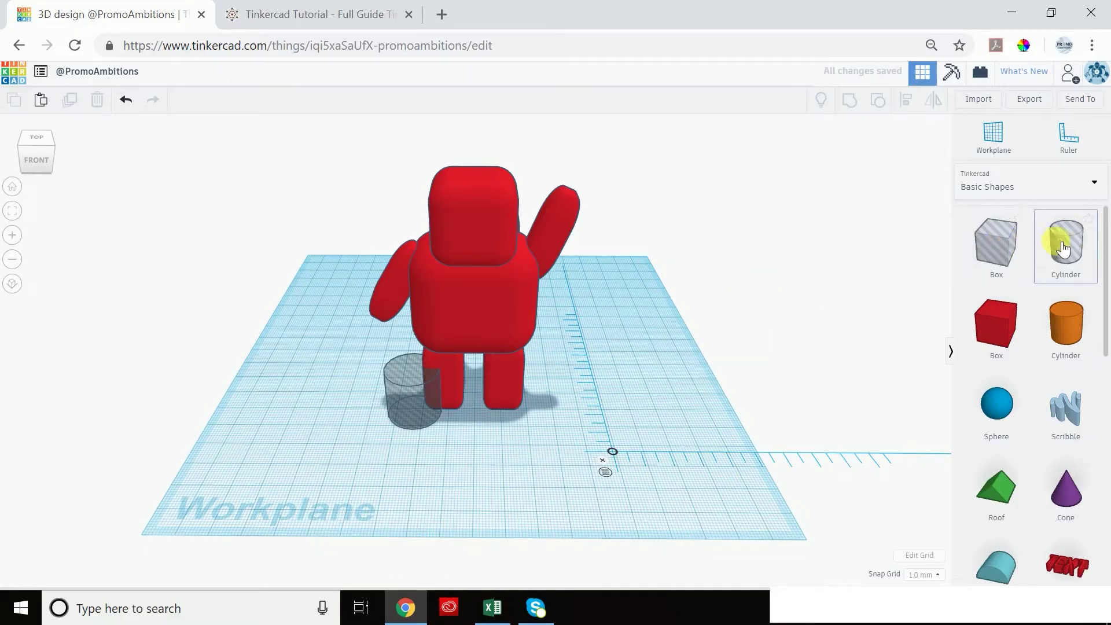
# - Set the existing hole cylinder to 45 mm tall, 100 × 100 mm, centred on the robot
pyautogui.click(411, 407)
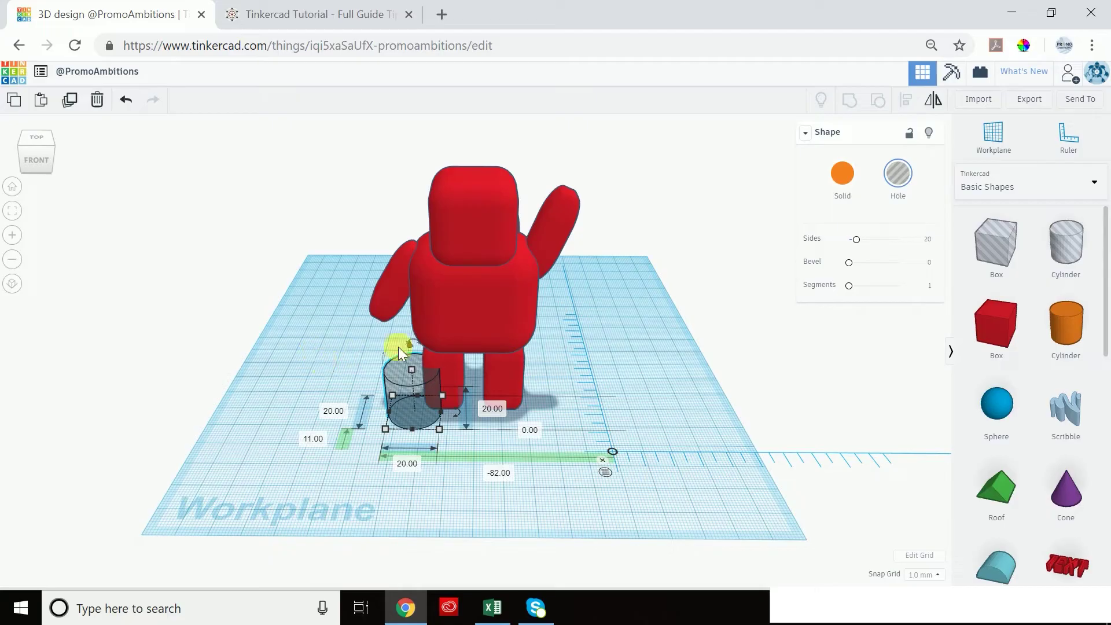
pyautogui.click(487, 409)
pyautogui.write('45')
pyautogui.press('Return')
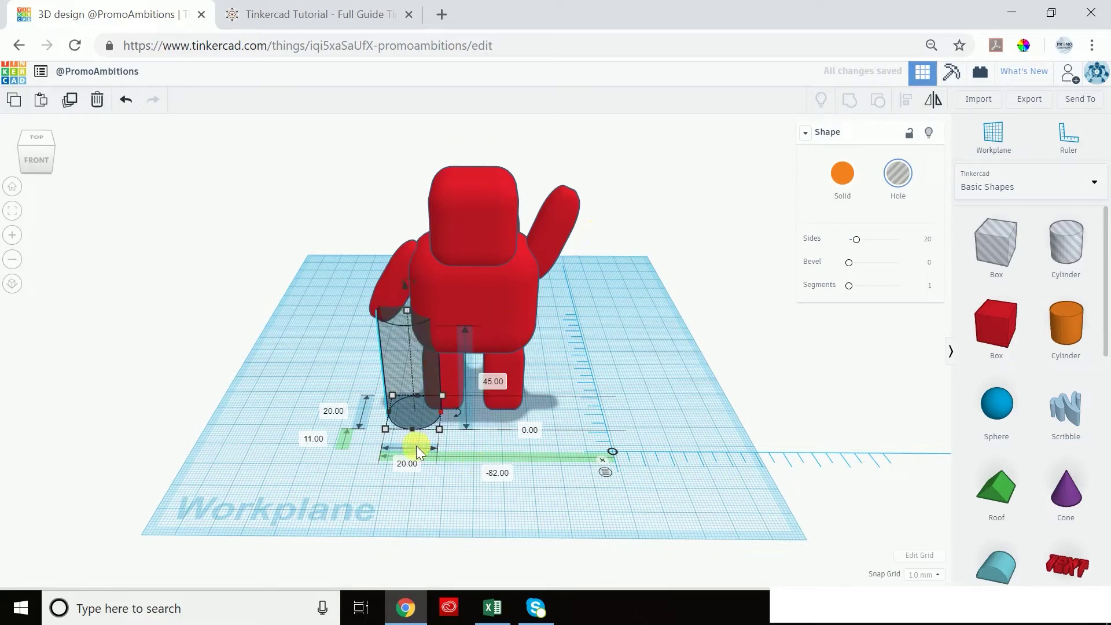
pyautogui.click(408, 463)
pyautogui.press('Return')
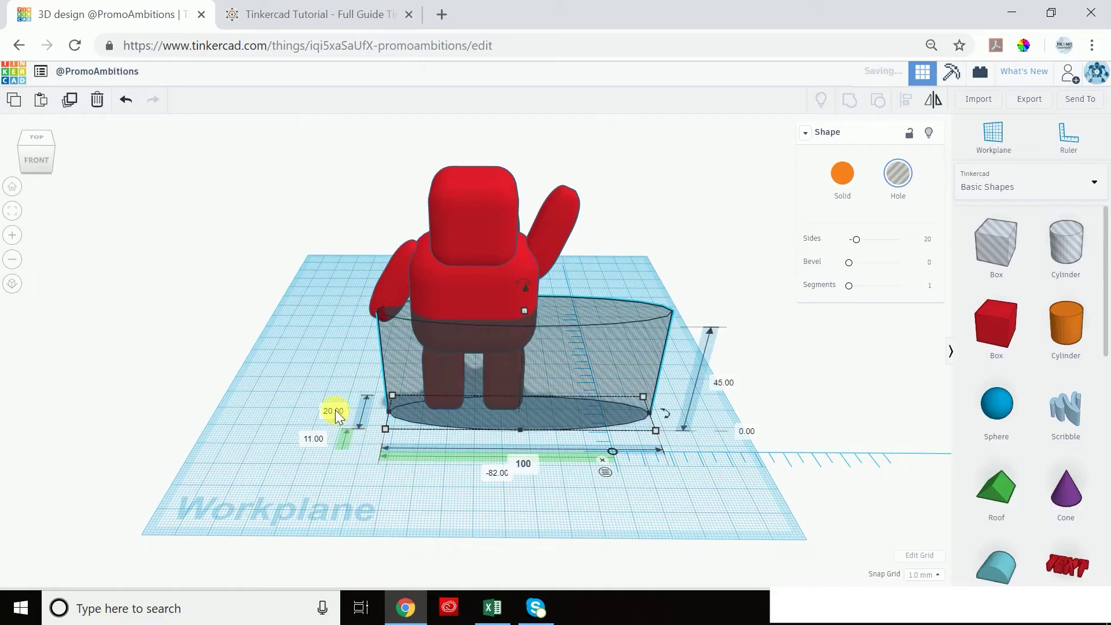
pyautogui.click(334, 411)
pyautogui.write('100')
pyautogui.press('Return')
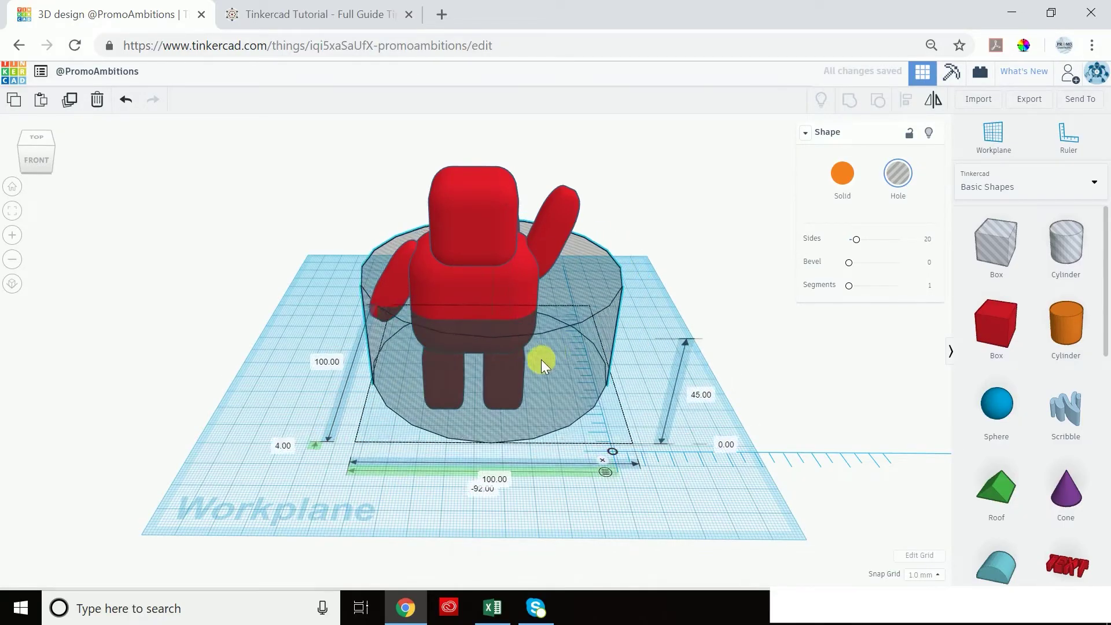
pyautogui.moveTo(523, 373); pyautogui.dragTo(527, 375)
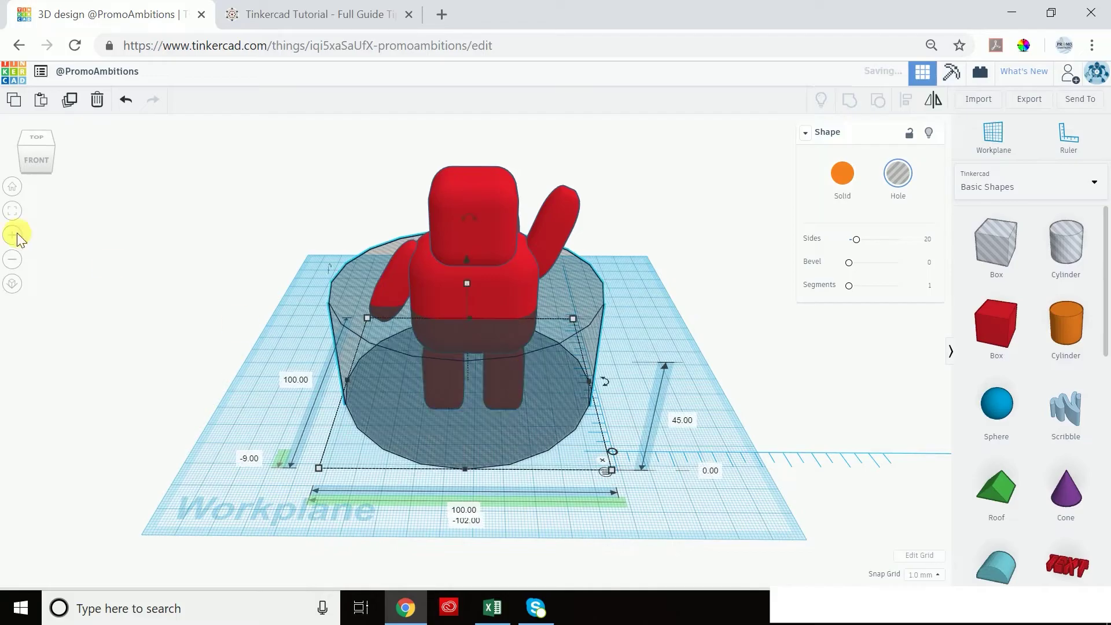
pyautogui.click(40, 137)
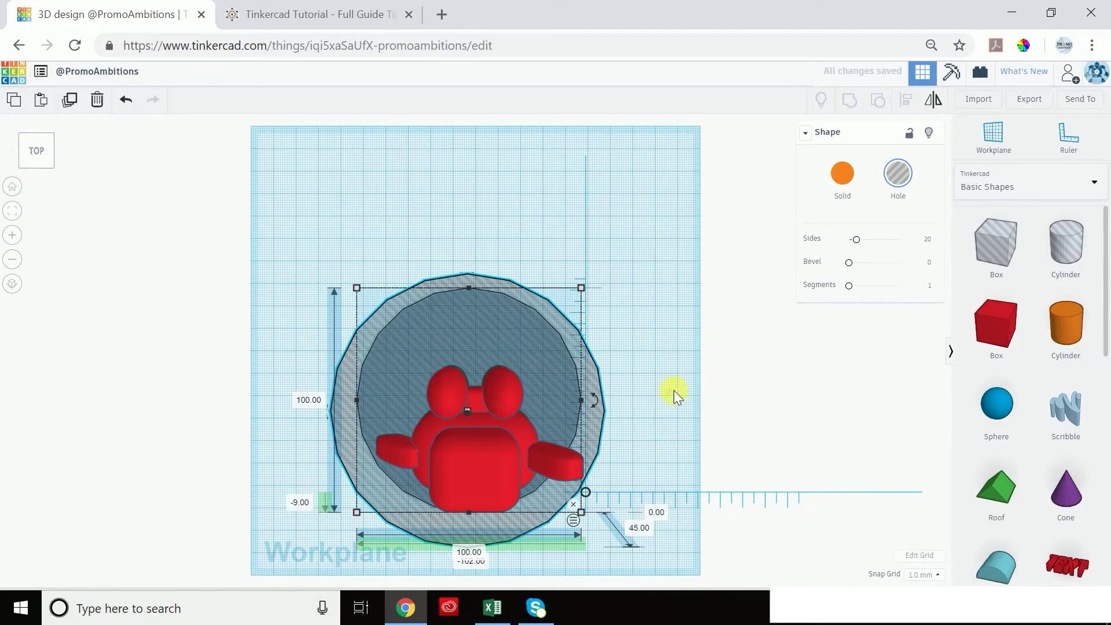
pyautogui.moveTo(673, 389); pyautogui.dragTo(661, 284, button='right')
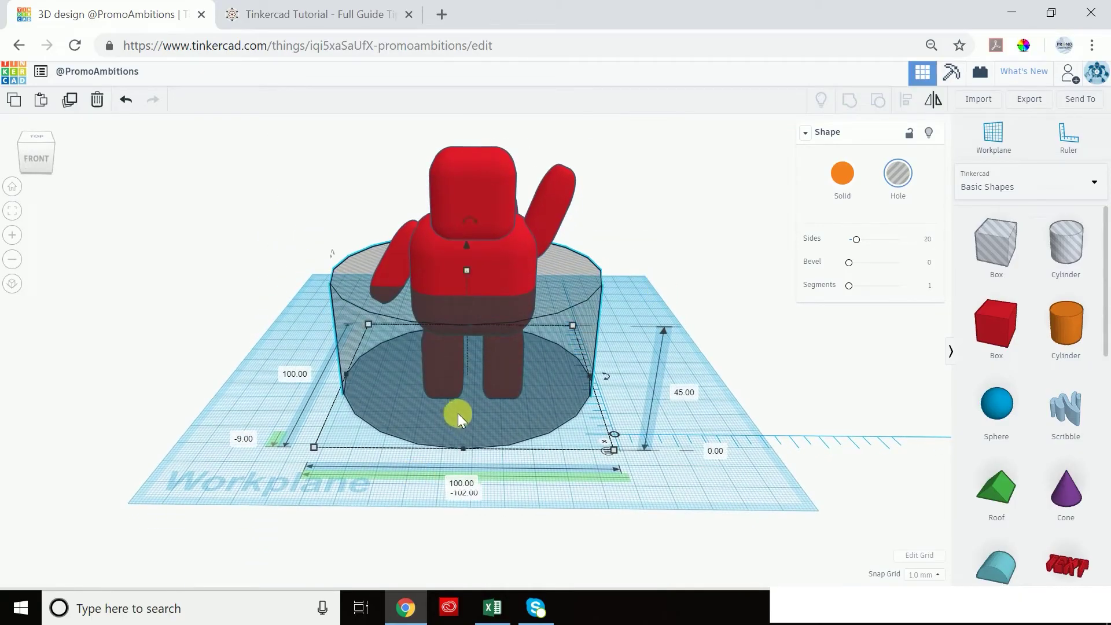
# - Nudge the hole cylinder to centre it on the Astrobot figure
pyautogui.moveTo(457, 413); pyautogui.dragTo(464, 413)
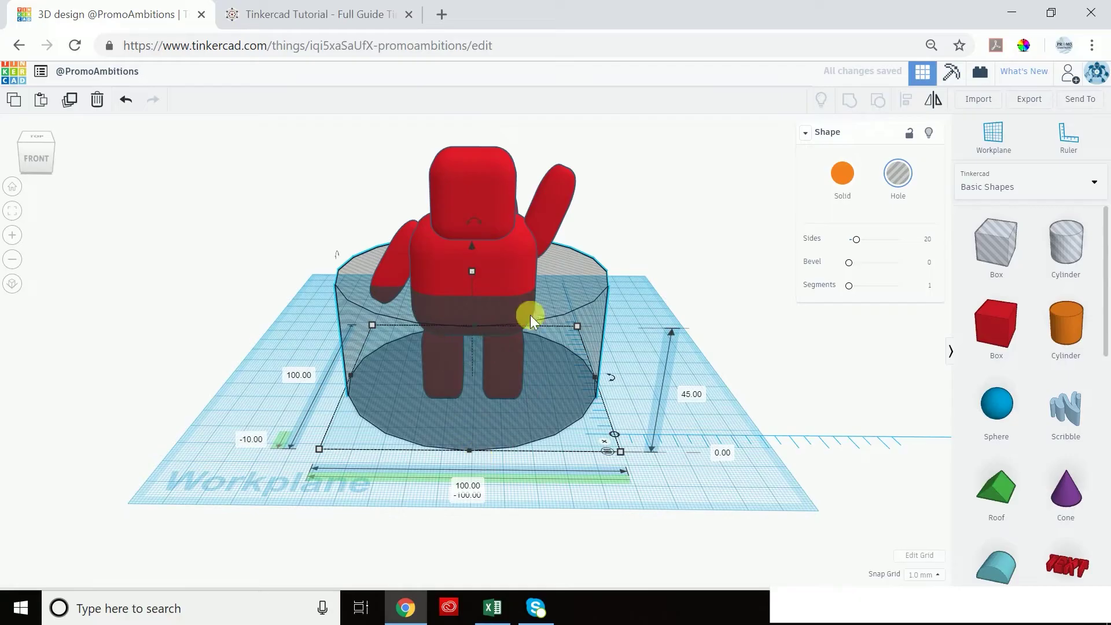
pyautogui.moveTo(683, 207); pyautogui.dragTo(637, 178, button='right')
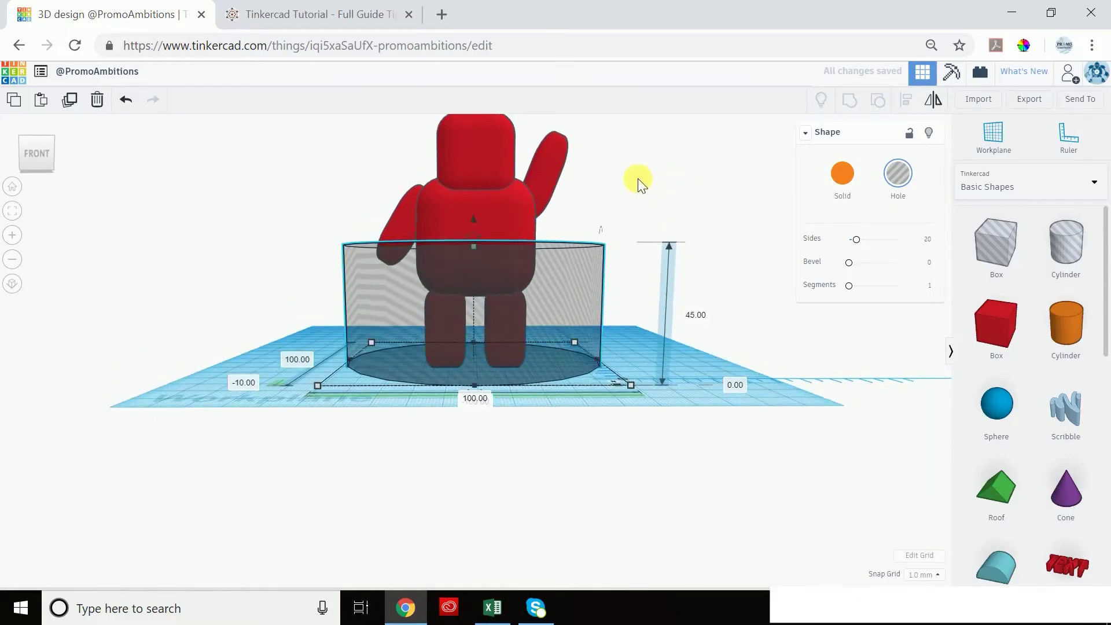
pyautogui.scroll(-3, 637, 174)
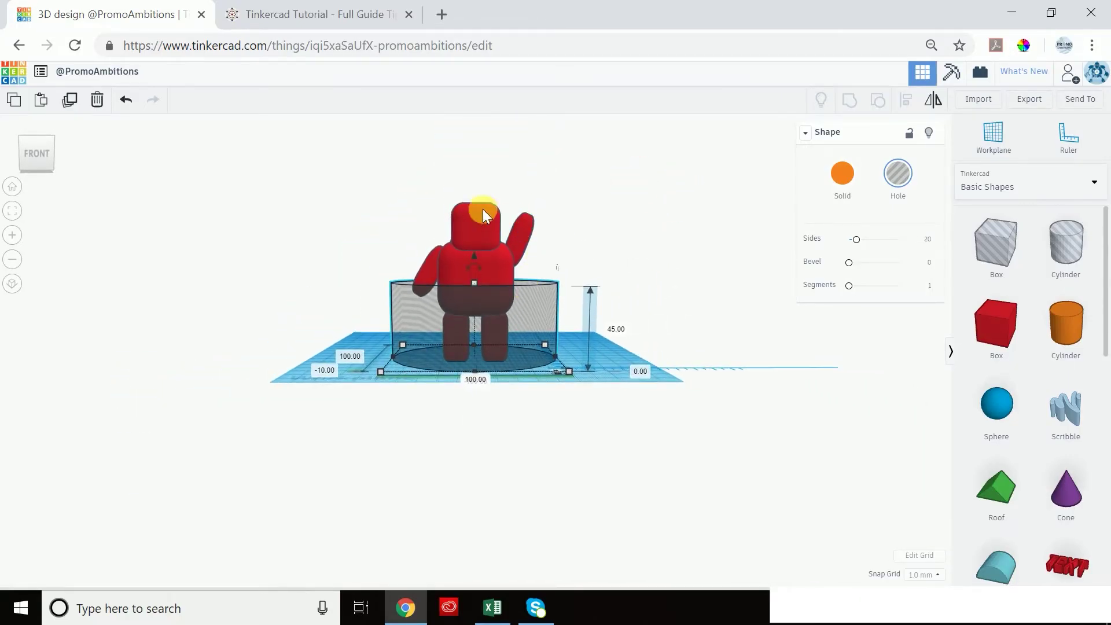
pyautogui.moveTo(579, 246); pyautogui.dragTo(532, 307, button='right')
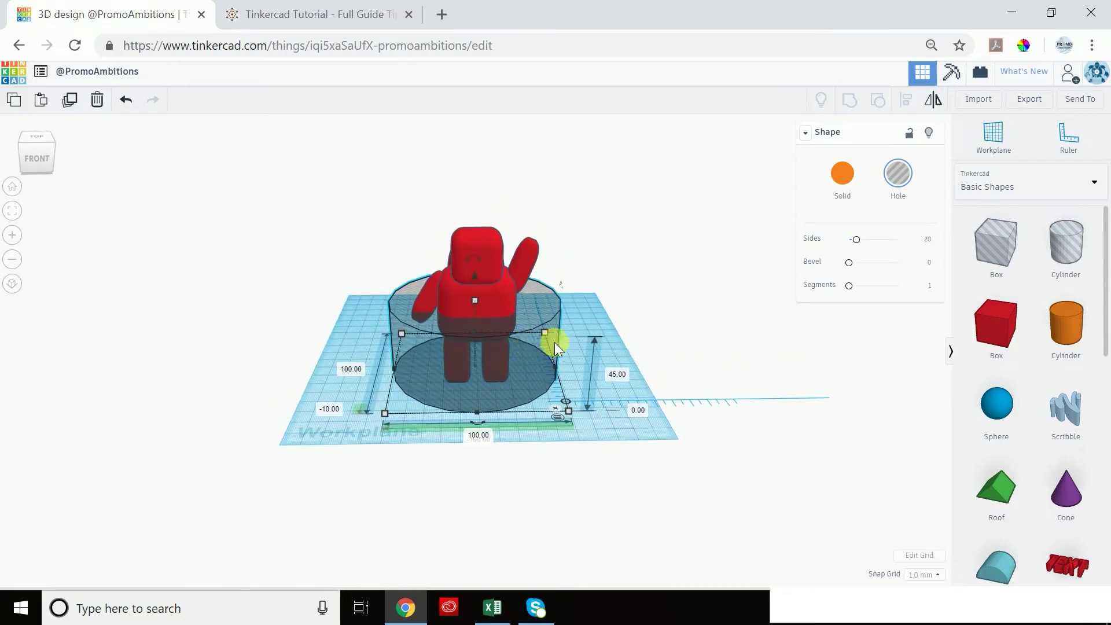
pyautogui.moveTo(508, 218); pyautogui.dragTo(460, 199, button='right')
pyautogui.moveTo(575, 193); pyautogui.dragTo(549, 304, button='right')
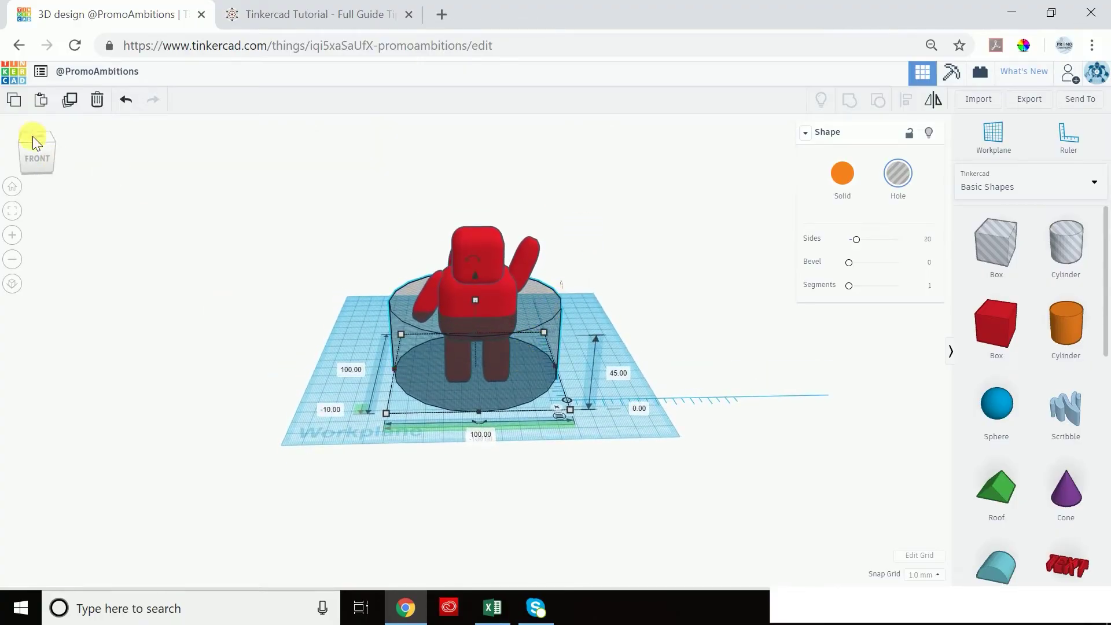
# - Duplicate the hole cylinder and raise the copy to 45 mm elevation
pyautogui.click(72, 100)
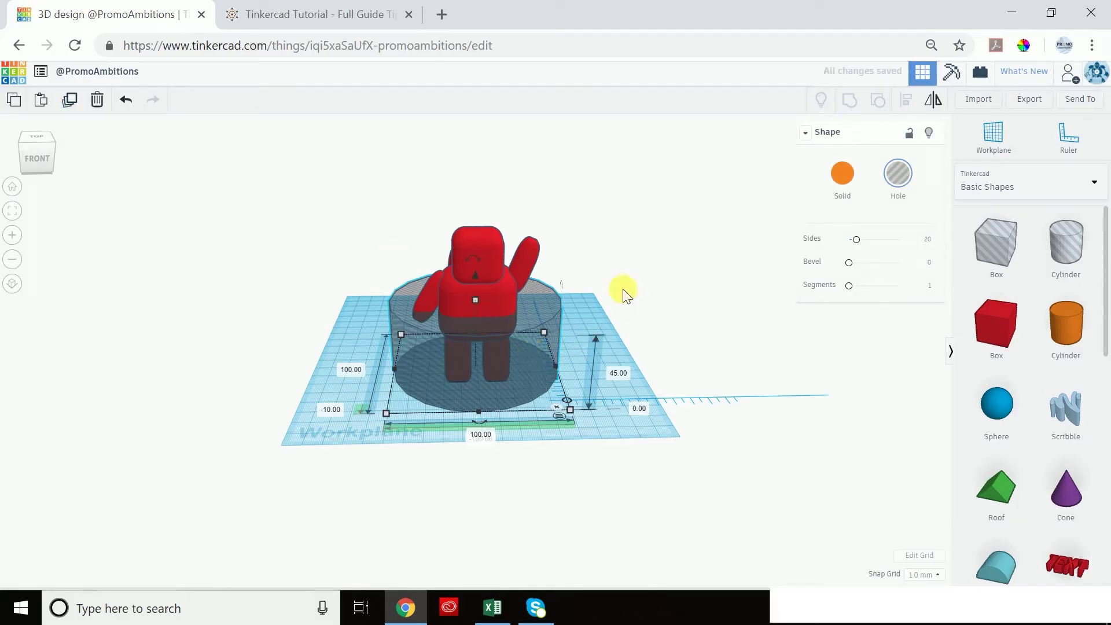
pyautogui.moveTo(622, 289); pyautogui.dragTo(634, 249, button='right')
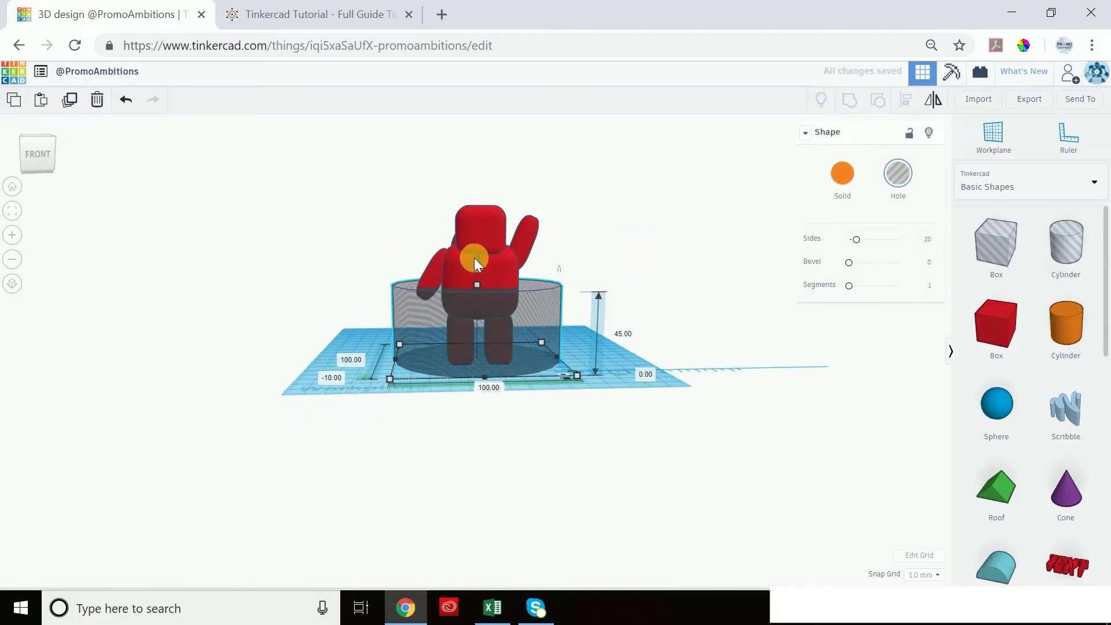
pyautogui.moveTo(474, 255); pyautogui.dragTo(485, 165)
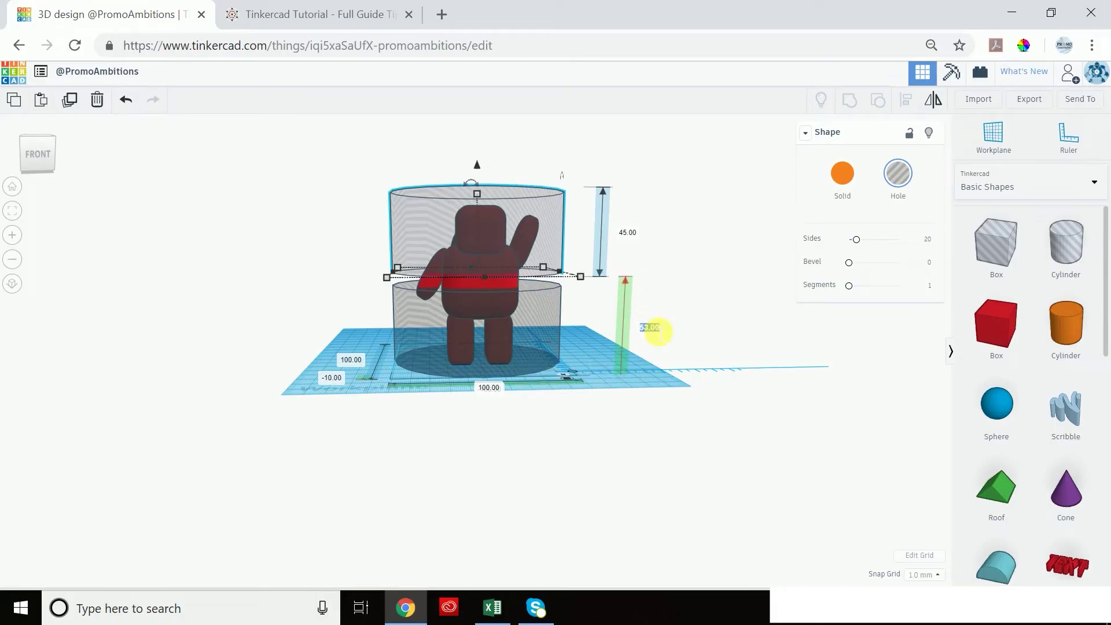
pyautogui.write('45')
pyautogui.press('Return')
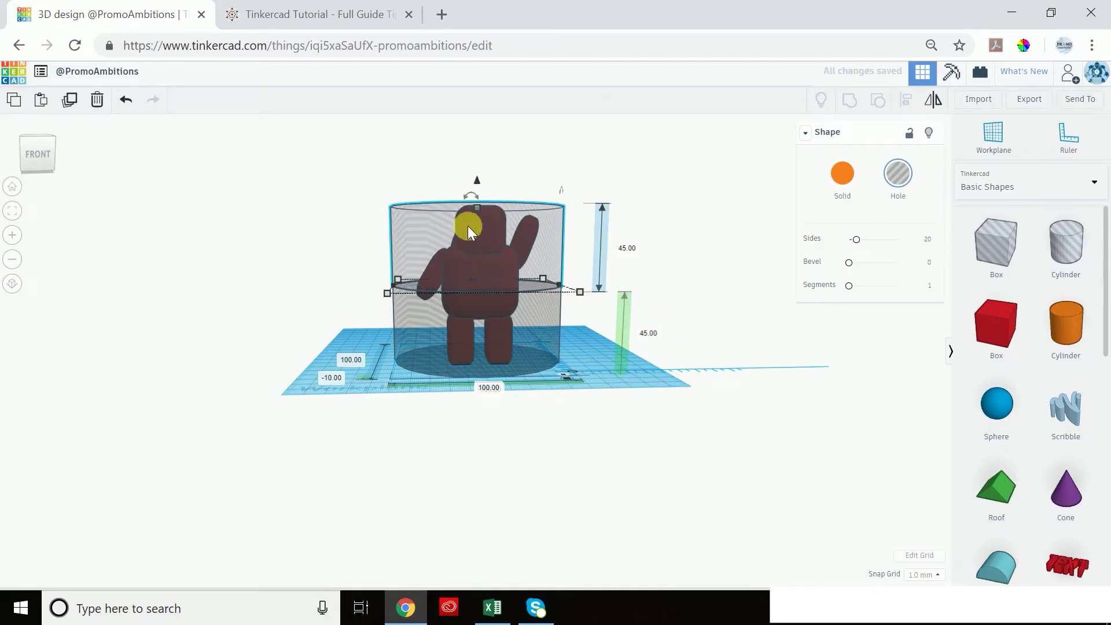
pyautogui.moveTo(657, 228); pyautogui.dragTo(674, 258, button='right')
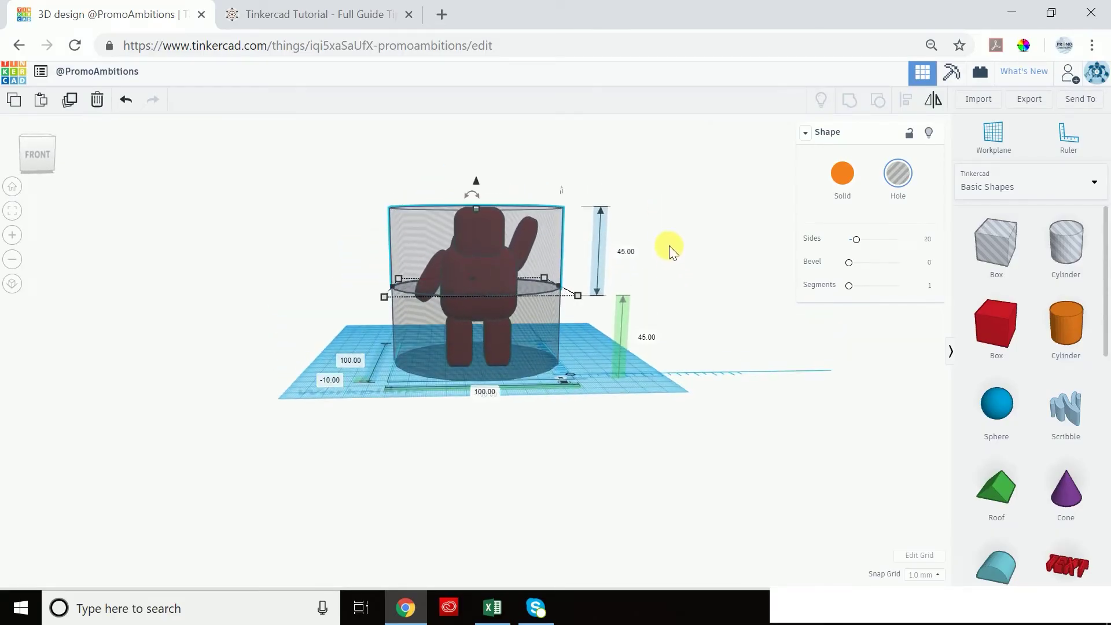
pyautogui.click(668, 244)
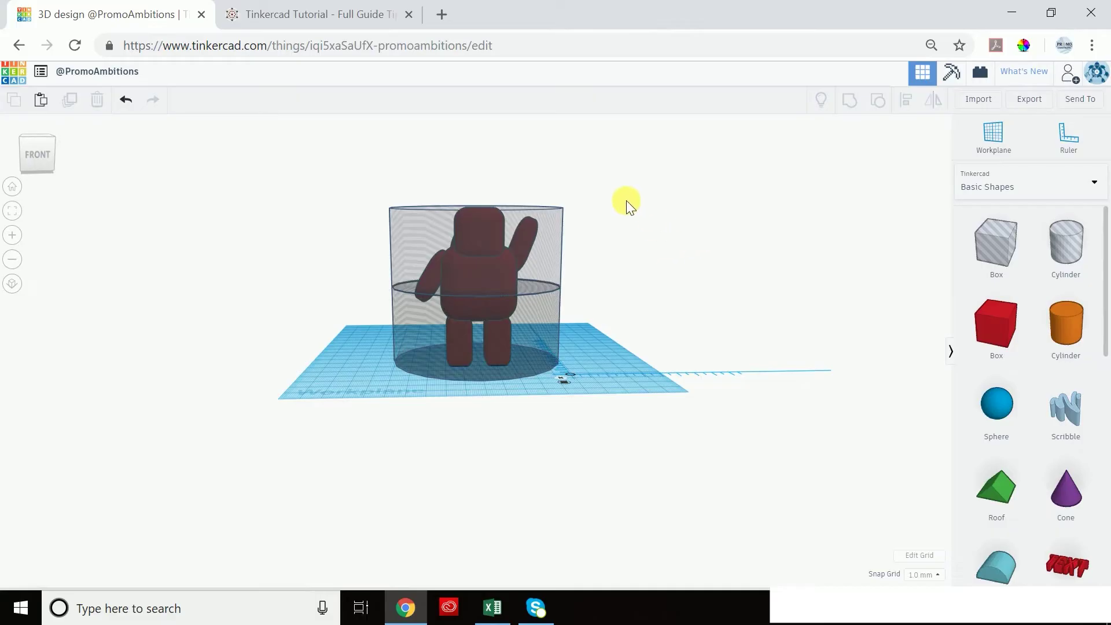
# - Duplicate the Astrobot with both hole cylinders and move the copy front-left of the original
pyautogui.moveTo(588, 184); pyautogui.dragTo(376, 384)
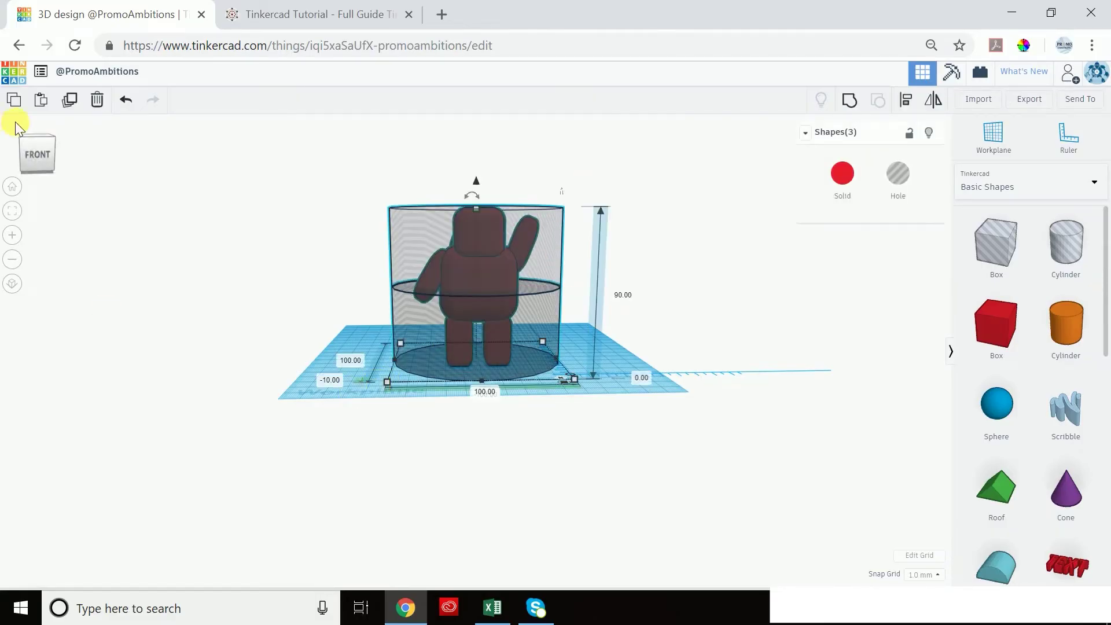
pyautogui.click(74, 101)
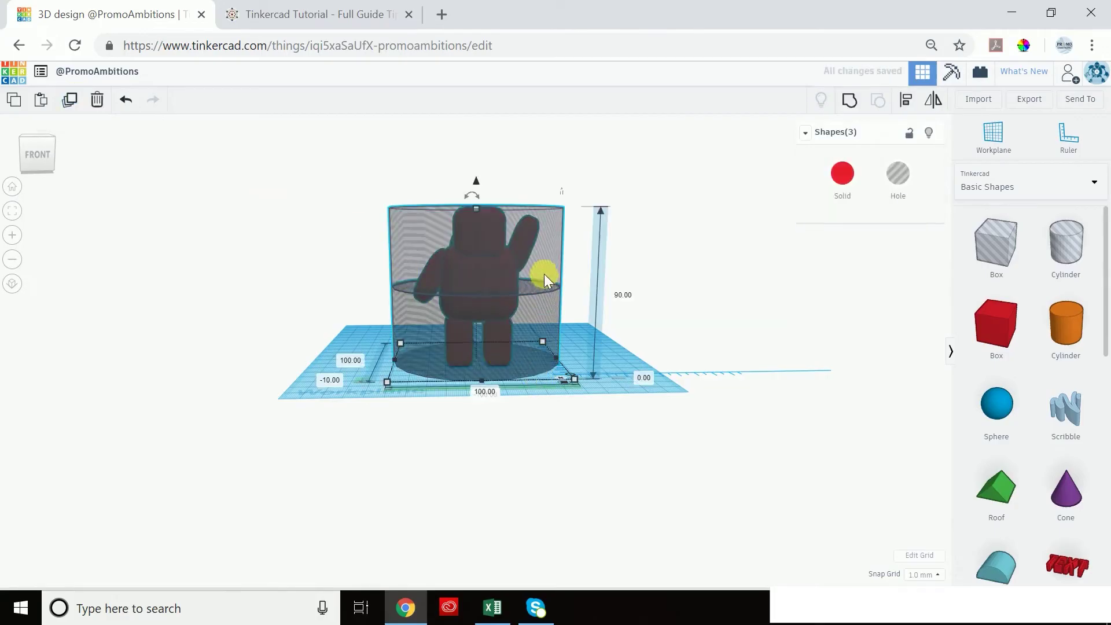
pyautogui.moveTo(539, 269); pyautogui.dragTo(273, 315)
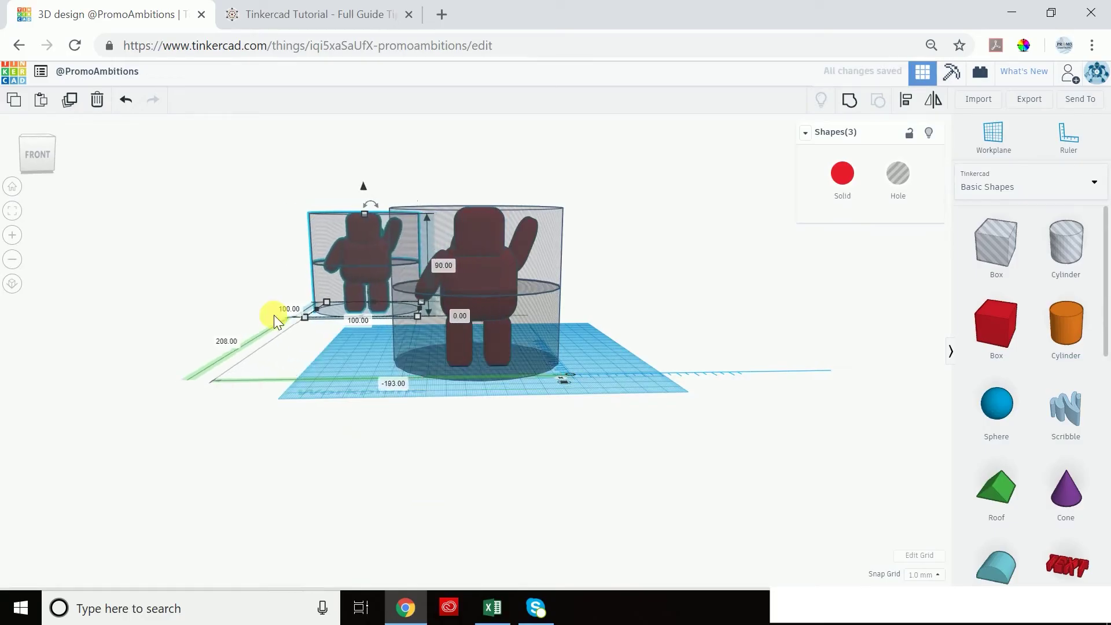
pyautogui.press('Left')
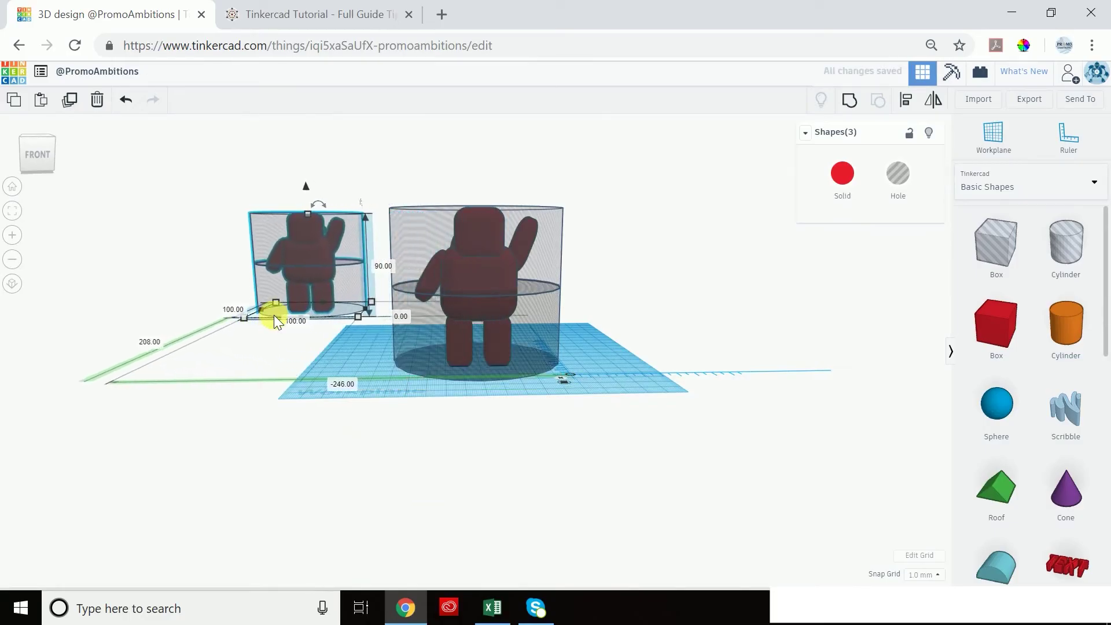
pyautogui.press('Down')
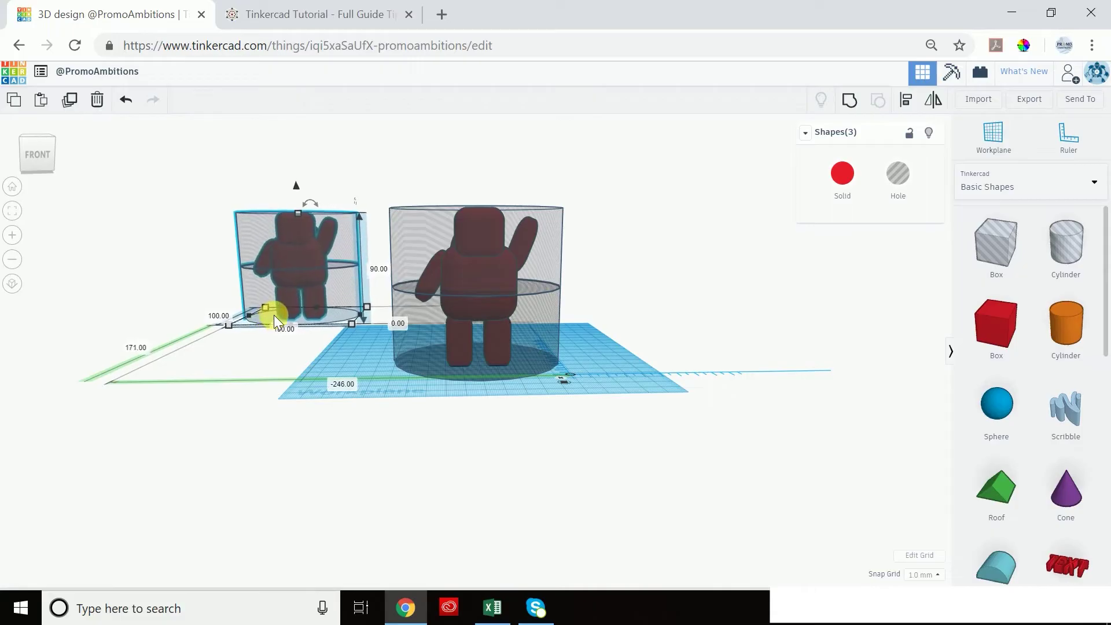
pyautogui.press('Down')
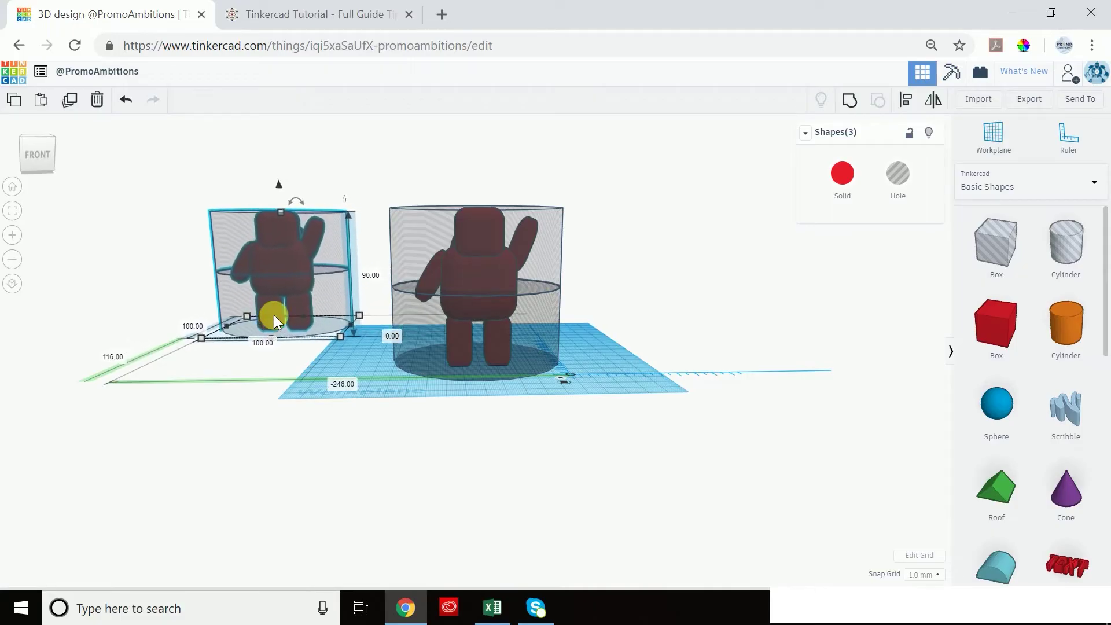
pyautogui.press('Down')
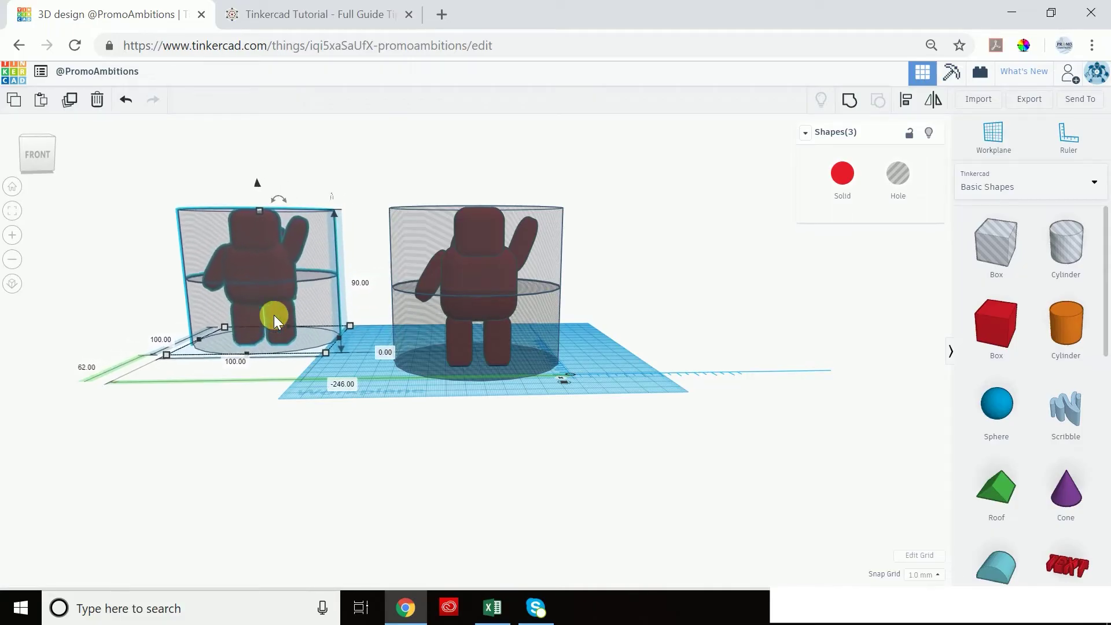
pyautogui.press('Down')
pyautogui.press('Down')
pyautogui.press('Down')
pyautogui.press('Down')
pyautogui.press('Down')
pyautogui.press('Down')
pyautogui.press('Down')
pyautogui.press('Down')
pyautogui.press('Down')
pyautogui.press('Down')
pyautogui.press('Down')
pyautogui.press('Down')
pyautogui.press('Down')
pyautogui.press('Down')
pyautogui.press('Down')
pyautogui.press('Down')
pyautogui.press('Down')
pyautogui.press('Down')
pyautogui.press('Down')
pyautogui.press('Down')
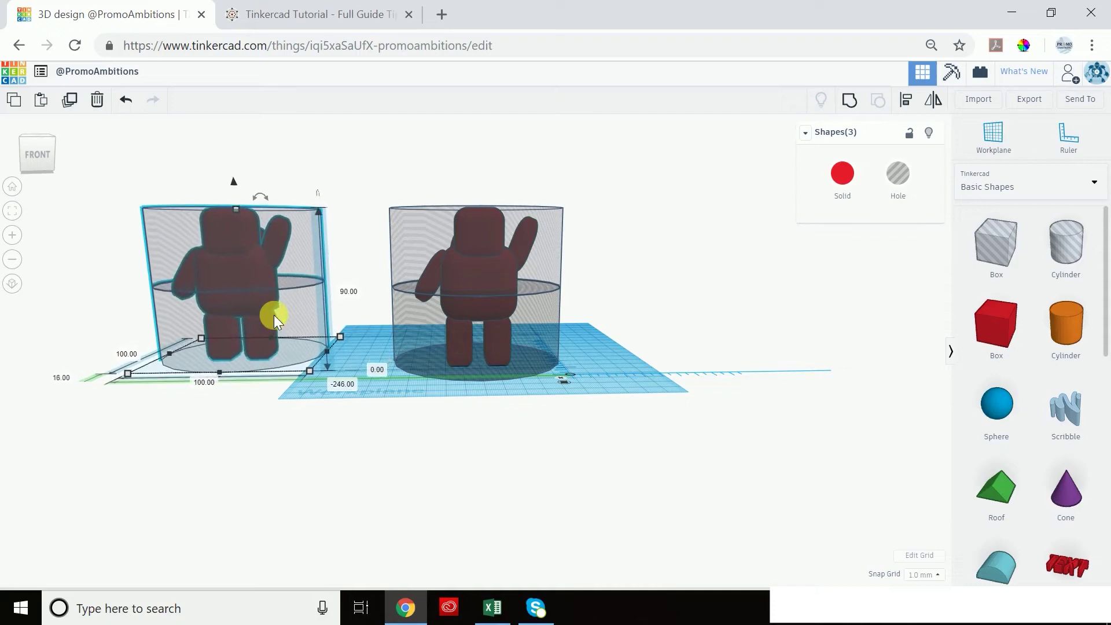
pyautogui.moveTo(643, 236); pyautogui.dragTo(625, 303, button='right')
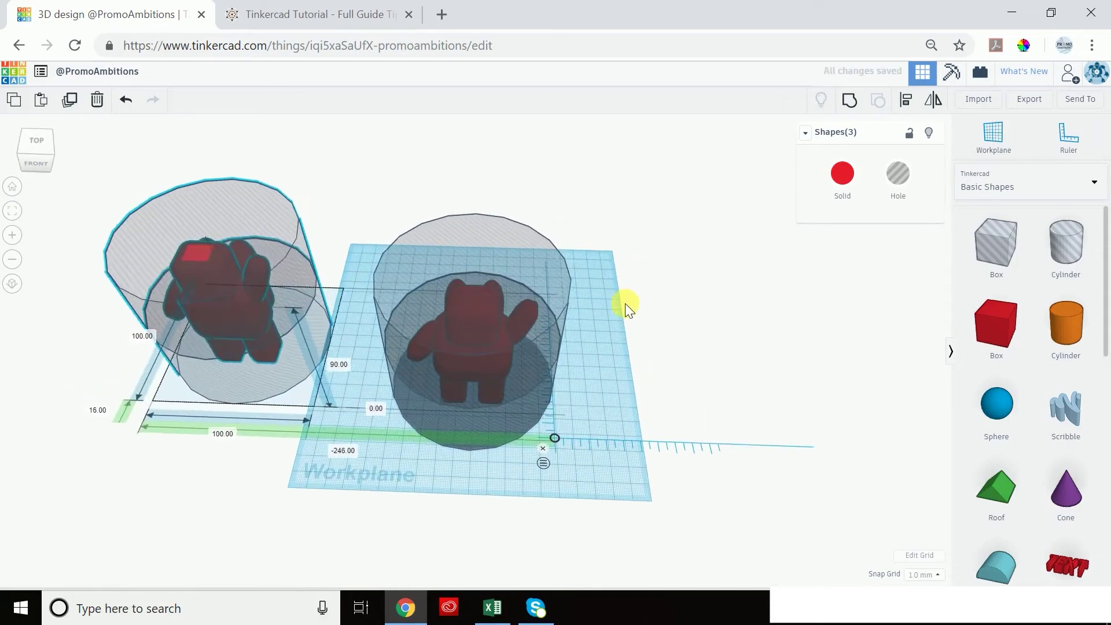
pyautogui.moveTo(613, 220); pyautogui.dragTo(669, 237, button='right')
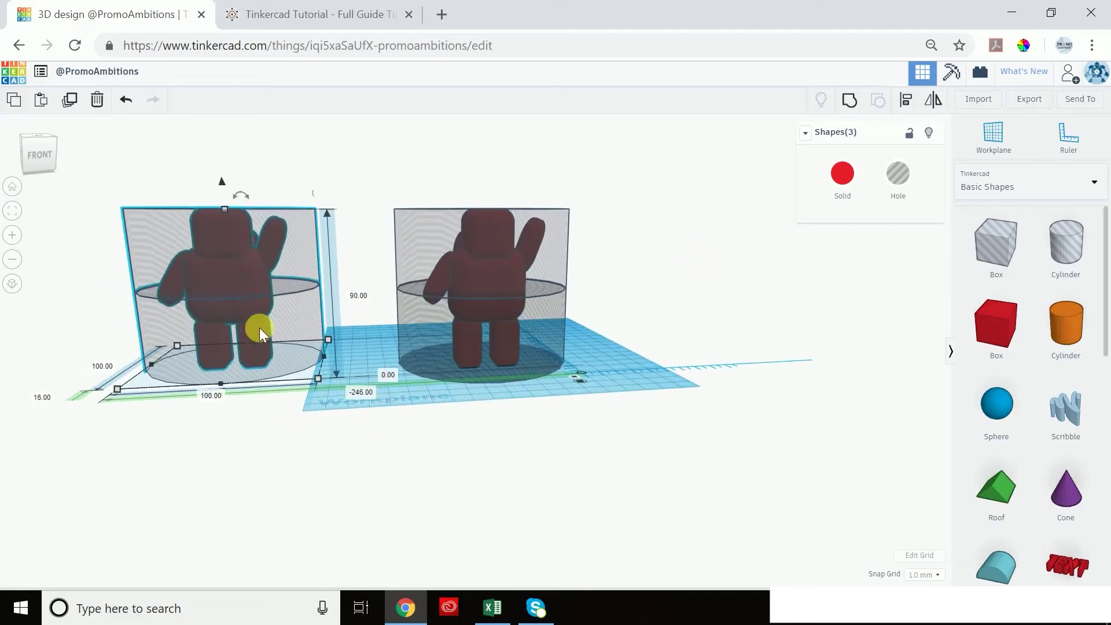
# - Revert both hole cylinders so each covers only half of its figure's height
pyautogui.click(366, 175)
pyautogui.click(311, 241)
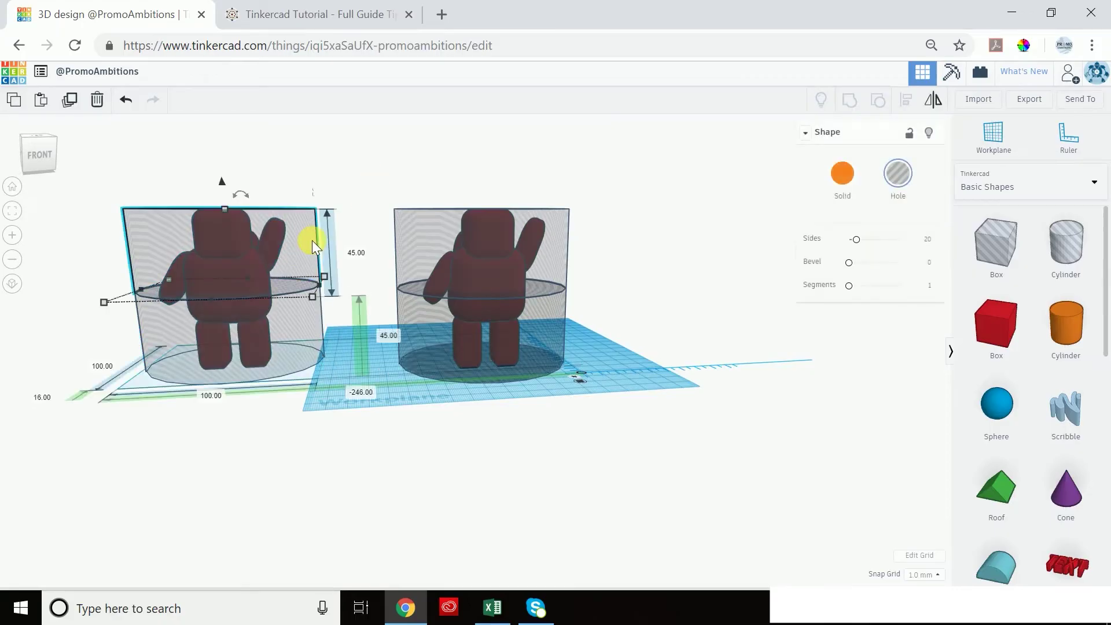
pyautogui.hotkey('ctrl', 'z')
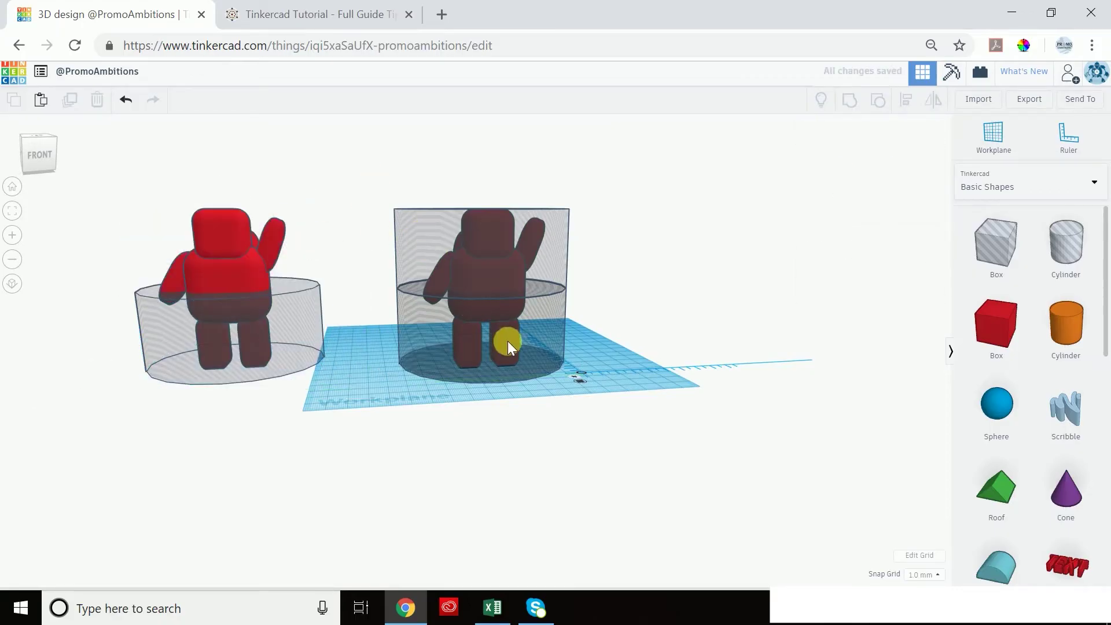
pyautogui.click(544, 331)
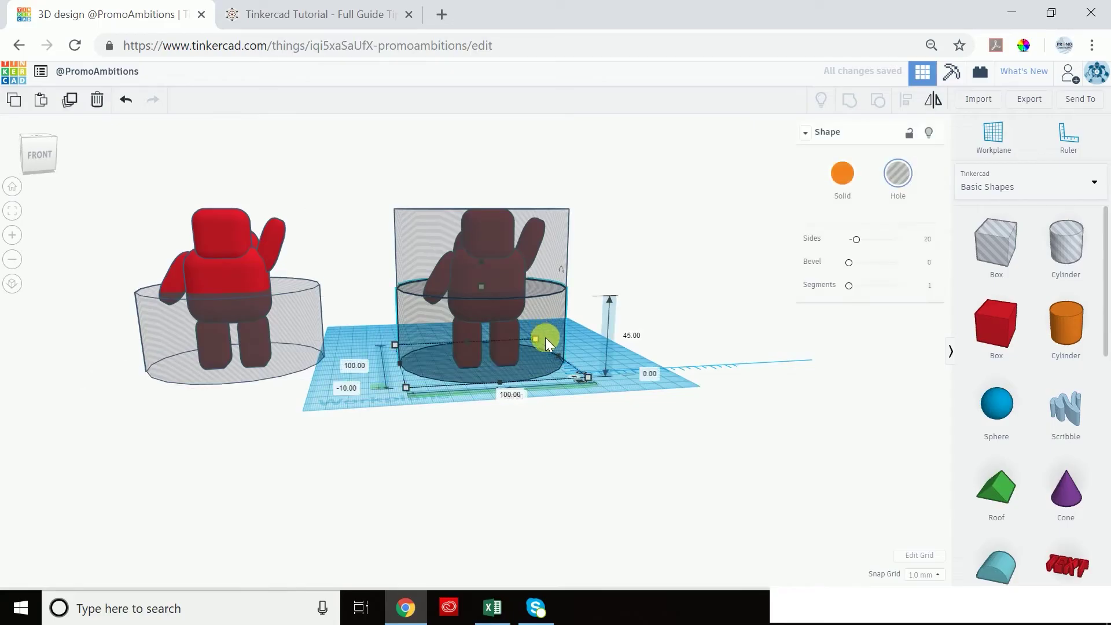
pyautogui.hotkey('ctrl', 'z')
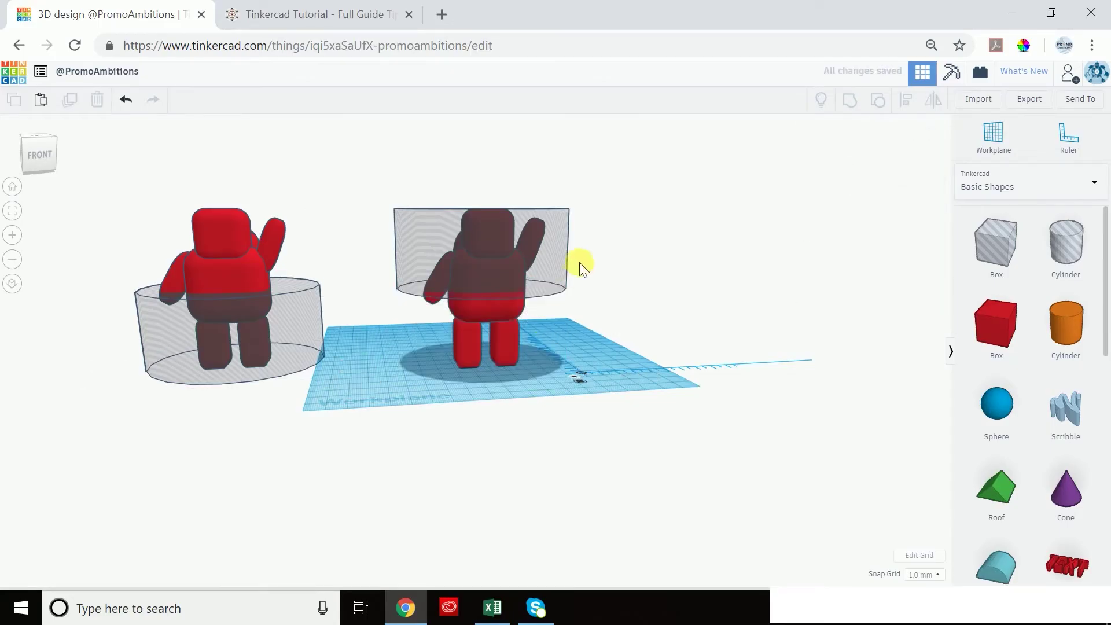
# - Group each figure with its hole, keeping the right copy's legs and the left copy's upper body
pyautogui.moveTo(610, 166); pyautogui.dragTo(428, 345)
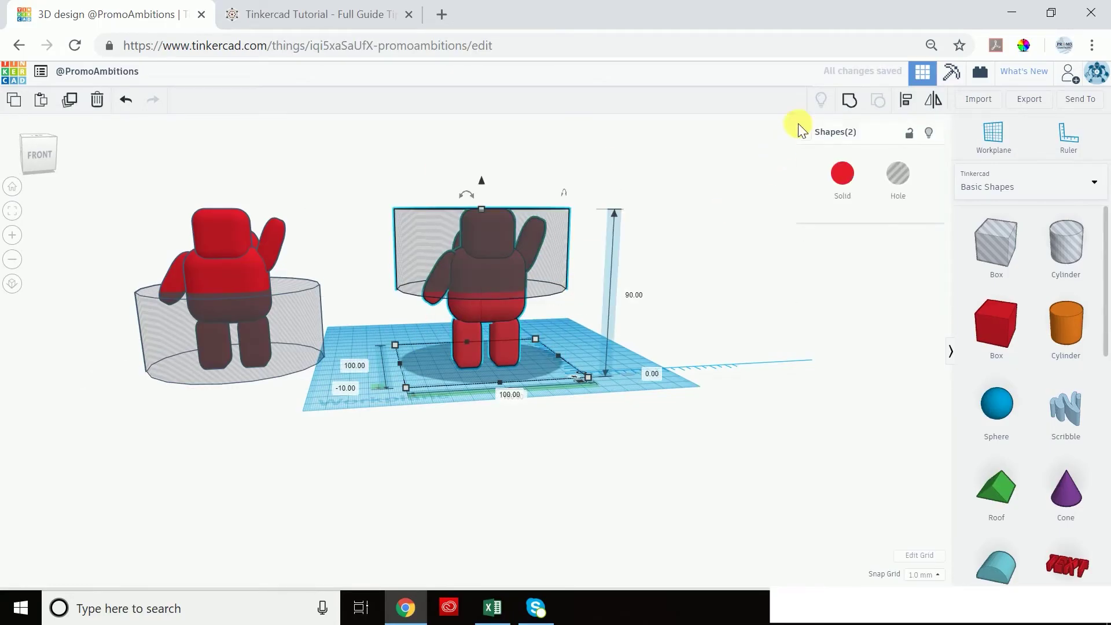
pyautogui.click(850, 104)
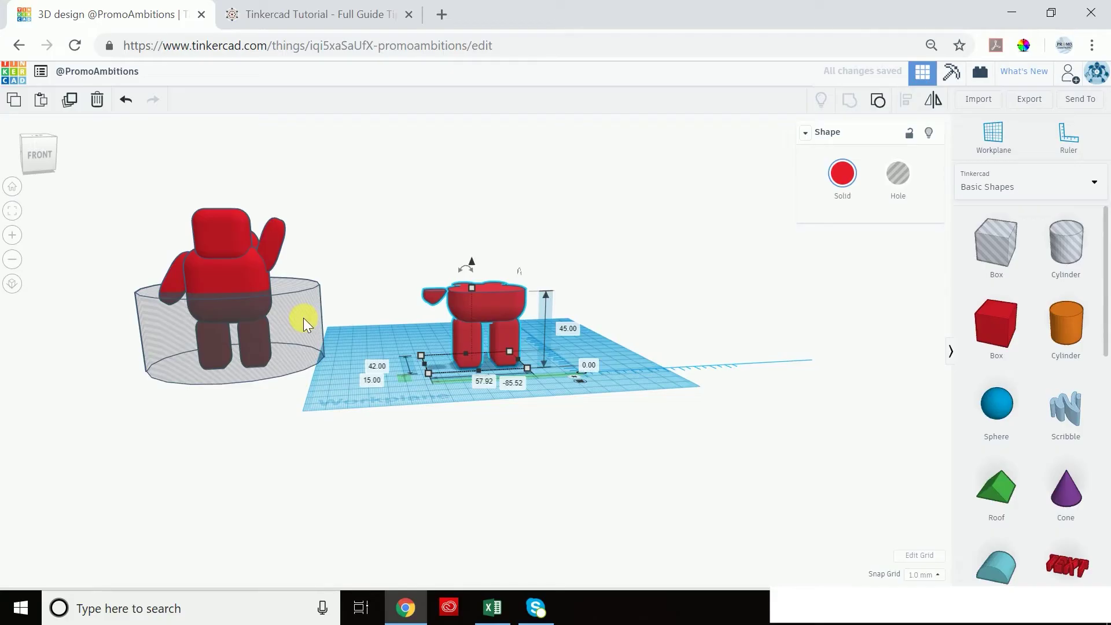
pyautogui.moveTo(331, 206); pyautogui.dragTo(158, 367)
pyautogui.click(850, 99)
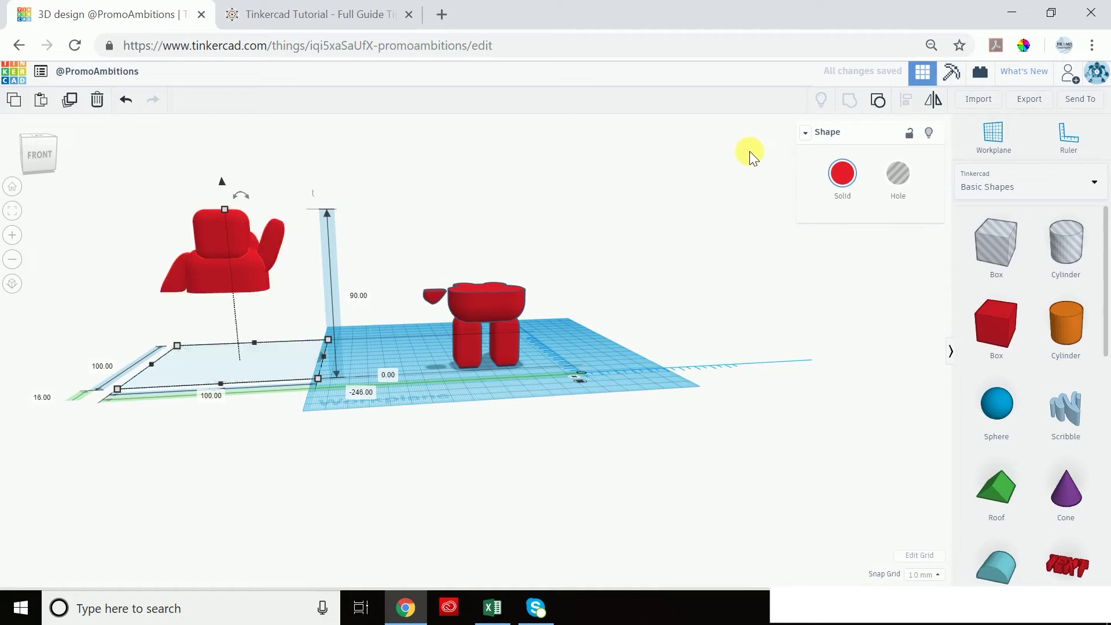
pyautogui.click(393, 172)
# - Drop the upper-body half flat onto the workplane with D and check it from underneath
pyautogui.moveTo(257, 252); pyautogui.dragTo(247, 258)
pyautogui.press('d')
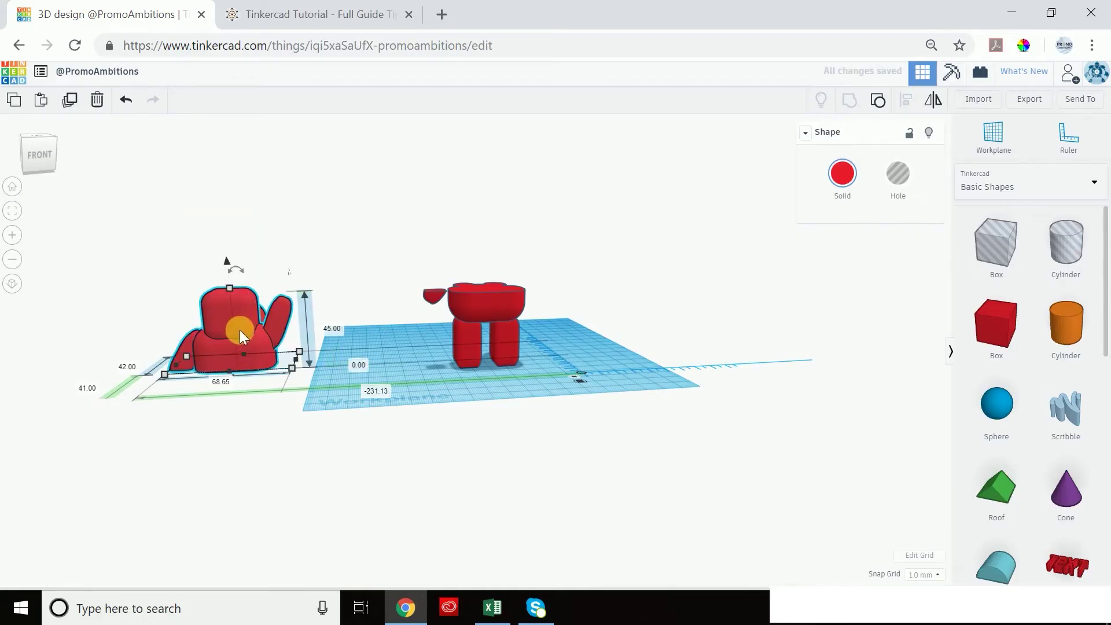
pyautogui.moveTo(234, 269); pyautogui.dragTo(226, 148)
pyautogui.press('d')
pyautogui.moveTo(297, 454)
pyautogui.mouseDown(button='right')
pyautogui.moveTo(370, 360)
pyautogui.moveTo(403, 280)
pyautogui.moveTo(411, 356)
pyautogui.moveTo(461, 433)
pyautogui.moveTo(335, 429)
pyautogui.moveTo(248, 442)
pyautogui.moveTo(278, 446)
pyautogui.mouseUp(button='right')
pyautogui.click(263, 322)
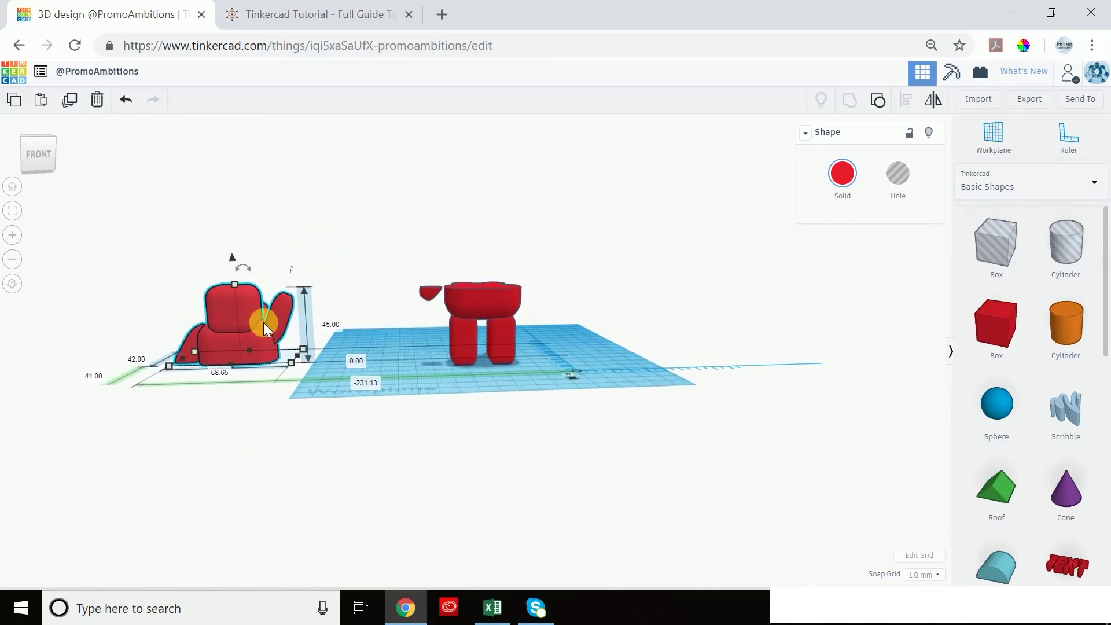
pyautogui.click(485, 290)
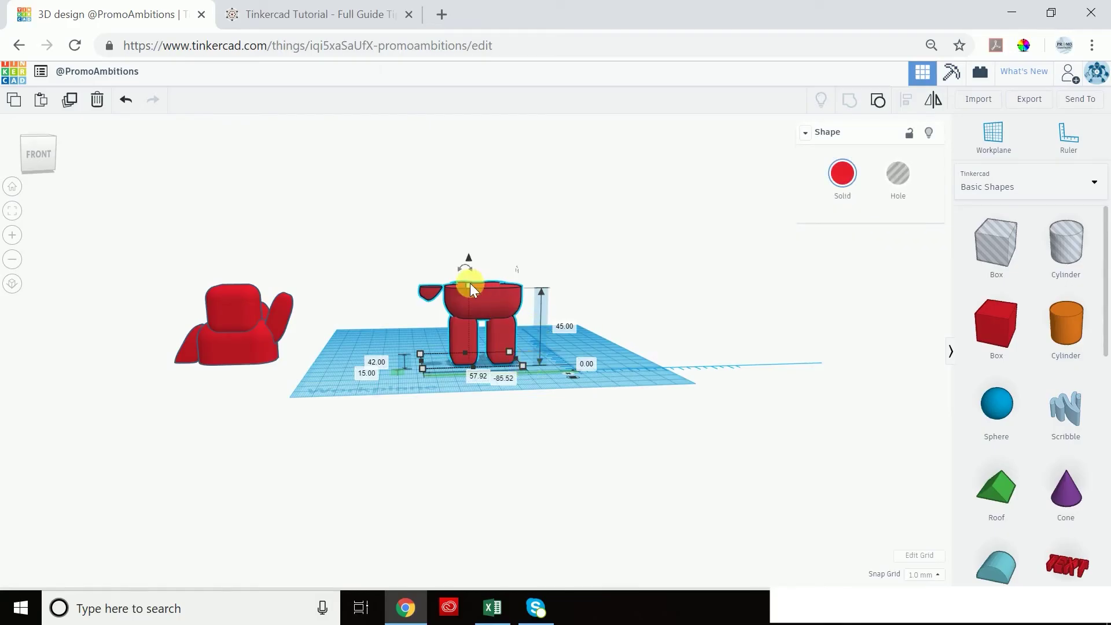
# - Rotate the leg half 180° and drop it onto the workplane with D
pyautogui.moveTo(467, 262); pyautogui.dragTo(460, 360)
pyautogui.moveTo(445, 388); pyautogui.dragTo(431, 404, button='right')
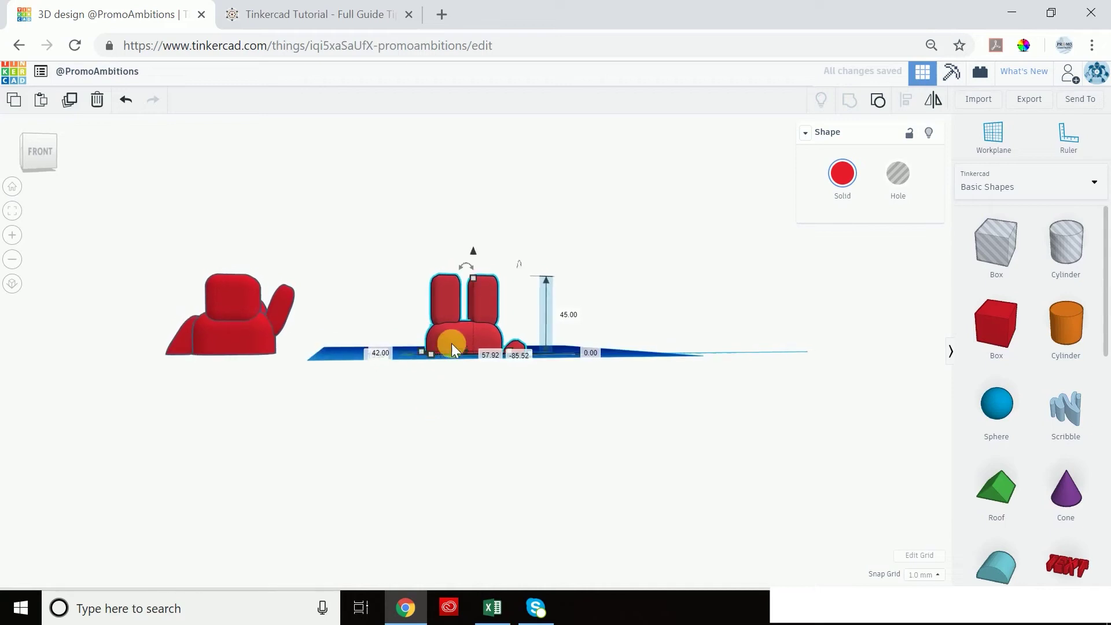
pyautogui.moveTo(474, 253); pyautogui.dragTo(488, 209)
pyautogui.press('d')
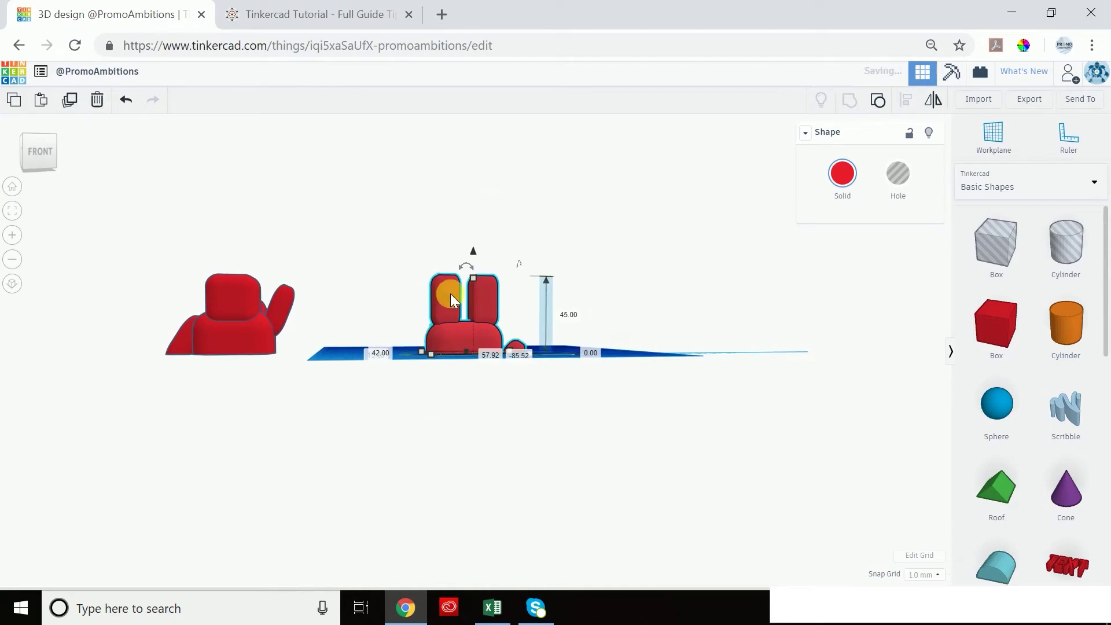
pyautogui.moveTo(377, 506); pyautogui.dragTo(323, 466, button='right')
# - Nudge the upper-body half two steps right toward the flipped leg half
pyautogui.click(262, 351)
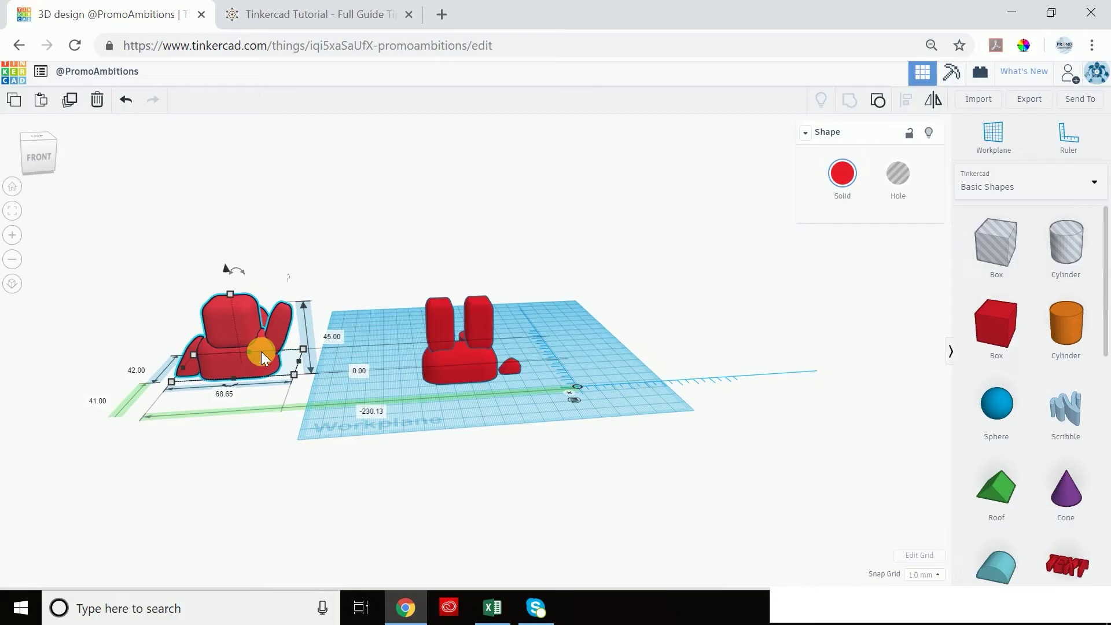
pyautogui.press('Right')
pyautogui.press('Right')
pyautogui.press('Right')
pyautogui.press('Right')
pyautogui.press('Right')
pyautogui.press('Right')
pyautogui.press('Right')
pyautogui.press('Right')
pyautogui.press('Right')
pyautogui.press('Right')
pyautogui.press('Right')
pyautogui.press('Right')
pyautogui.press('Right')
pyautogui.press('Right')
pyautogui.press('Right')
pyautogui.press('Right')
pyautogui.press('Right')
pyautogui.press('Right')
pyautogui.press('Right')
pyautogui.press('Right')
pyautogui.press('Right')
pyautogui.press('Right')
pyautogui.press('Right')
pyautogui.press('Right')
pyautogui.press('Right')
pyautogui.press('Right')
pyautogui.press('Right')
pyautogui.press('Right')
pyautogui.press('Right')
pyautogui.press('Right')
pyautogui.press('Right')
pyautogui.press('Right')
pyautogui.press('Right')
pyautogui.press('Right')
pyautogui.press('Right')
pyautogui.press('Right')
pyautogui.press('Right')
pyautogui.press('Right')
pyautogui.press('Right')
pyautogui.press('Right')
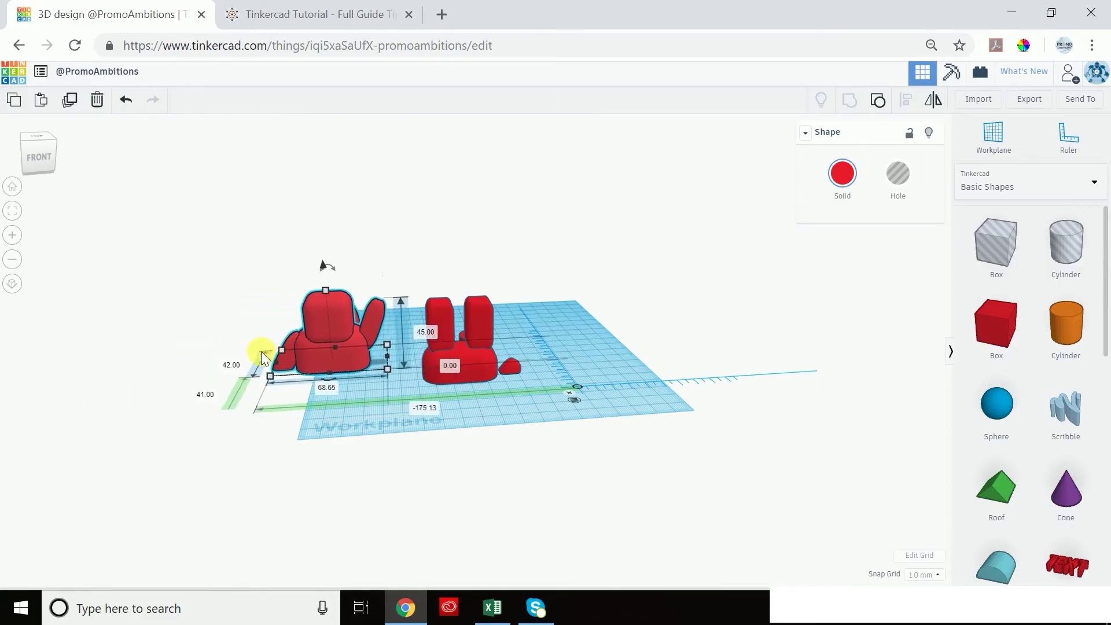
pyautogui.press('Right')
pyautogui.press('Right')
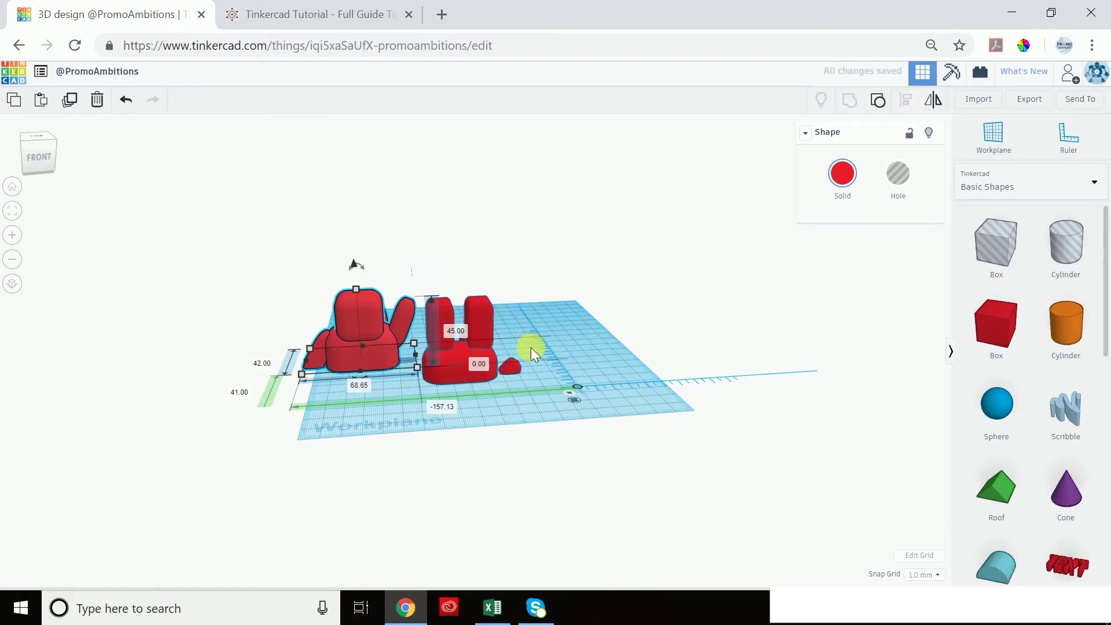
pyautogui.moveTo(529, 347); pyautogui.dragTo(470, 359, button='right')
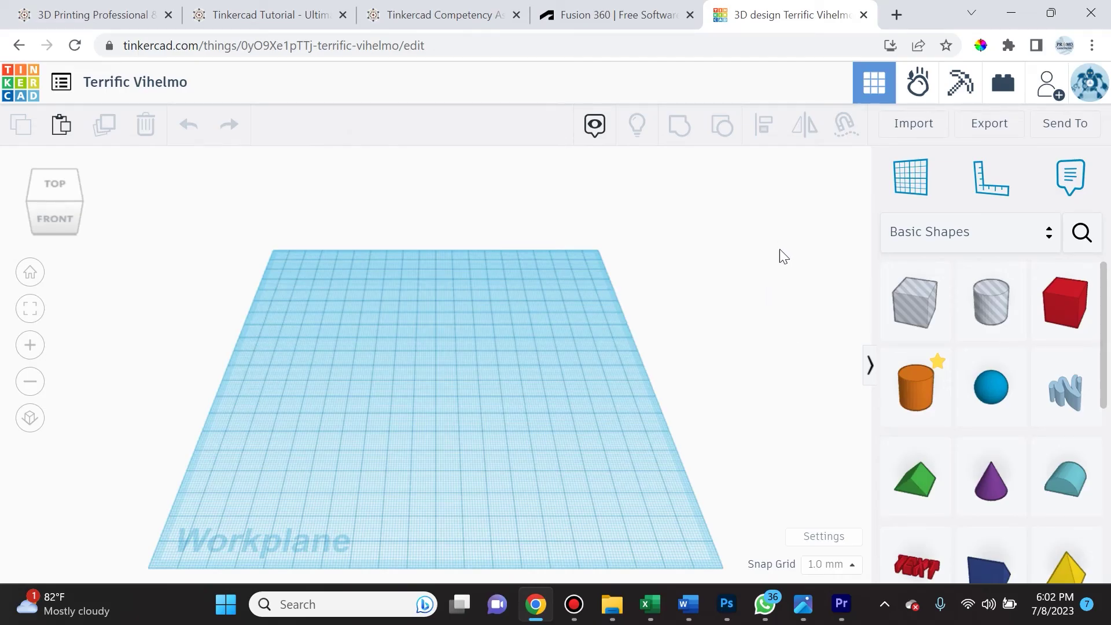
# - Look over the Import, Export and Send To options, then switch to the PromoAmbitions tab
pyautogui.click(909, 132)
pyautogui.click(990, 125)
pyautogui.click(991, 129)
pyautogui.click(1077, 126)
pyautogui.click(1065, 125)
pyautogui.moveTo(733, 296); pyautogui.dragTo(736, 417)
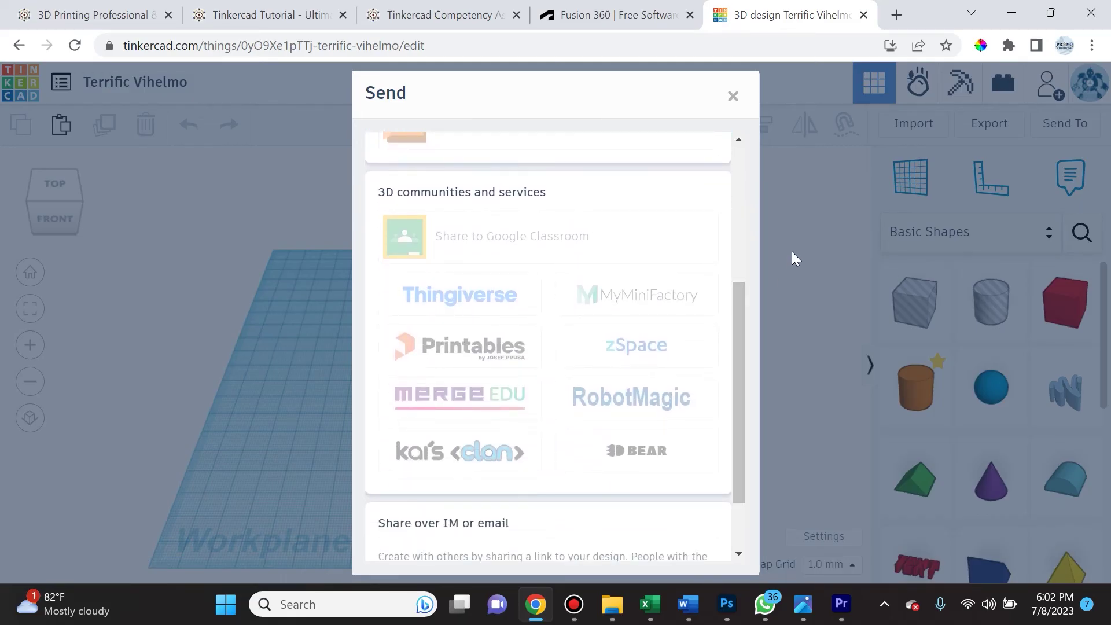
pyautogui.click(72, 17)
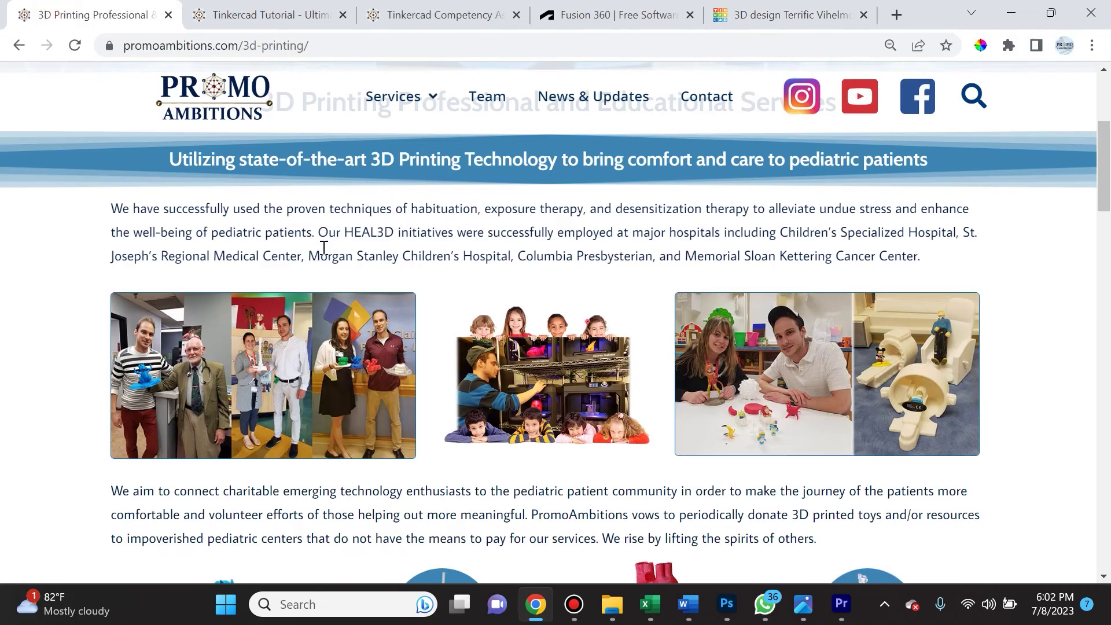
# - Go to the PromoAmbitions home page and open Services > 3D Printing
pyautogui.scroll(5, 323, 249)
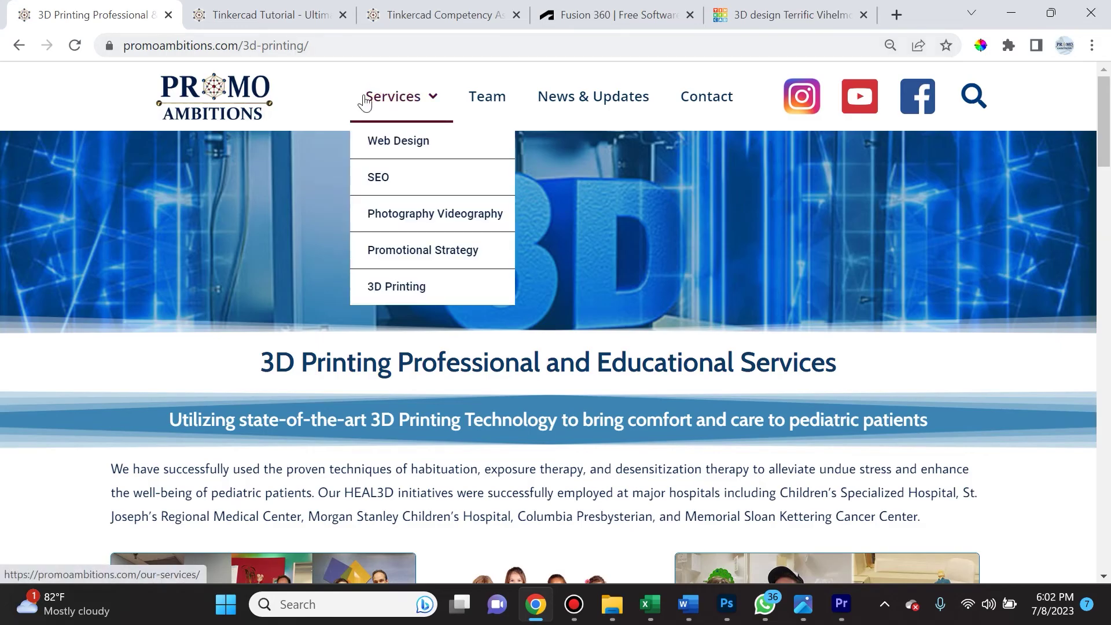
pyautogui.click(214, 95)
pyautogui.moveTo(376, 111)
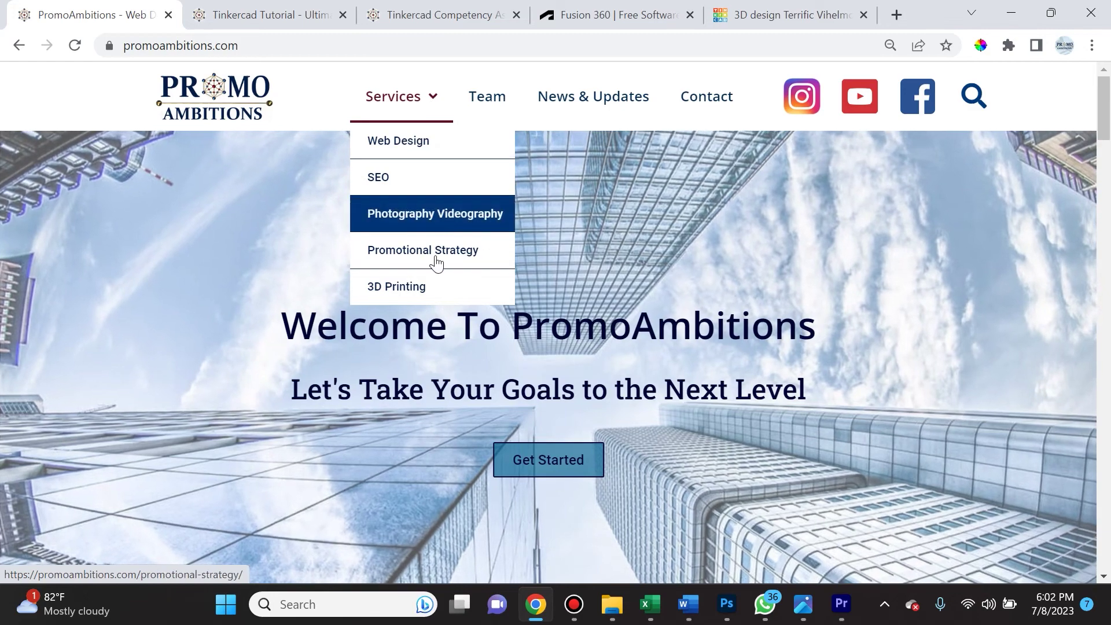
pyautogui.click(434, 283)
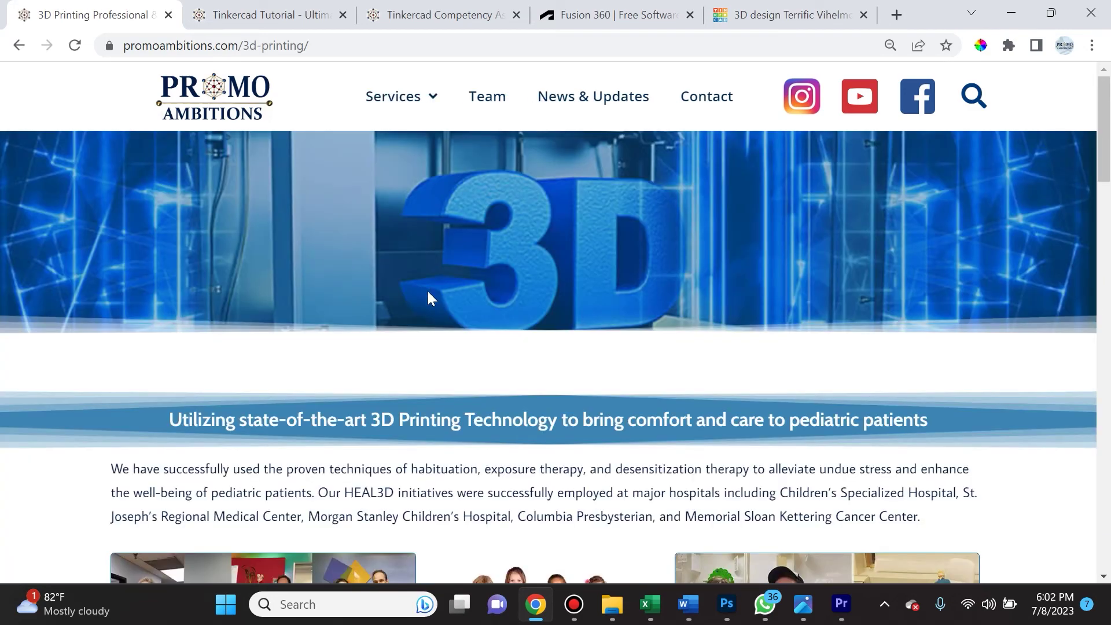
# - Read through the 3D Printing services page, then bring up the Tinkercad Tutorial article
pyautogui.scroll(-3, 428, 290)
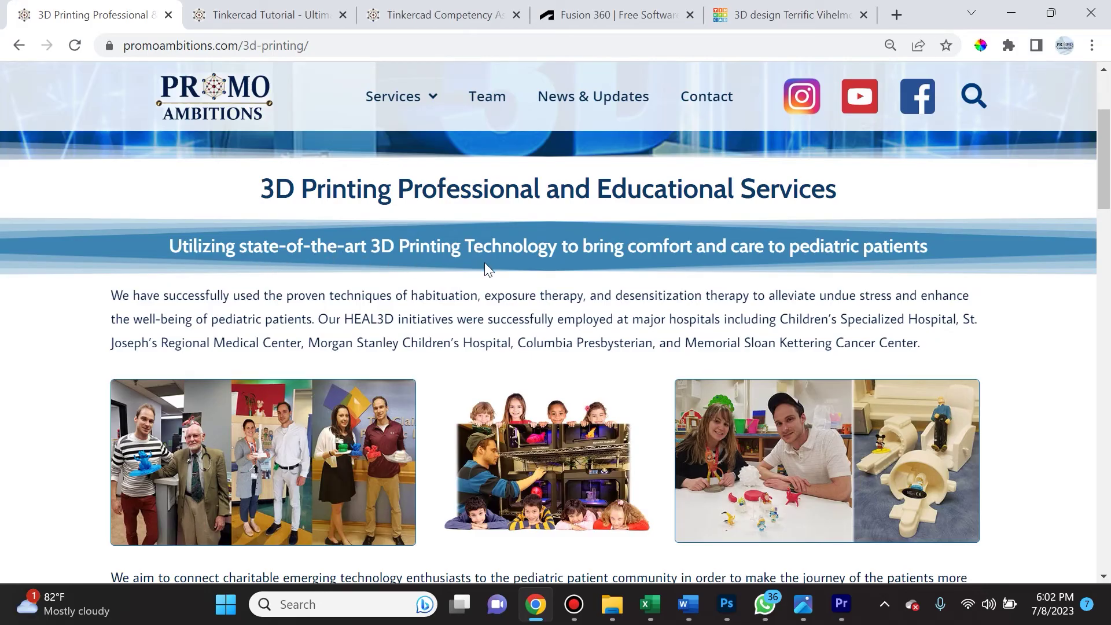
pyautogui.scroll(-2, 472, 245)
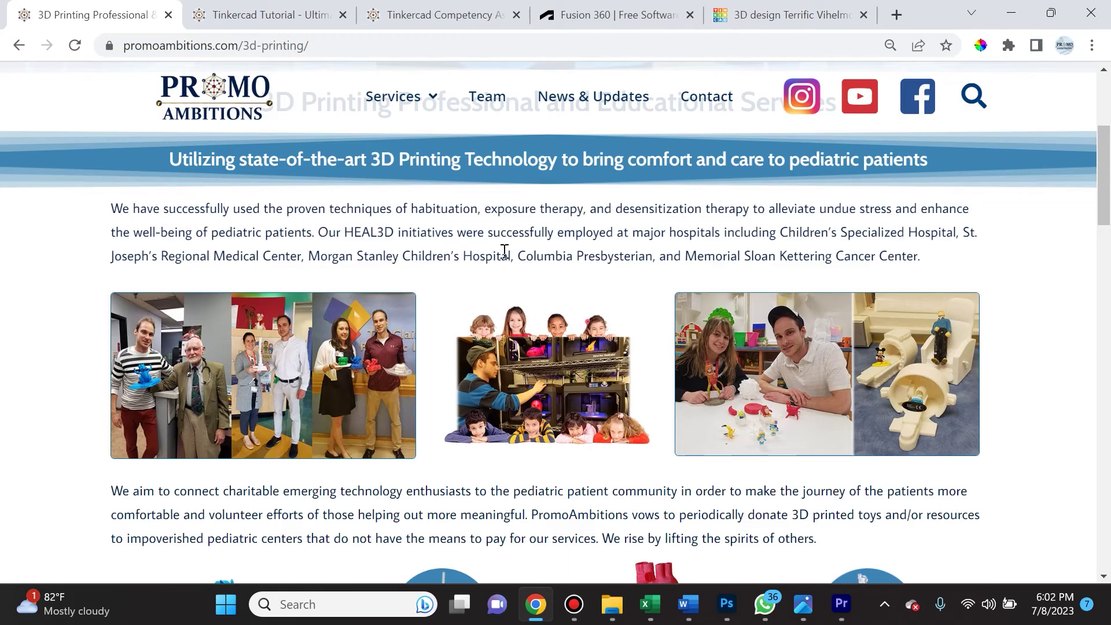
pyautogui.scroll(-1, 502, 301)
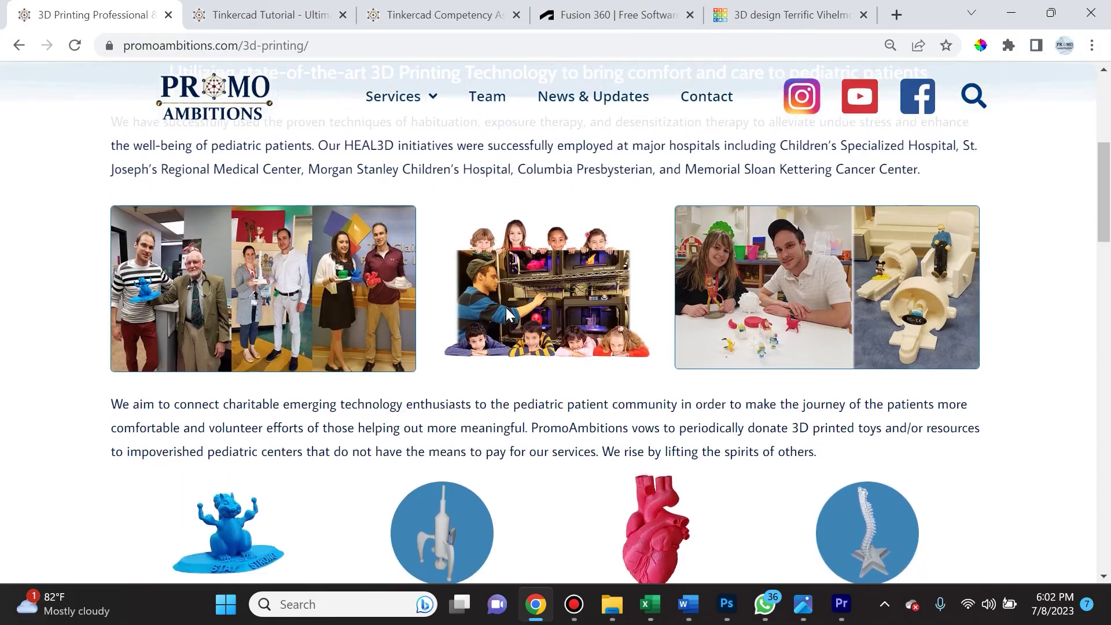
pyautogui.scroll(1, 533, 403)
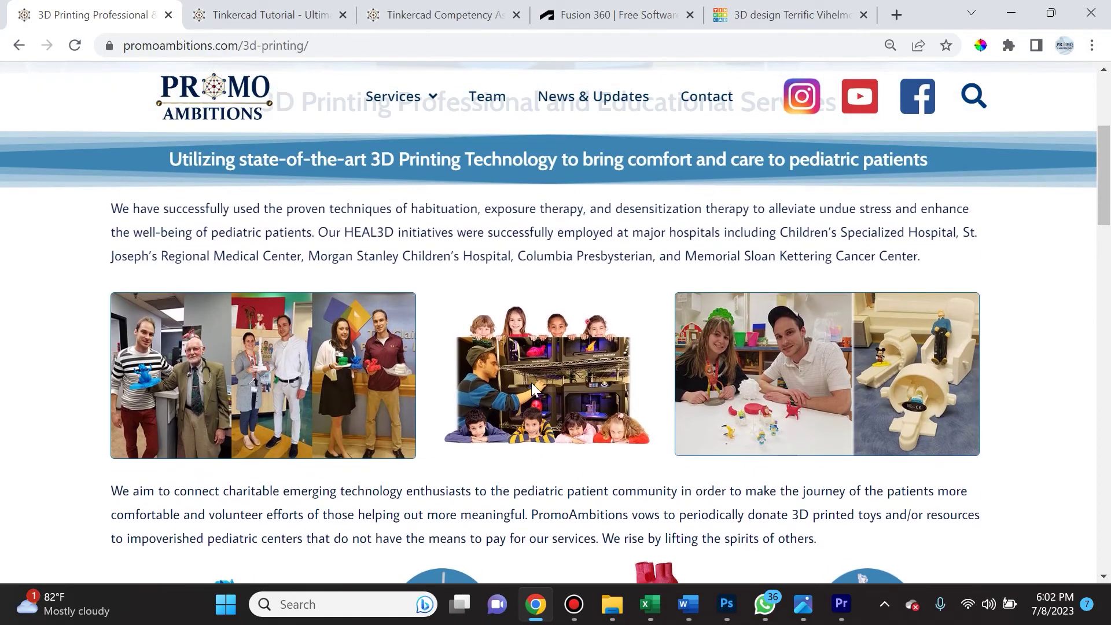
pyautogui.scroll(-10, 532, 383)
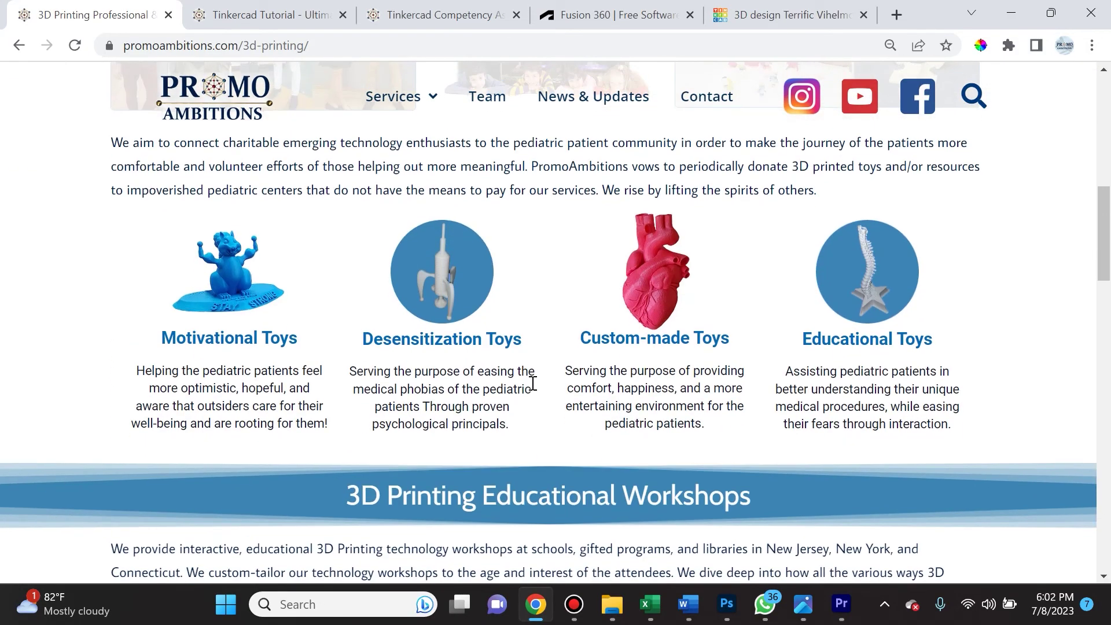
pyautogui.scroll(-1, 532, 384)
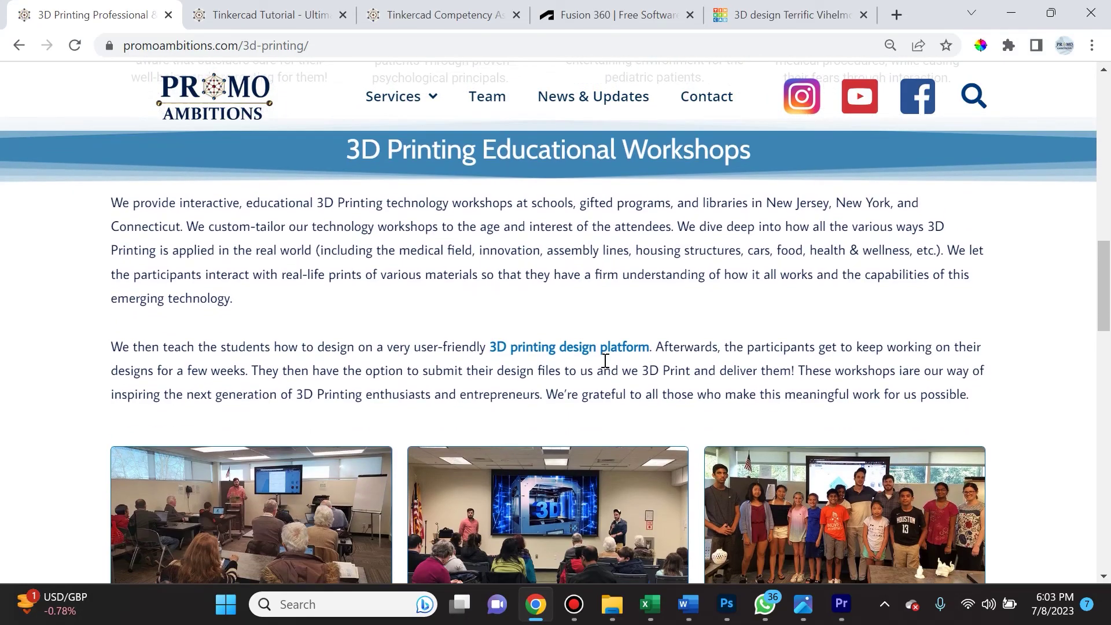
pyautogui.moveTo(1106, 274); pyautogui.dragTo(1108, 99)
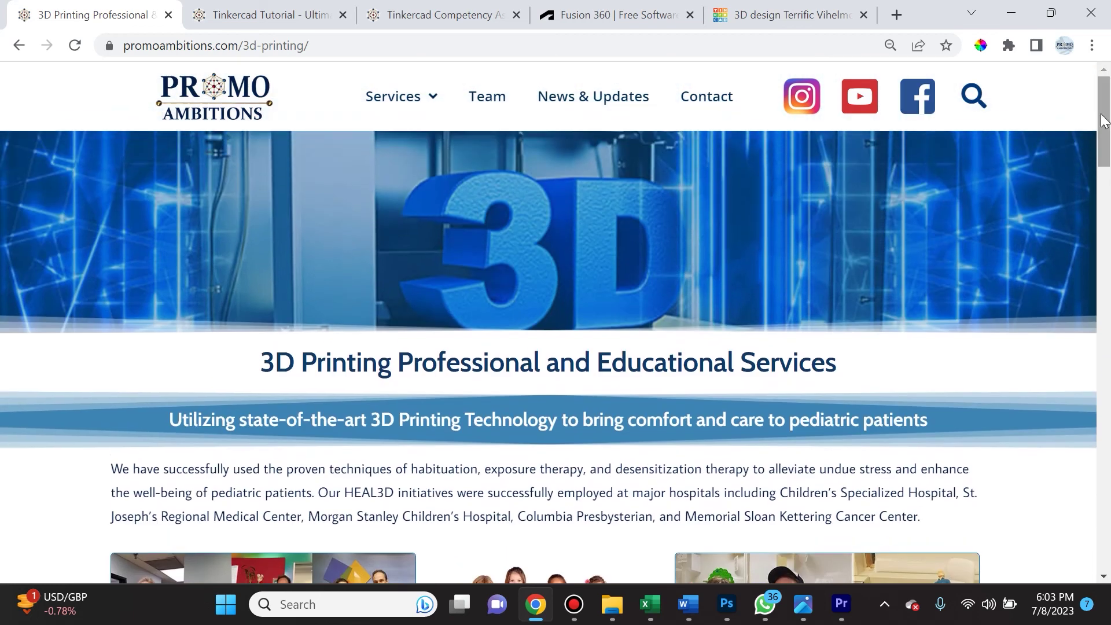
pyautogui.click(255, 9)
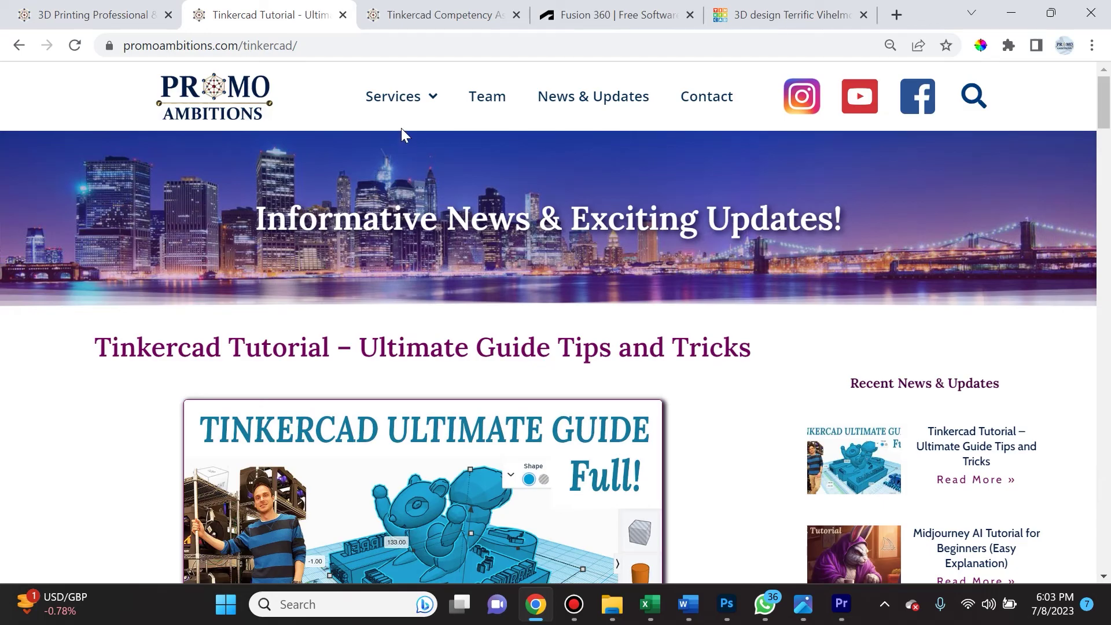
# - Scroll through the Tinkercad Tutorial article
pyautogui.scroll(-3, 422, 181)
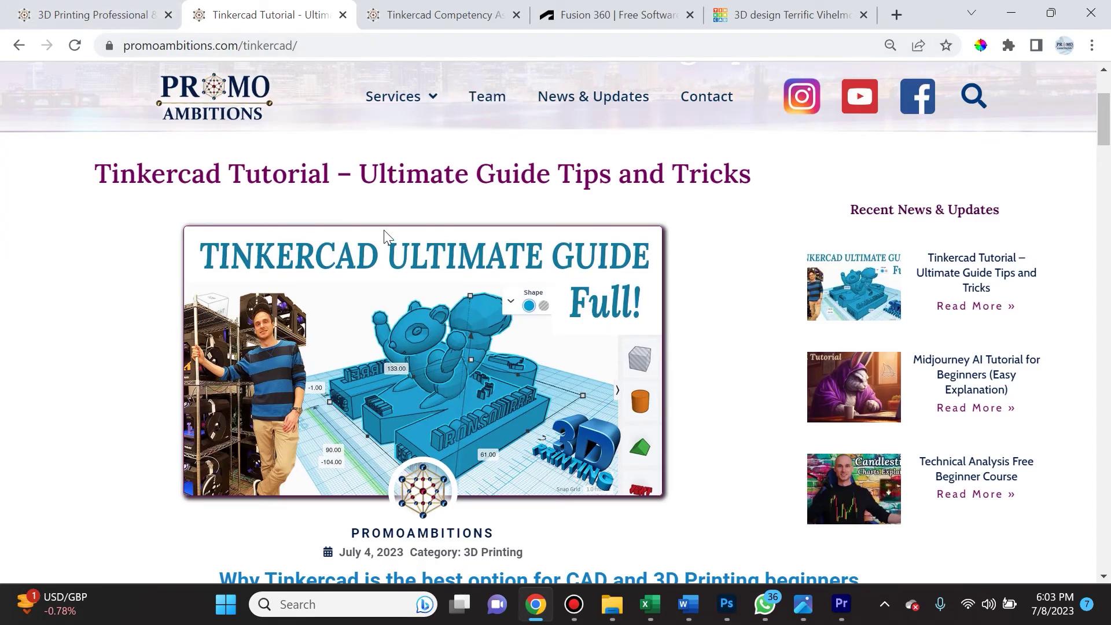
pyautogui.scroll(-7, 384, 230)
pyautogui.scroll(6, 434, 292)
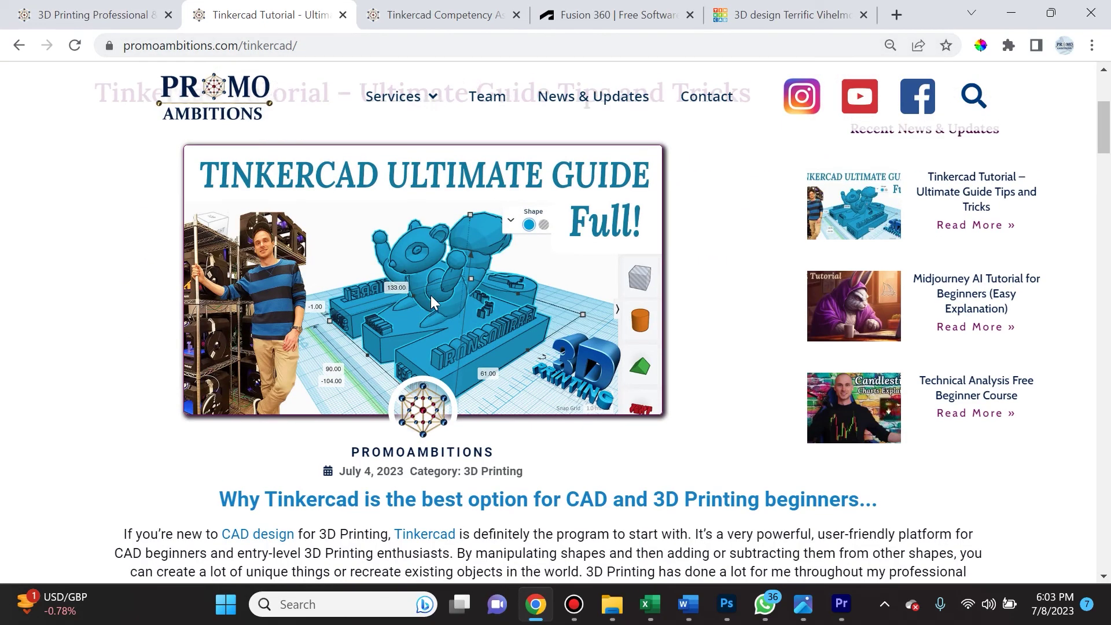
pyautogui.scroll(3, 431, 295)
# - Browse the Tinkercad Competency Assessment Exercises page, then switch to the Fusion 360 education page
pyautogui.click(430, 13)
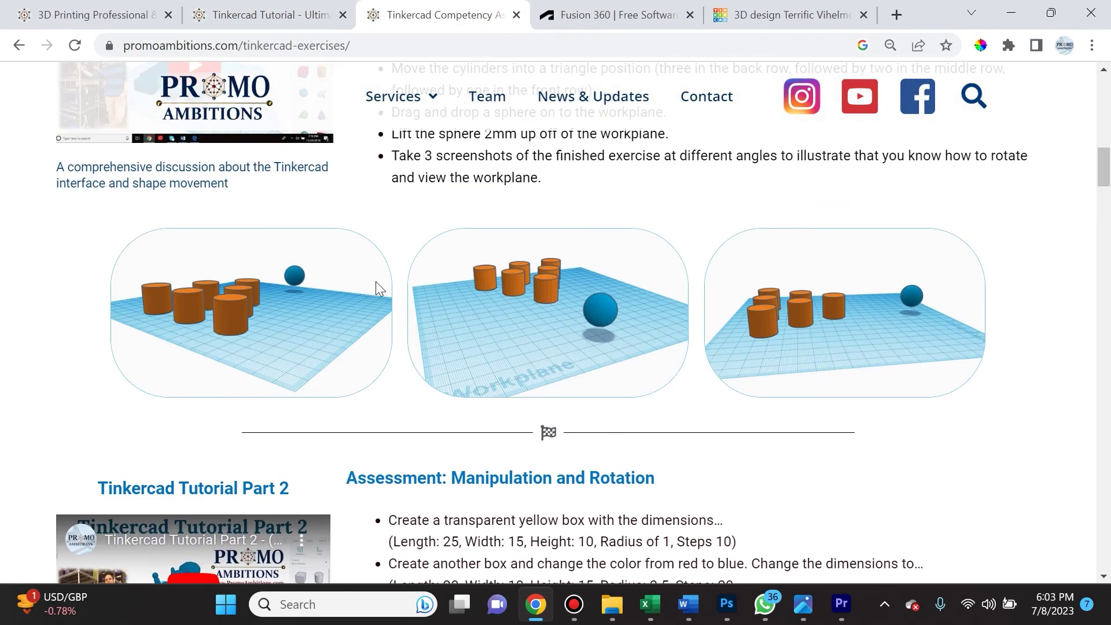
pyautogui.scroll(3, 376, 281)
pyautogui.scroll(10, 193, 73)
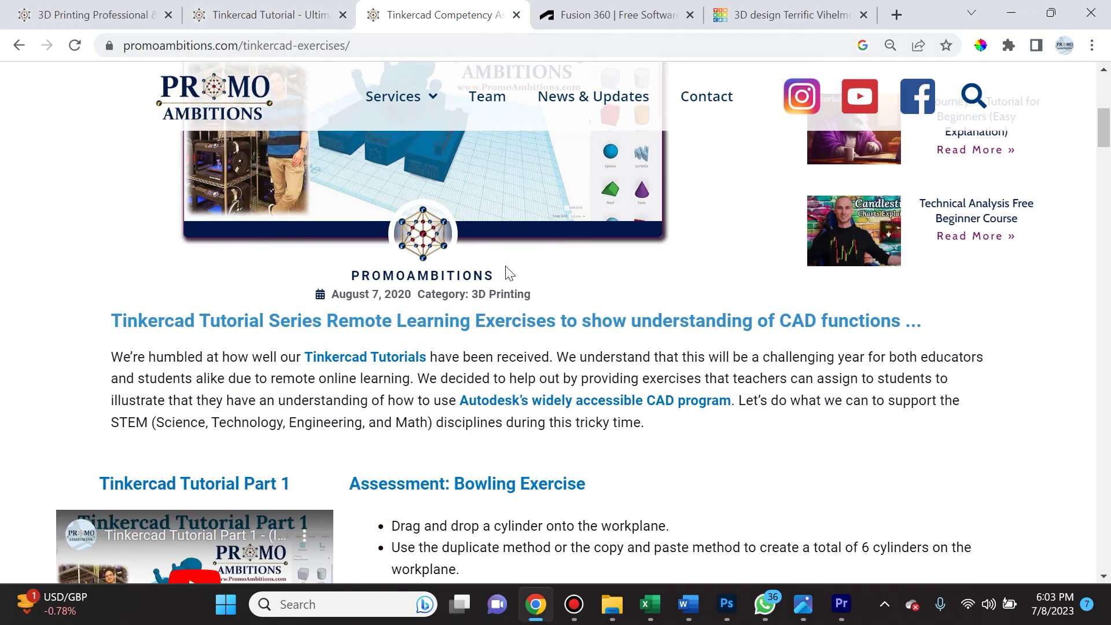
pyautogui.scroll(6, 542, 317)
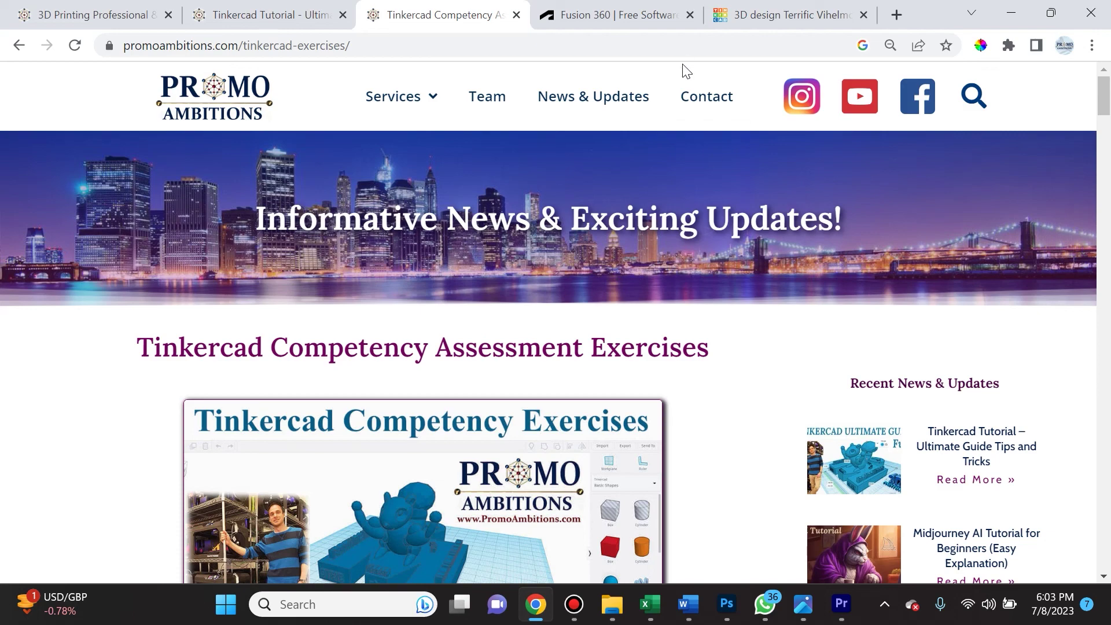
pyautogui.click(631, 16)
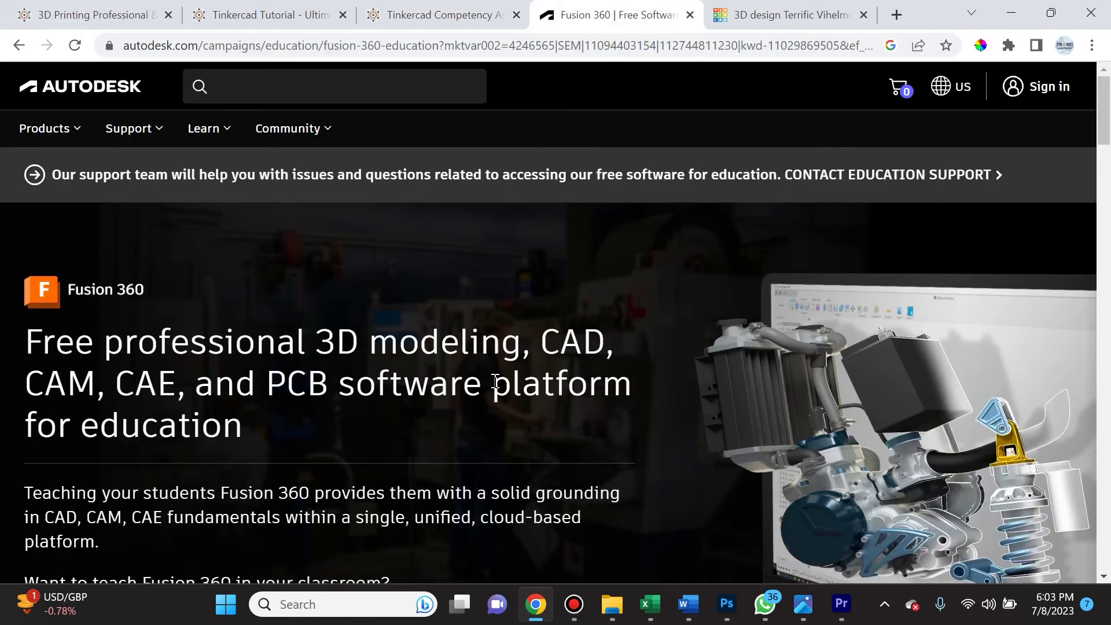
pyautogui.scroll(-9, 451, 241)
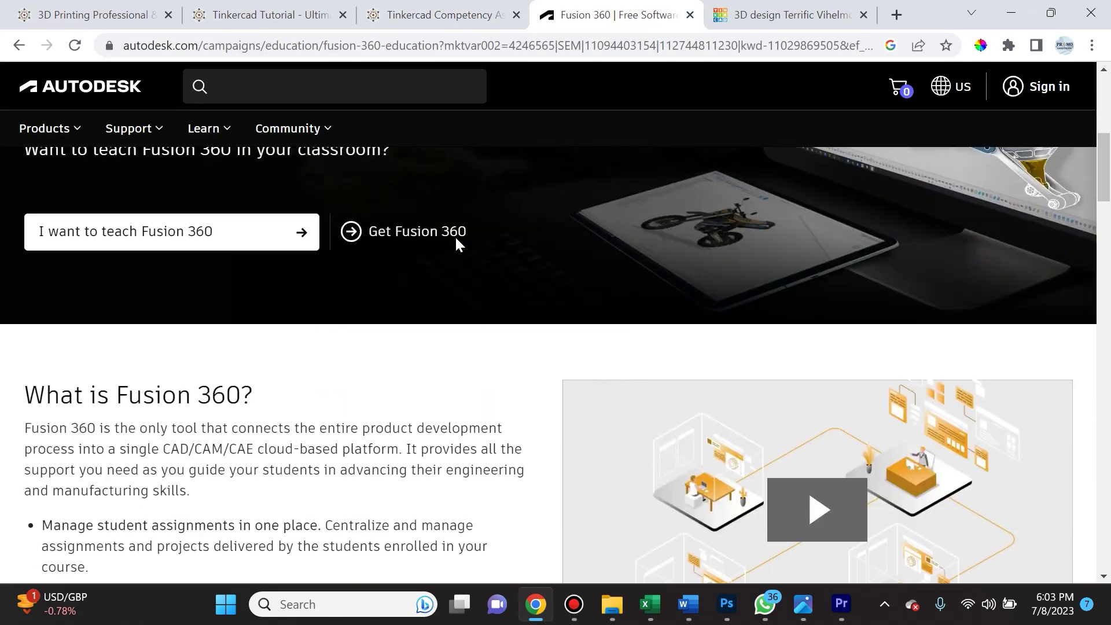
pyautogui.scroll(9, 478, 268)
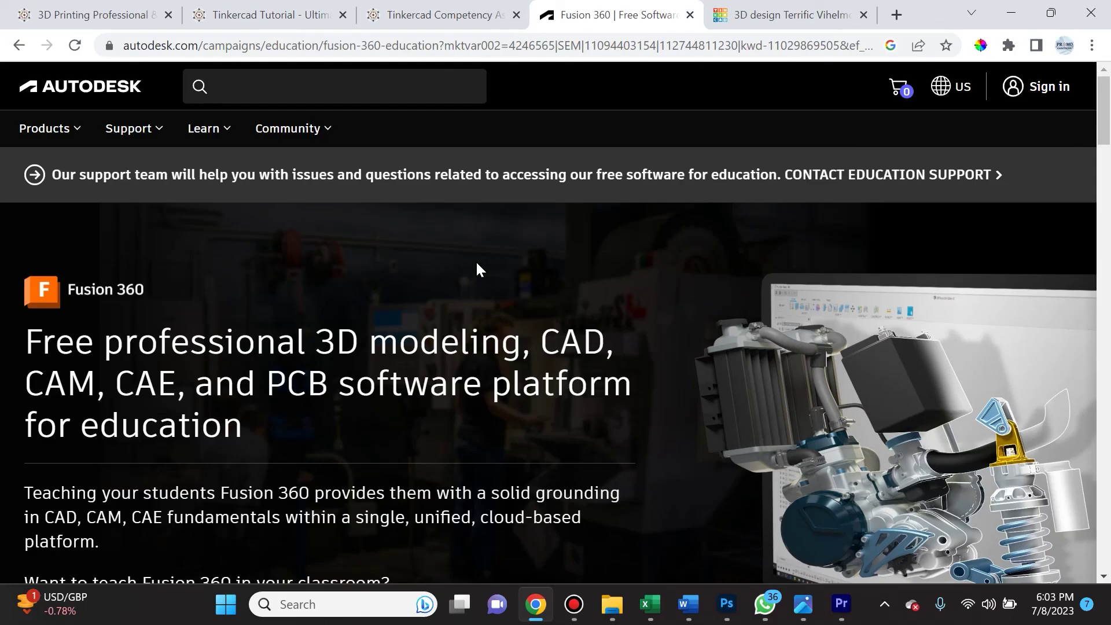
pyautogui.scroll(-10, 477, 268)
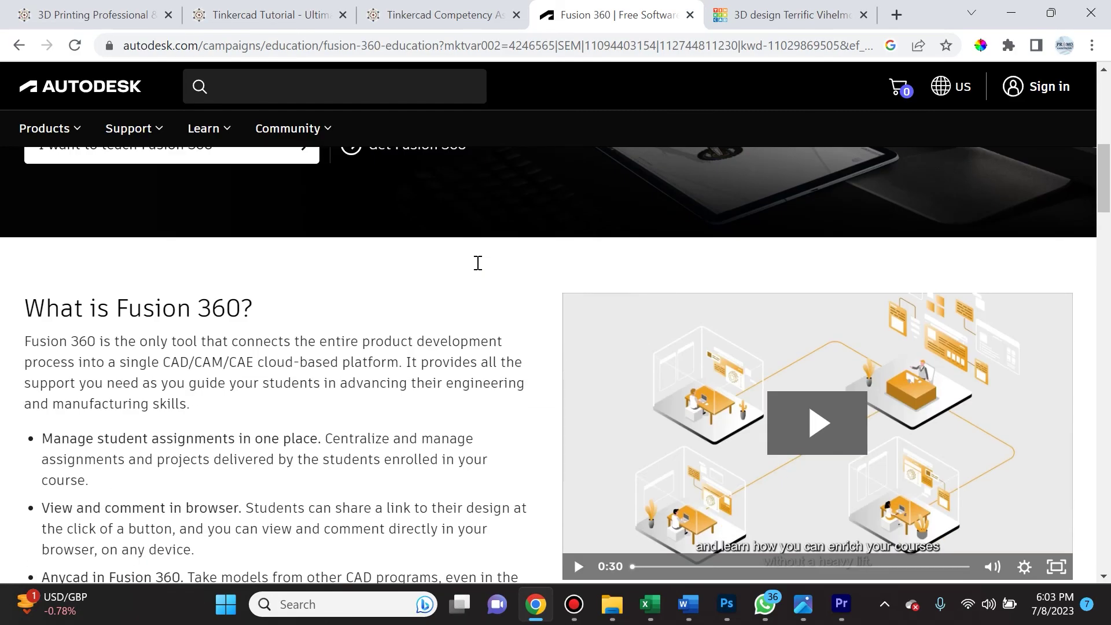
pyautogui.scroll(-3, 477, 263)
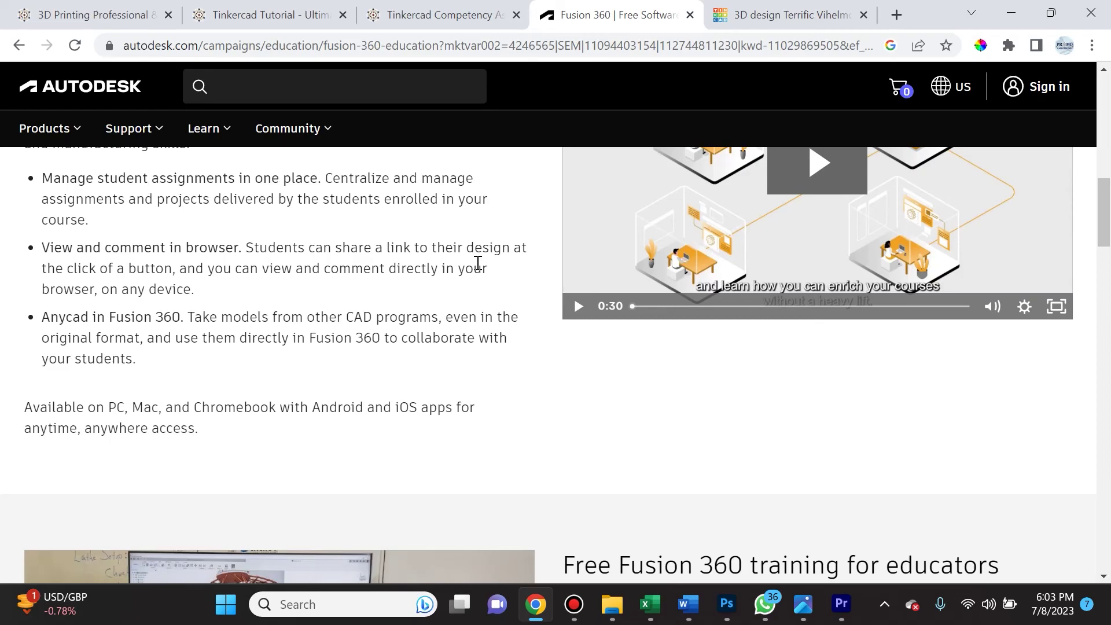
pyautogui.scroll(-3, 478, 263)
pyautogui.scroll(-3, 477, 267)
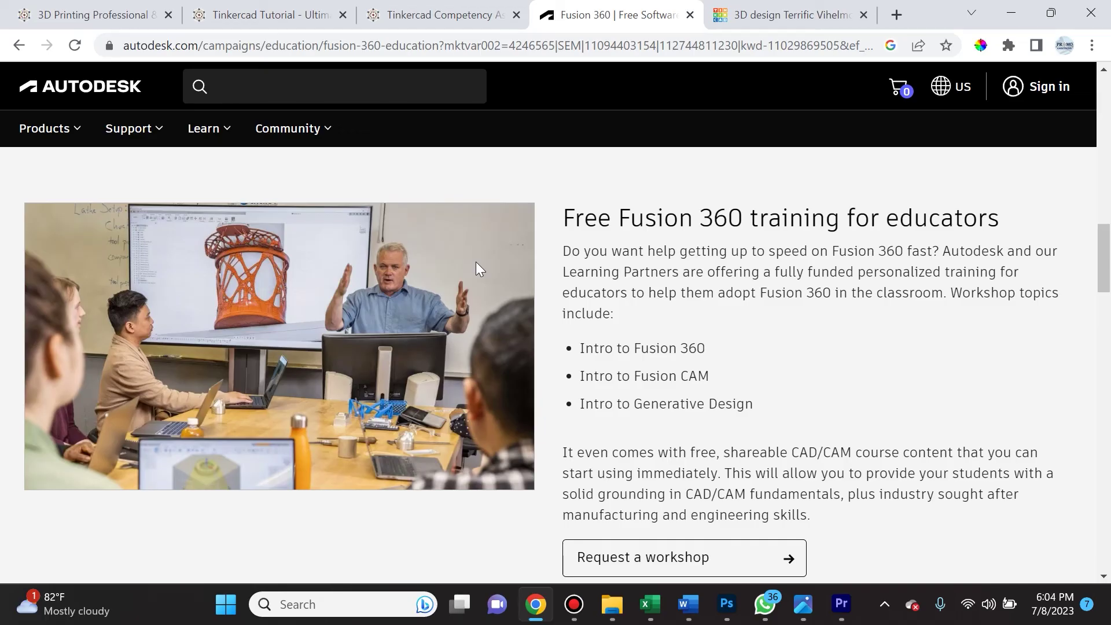
pyautogui.scroll(-3, 478, 249)
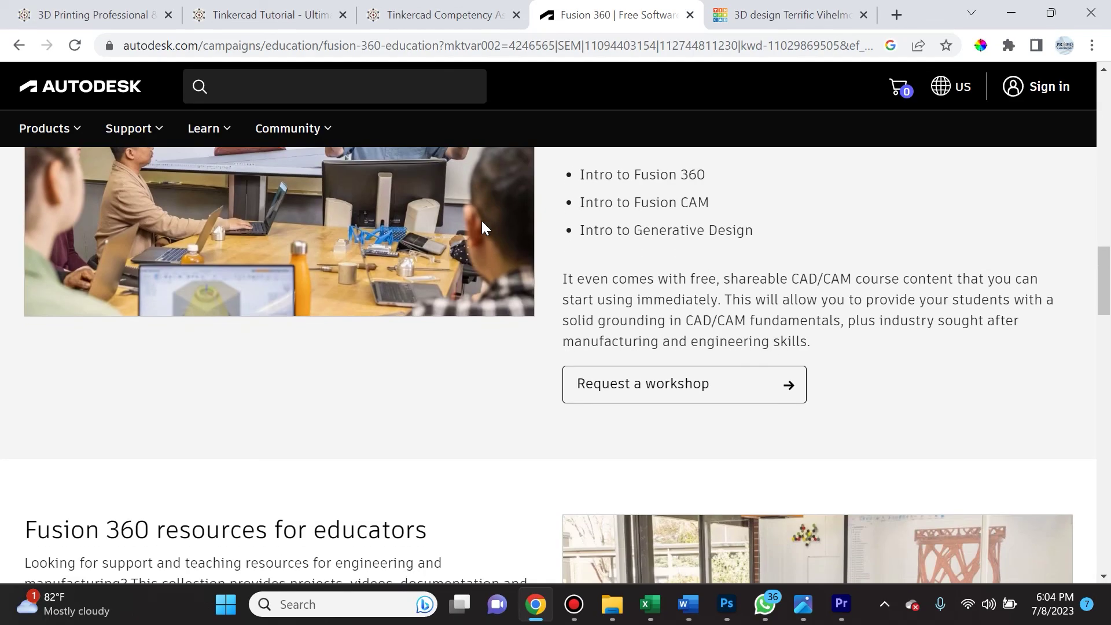
pyautogui.scroll(-3, 518, 289)
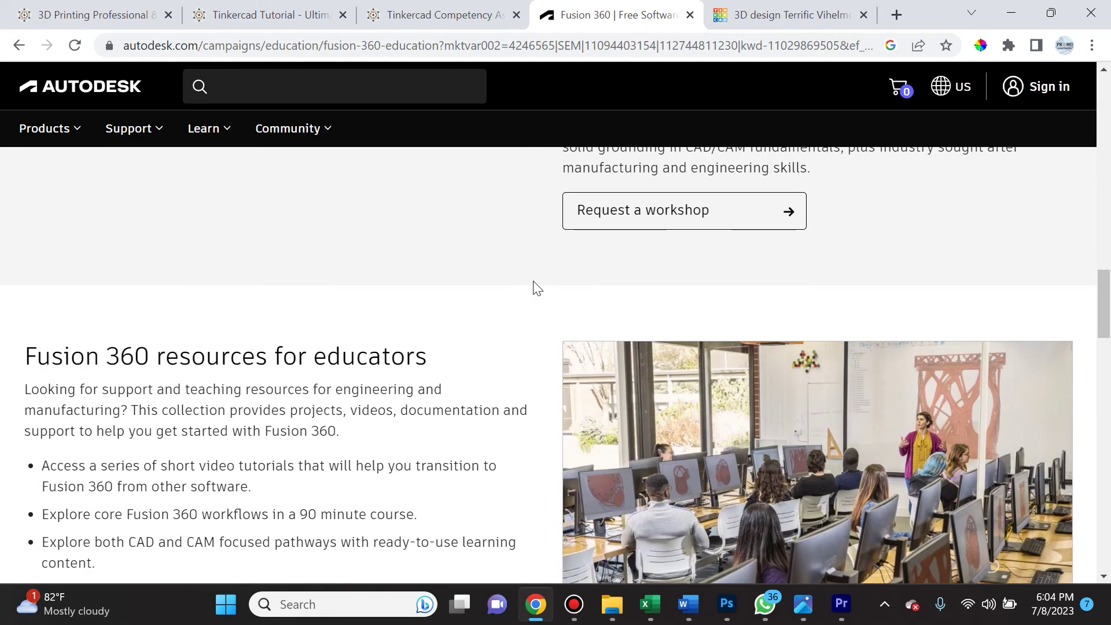
pyautogui.scroll(-4, 545, 282)
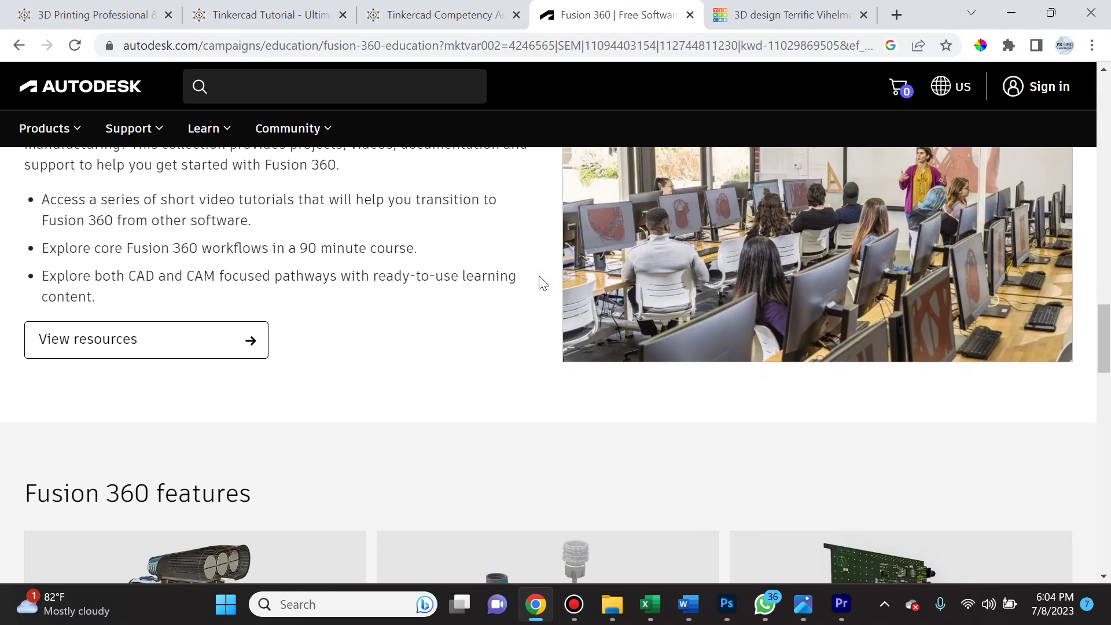
pyautogui.scroll(-4, 541, 282)
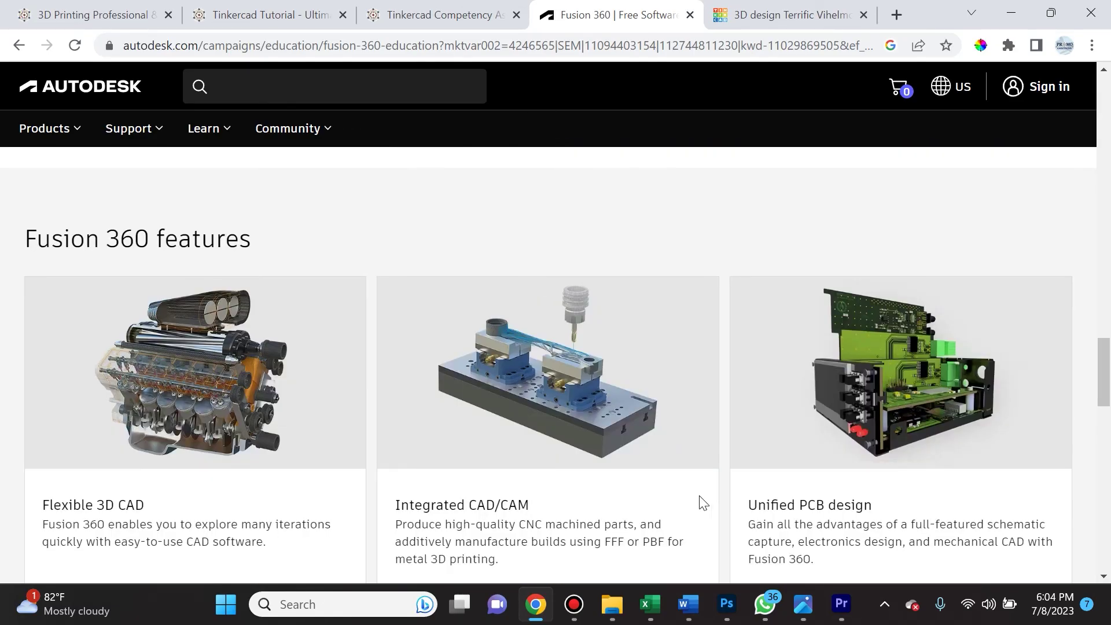
pyautogui.scroll(-3, 680, 466)
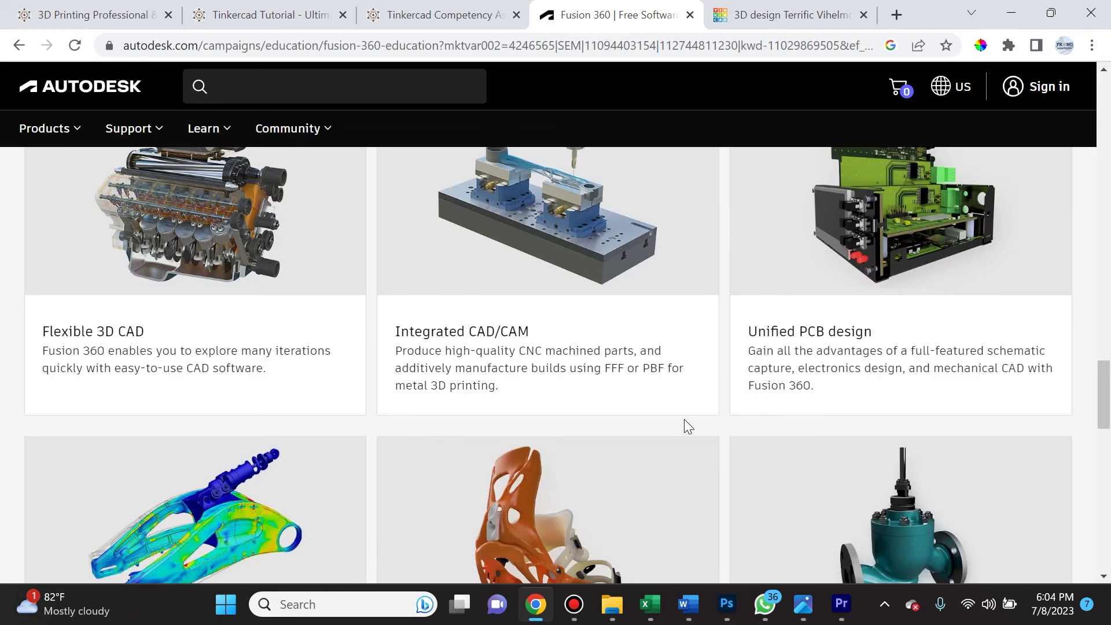
pyautogui.scroll(-3, 671, 440)
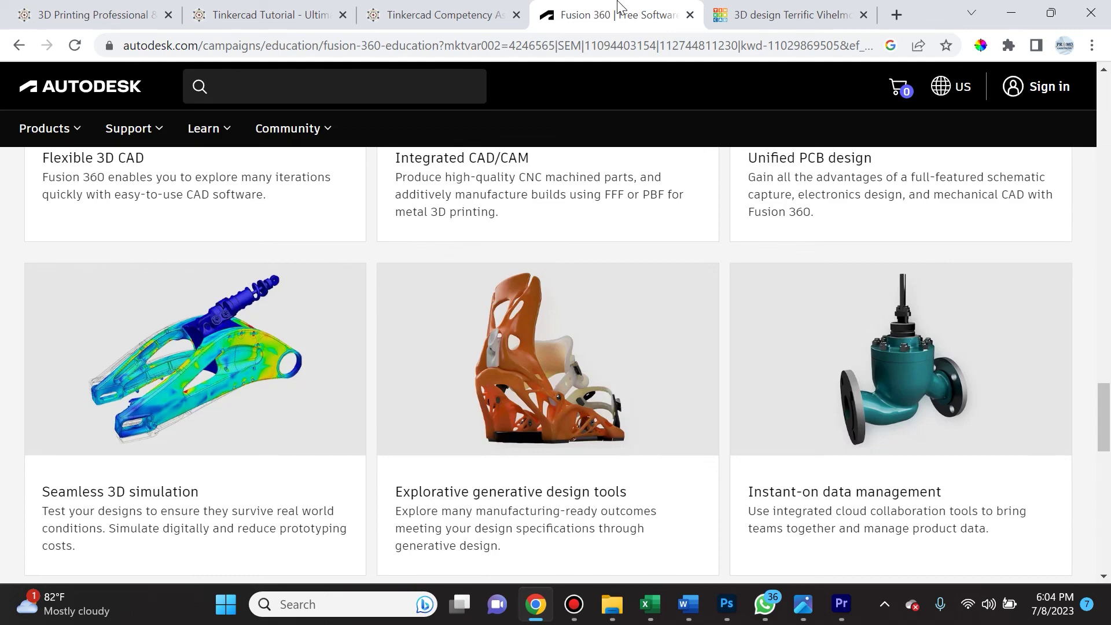
pyautogui.scroll(15, 578, 486)
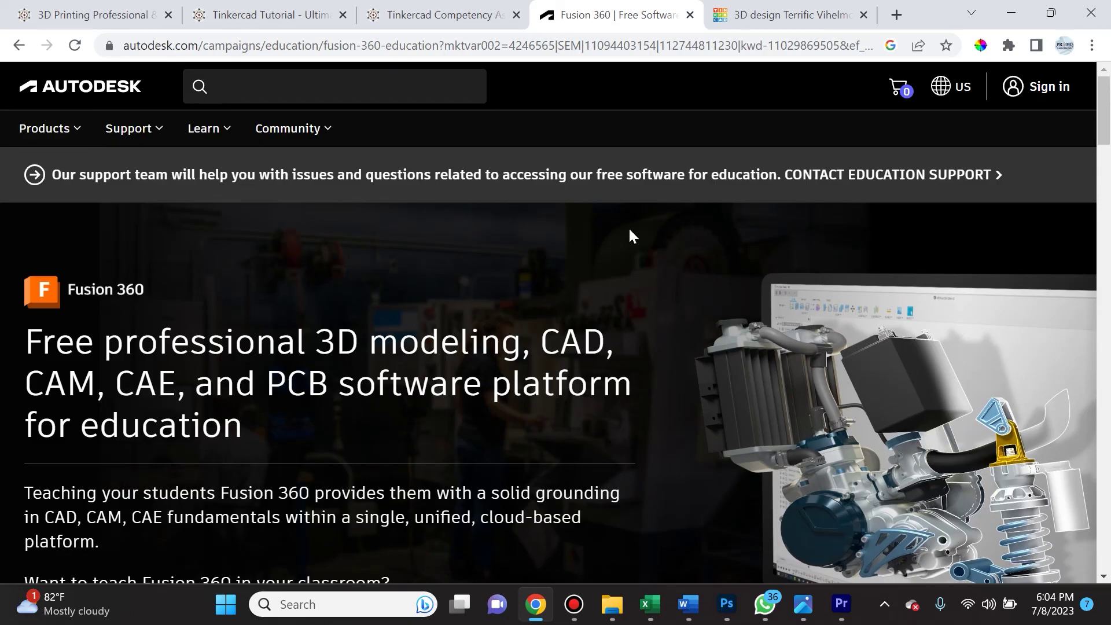
pyautogui.click(797, 22)
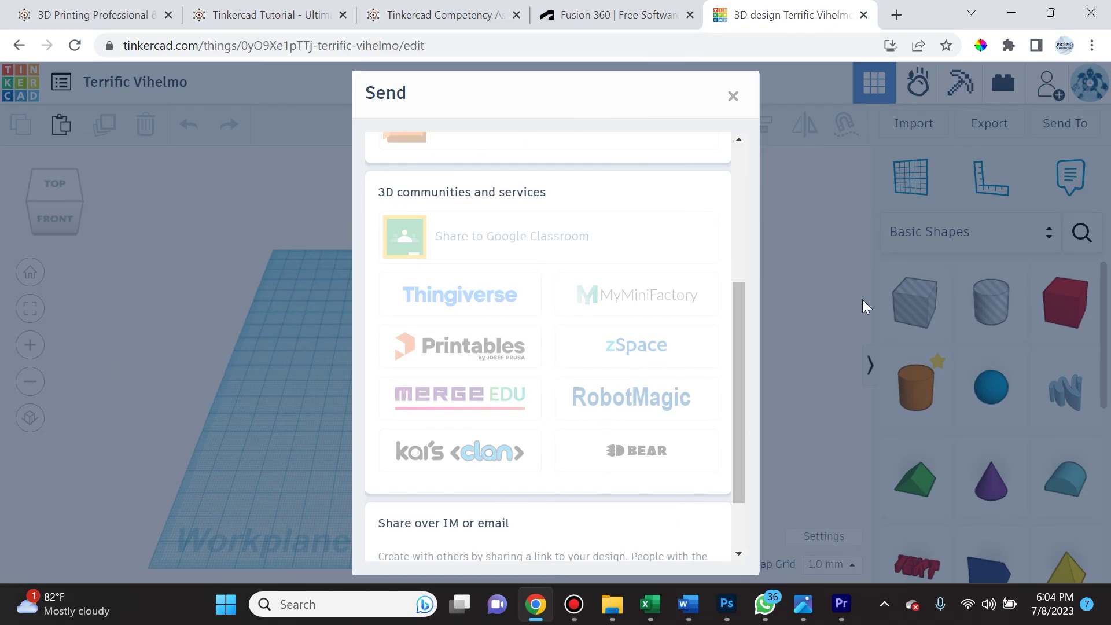
# - Close the Send To sharing dialog to reveal the empty Terrific Vihelmo workplane
pyautogui.click(732, 96)
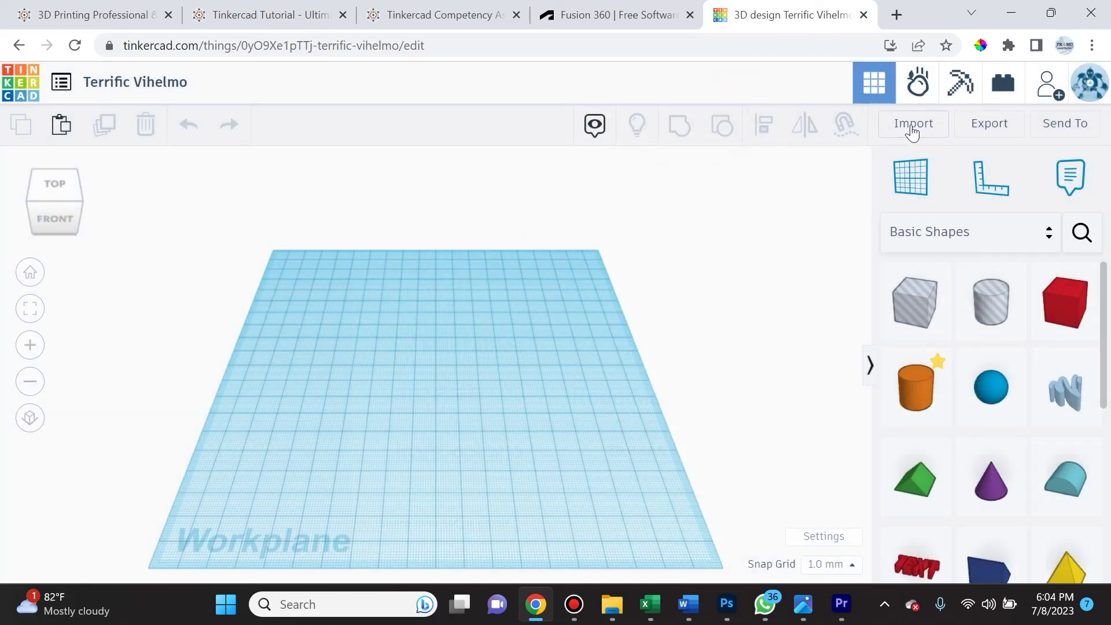
# - Go via the 3D Printing page to the Tinkercad Tutorial article and scroll to its Tutorial Part 1–3 videos
pyautogui.click(107, 7)
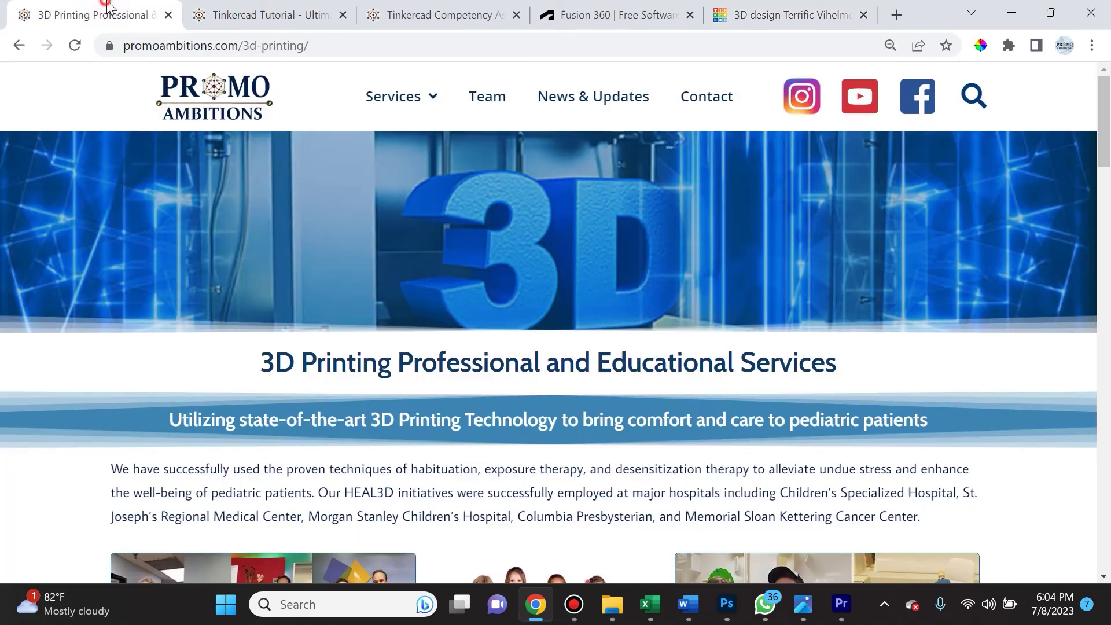
pyautogui.click(307, 16)
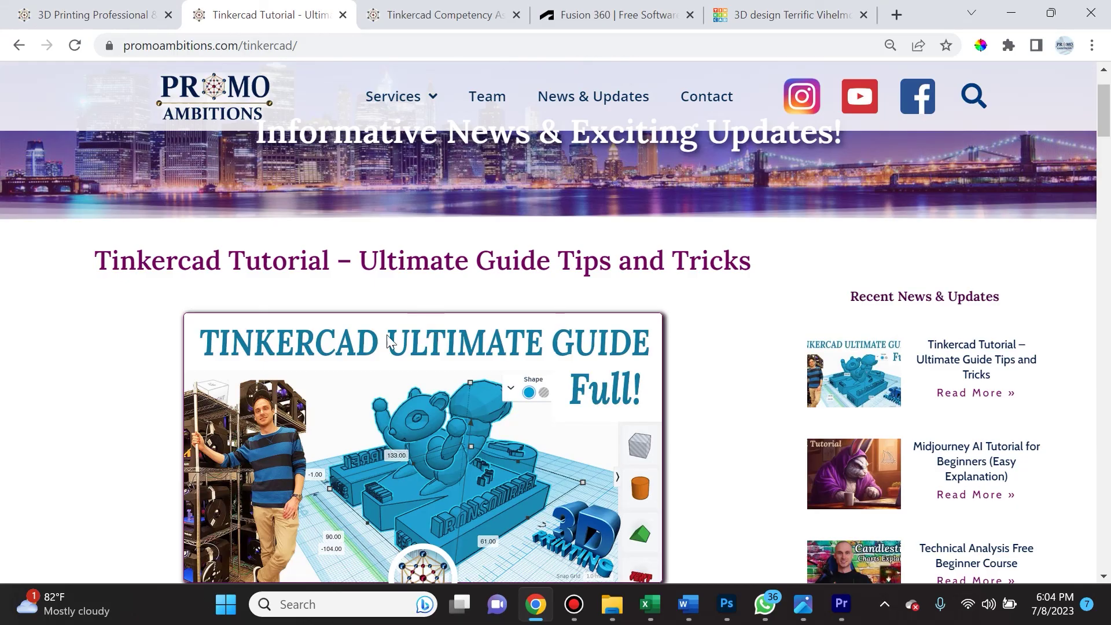
pyautogui.scroll(-2, 314, 345)
pyautogui.scroll(3, 322, 347)
pyautogui.scroll(-4, 168, 379)
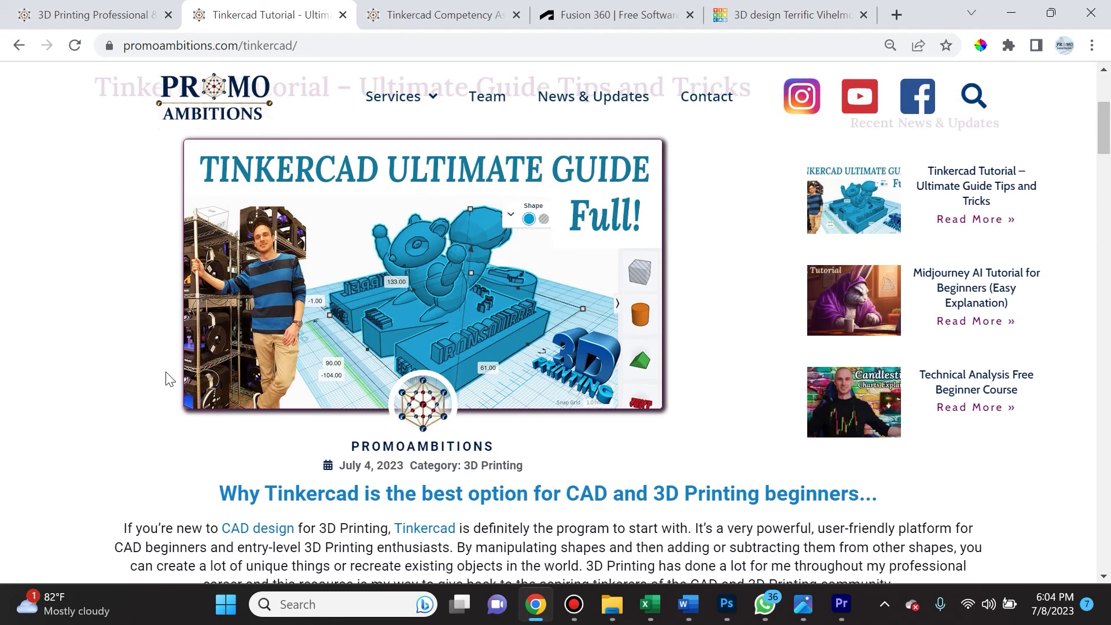
pyautogui.scroll(-5, 167, 379)
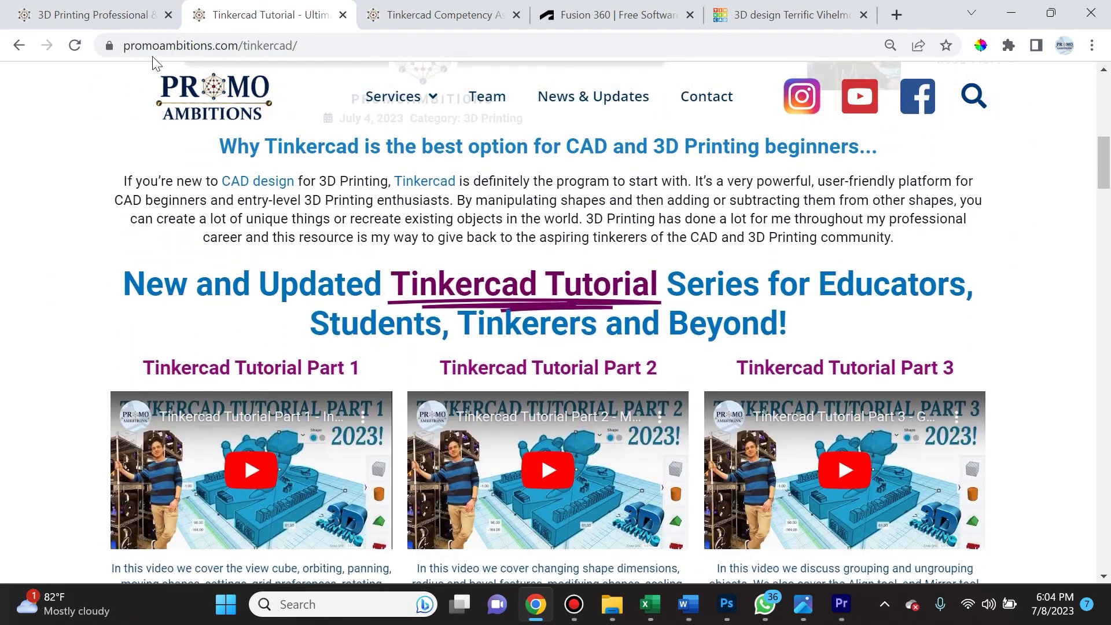